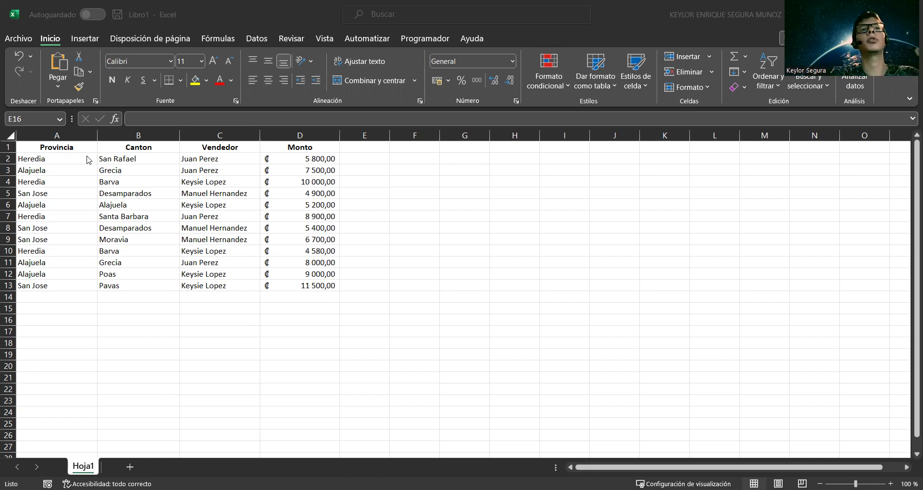
Examine the Provincia, Canton, Vendedor and Monto columns of the sales data in rows 1 to 13
left_click_drag(57, 147, 86, 286)
left_click_drag(156, 147, 149, 289)
left_click_drag(200, 148, 203, 284)
left_click_drag(282, 147, 305, 284)
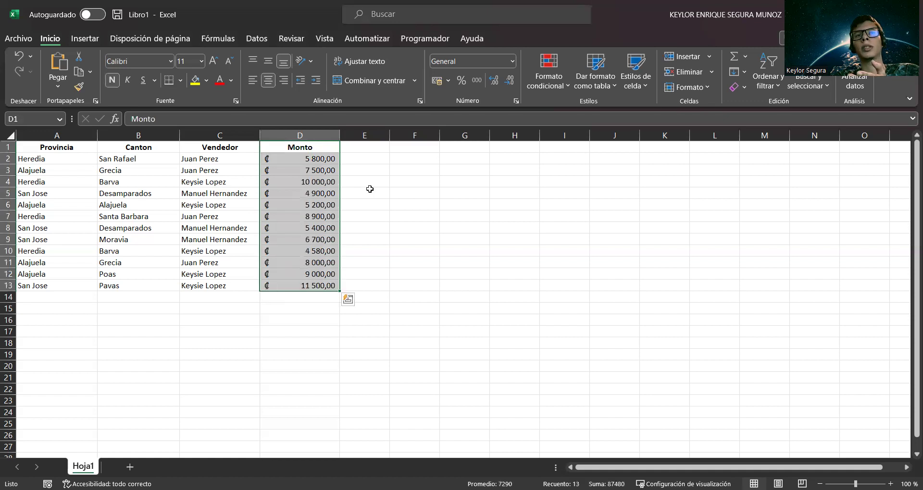
left_click(368, 168)
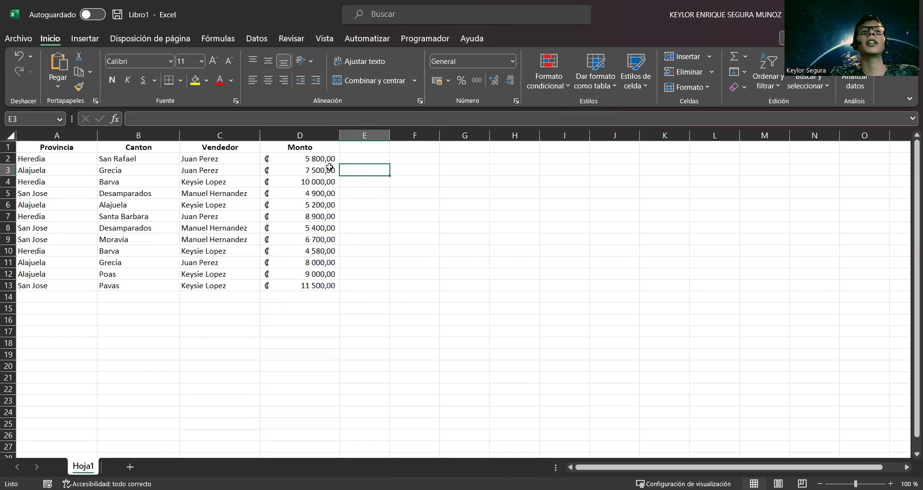
Examine the province, canton, seller and amount of the first two sales records in rows 2 and 3
left_click_drag(88, 158, 277, 158)
left_click(220, 157)
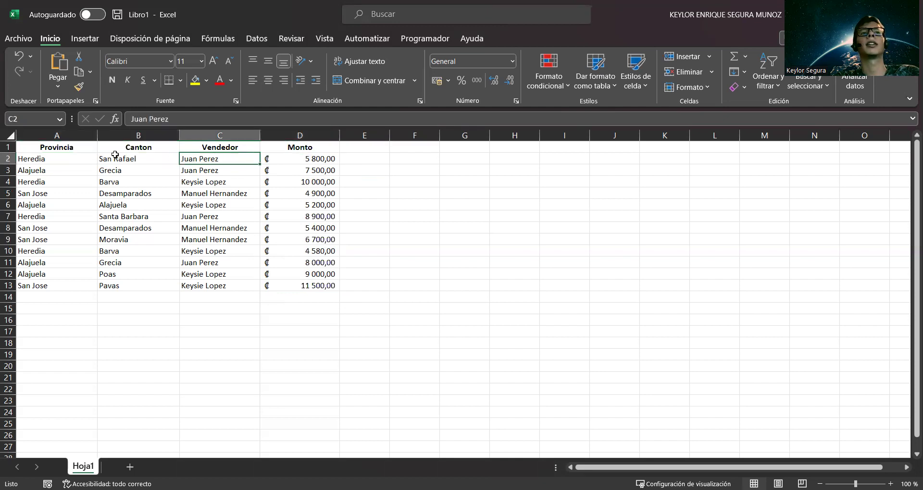
left_click(284, 156)
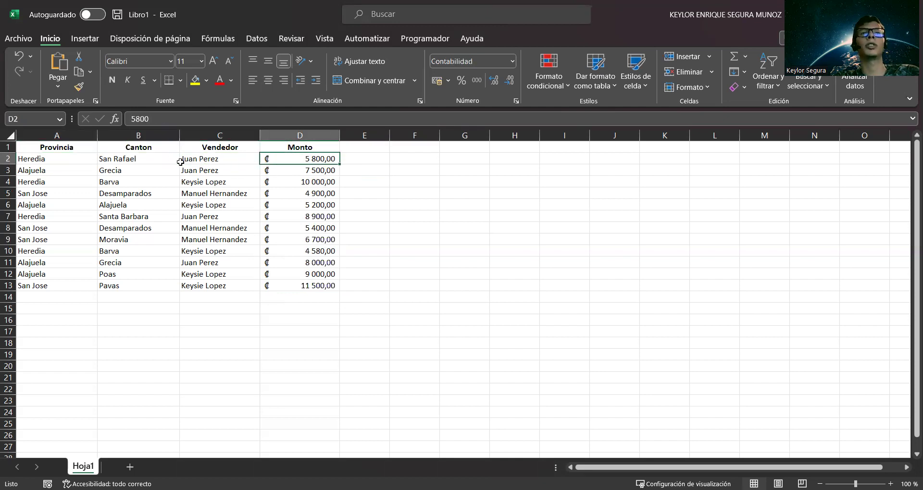
left_click(142, 160)
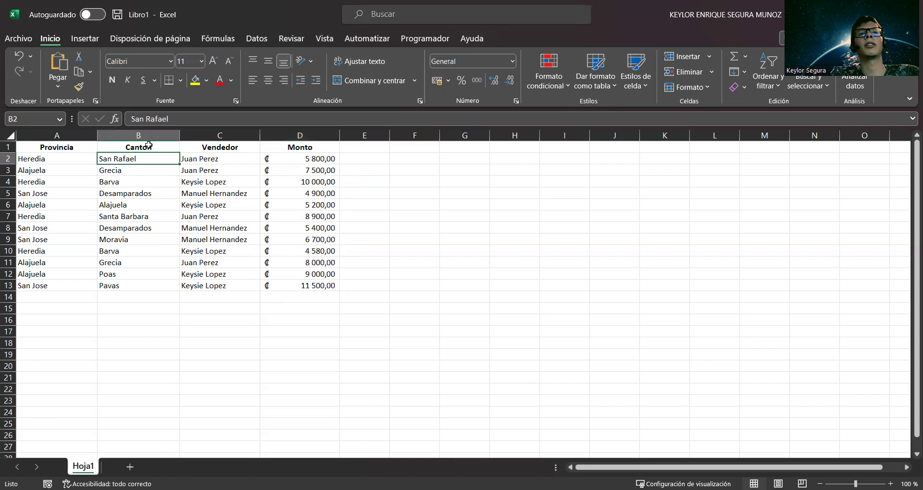
left_click(78, 160)
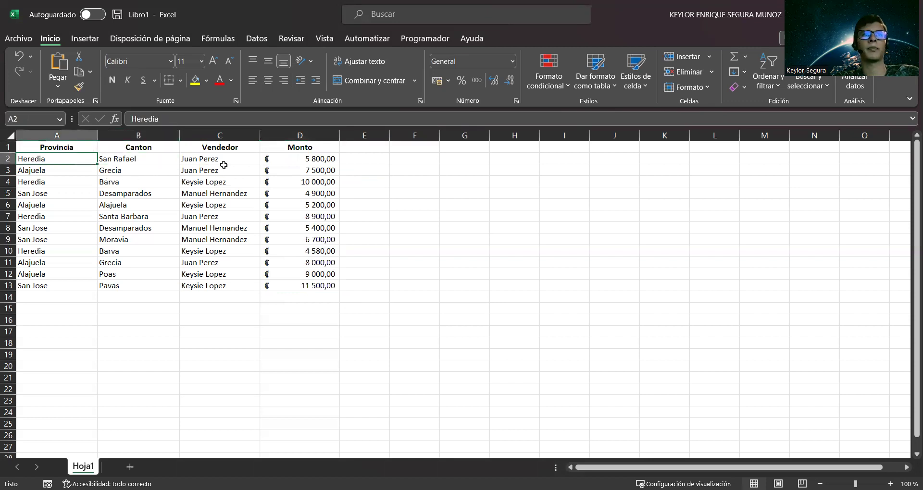
left_click(290, 169)
left_click(233, 169)
left_click(296, 170)
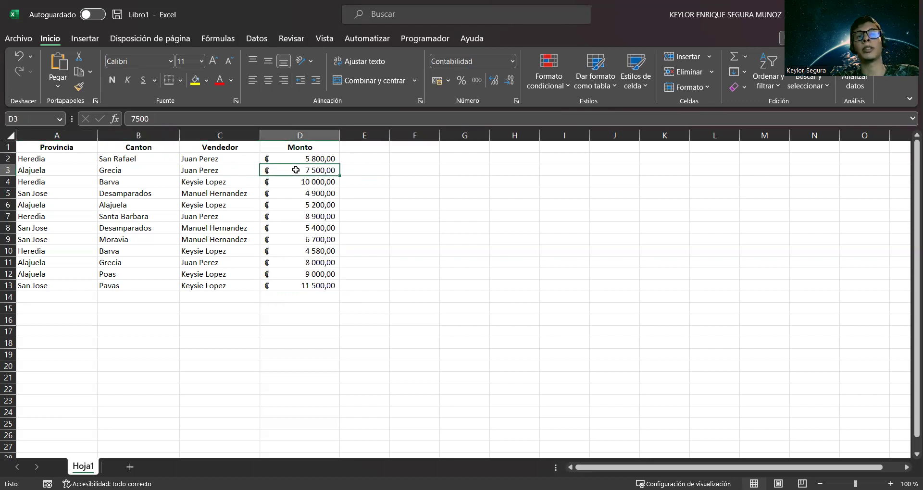
left_click(140, 166)
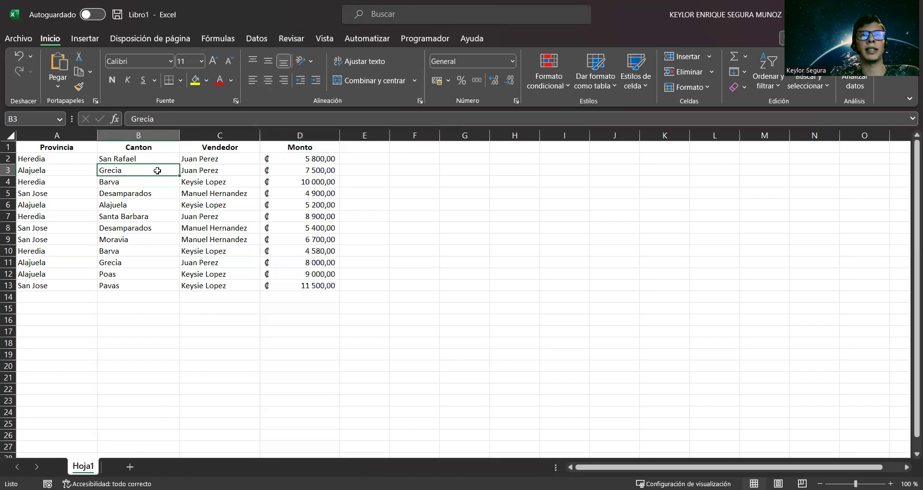
left_click(65, 171)
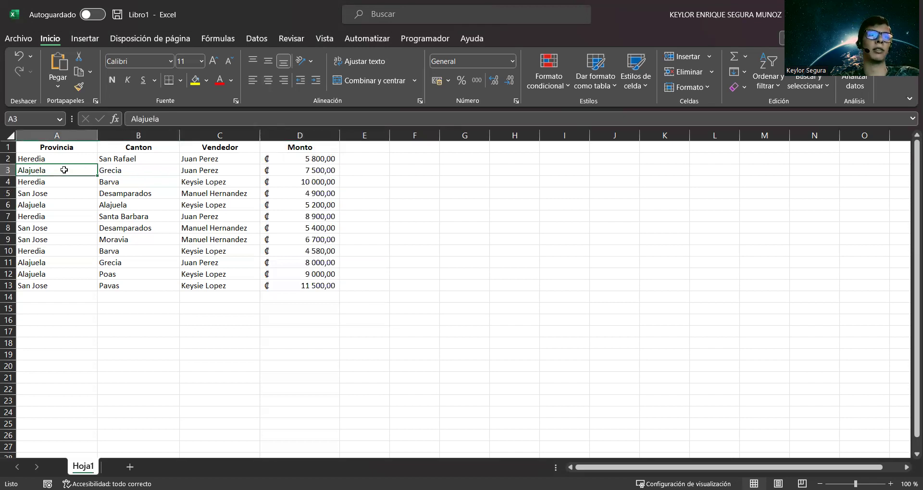
left_click(431, 226)
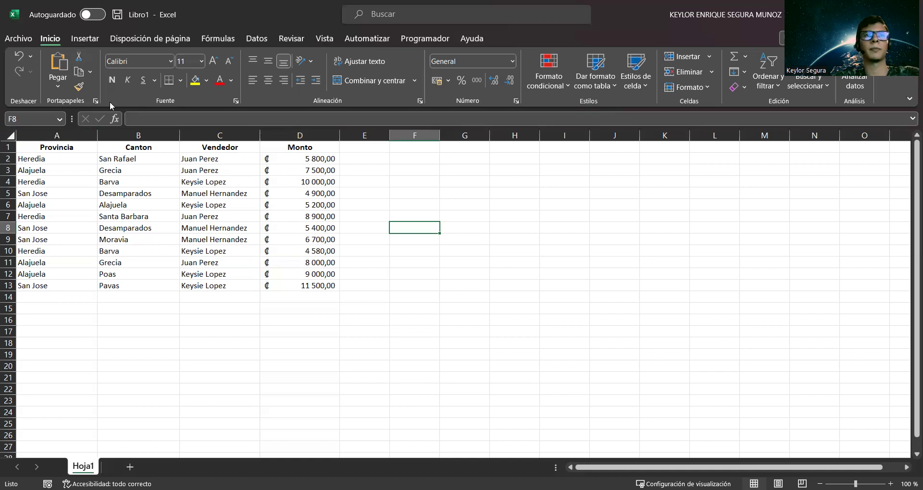
Start a pivot table from the sales data range $A$1:$D$13 on Hoja1, keeping the source data unobstructed
left_click(147, 205)
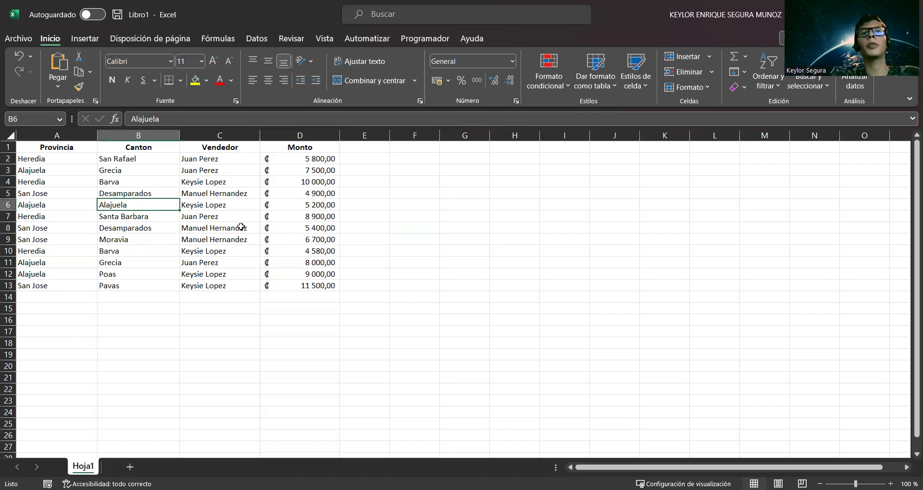
left_click(217, 206)
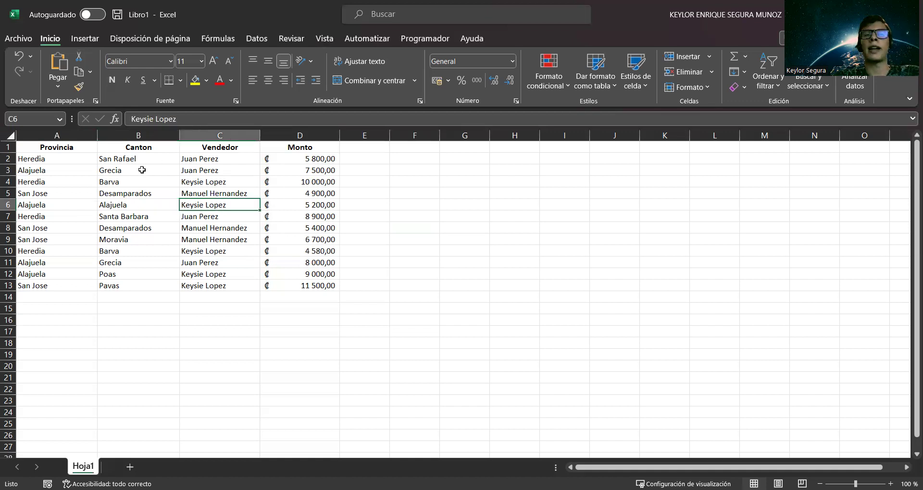
left_click(166, 204)
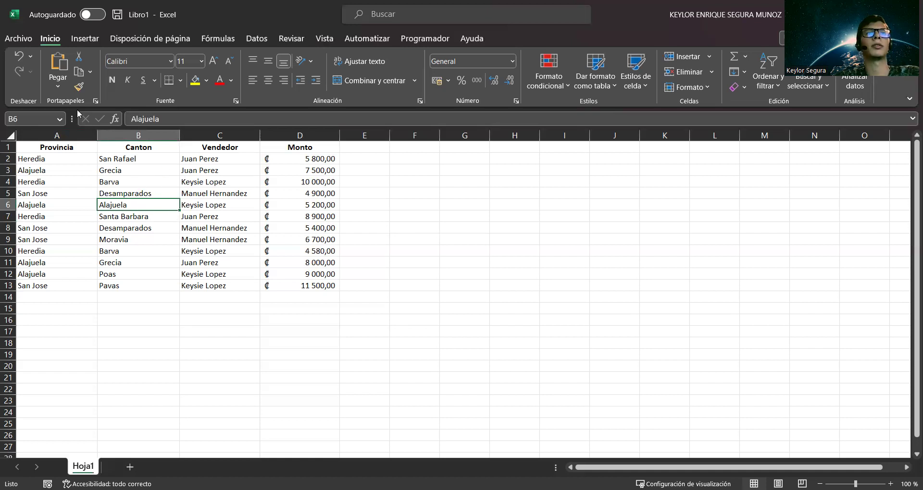
left_click(90, 40)
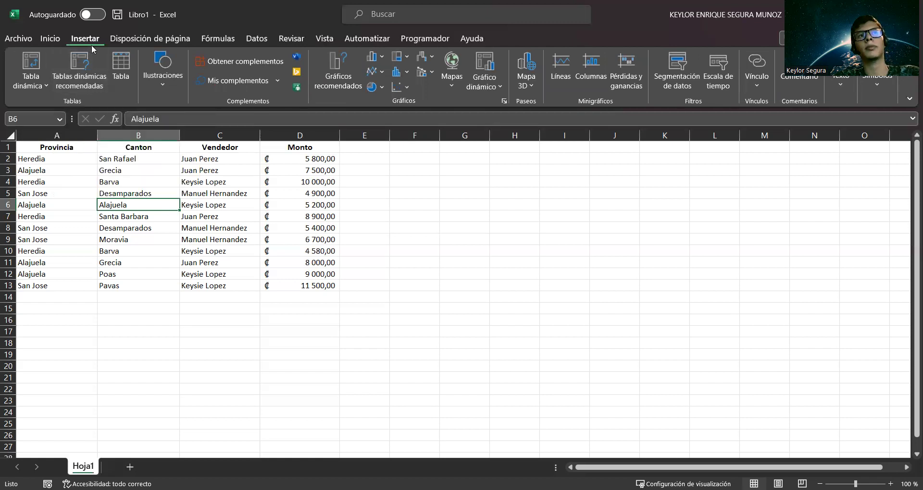
left_click(37, 87)
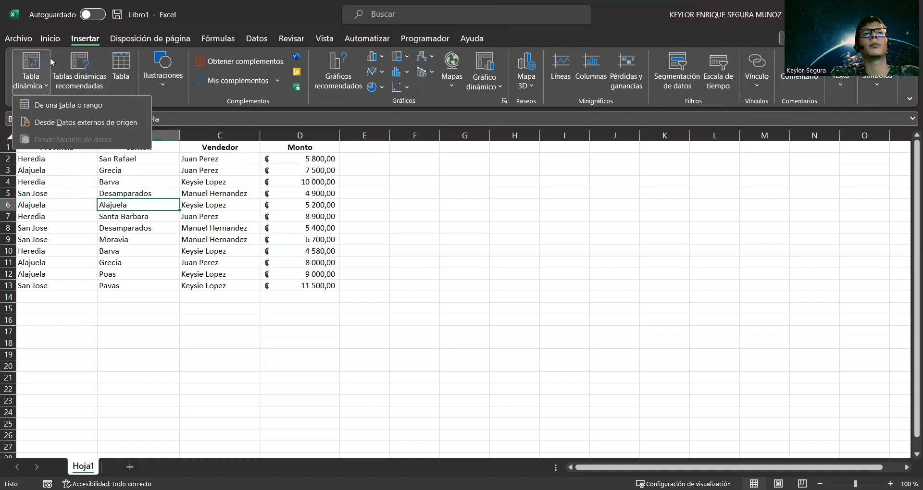
left_click(34, 63)
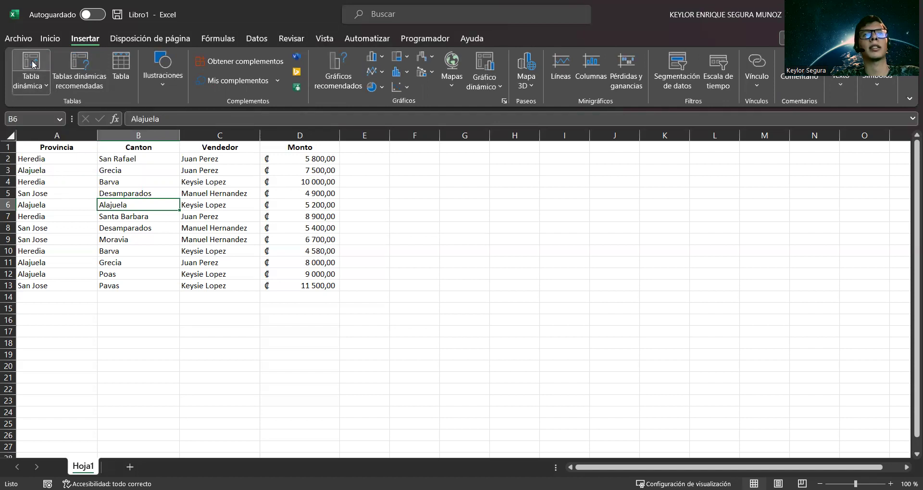
left_click(34, 63)
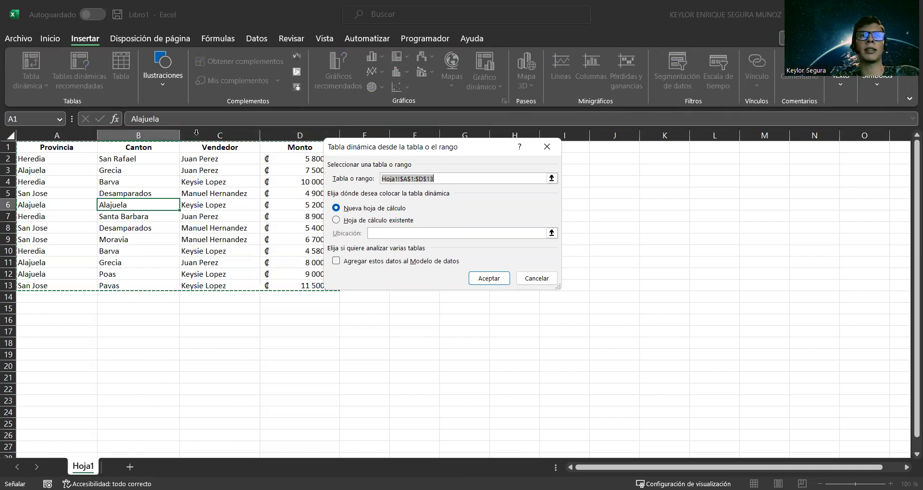
left_click_drag(195, 135, 284, 247)
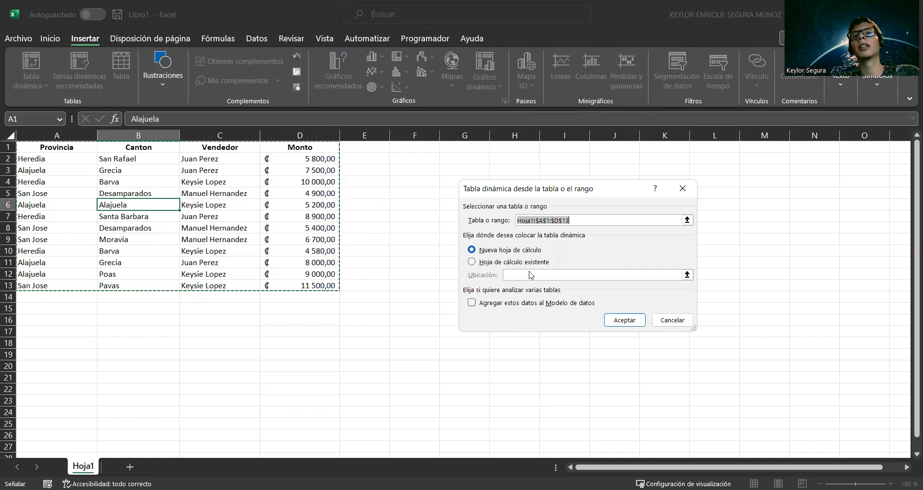
Try placing the pivot table on the existing worksheet at Hoja1!$F$1
left_click(472, 262)
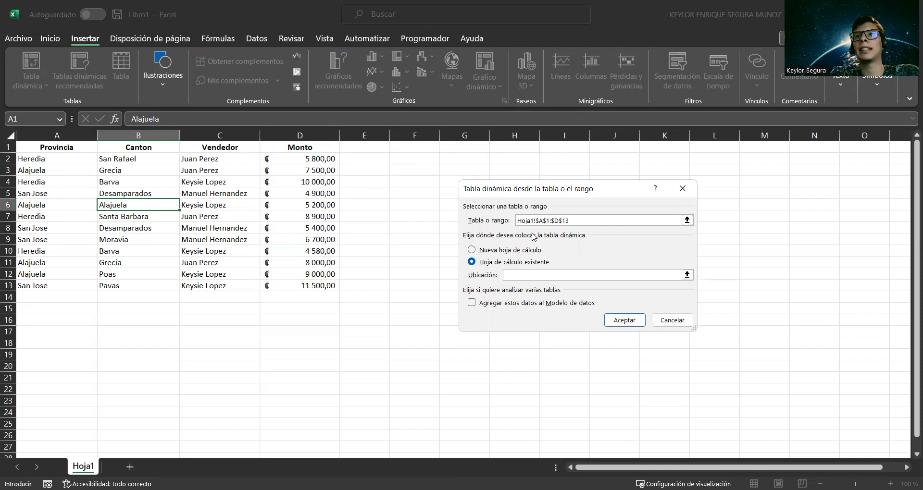
left_click(416, 148)
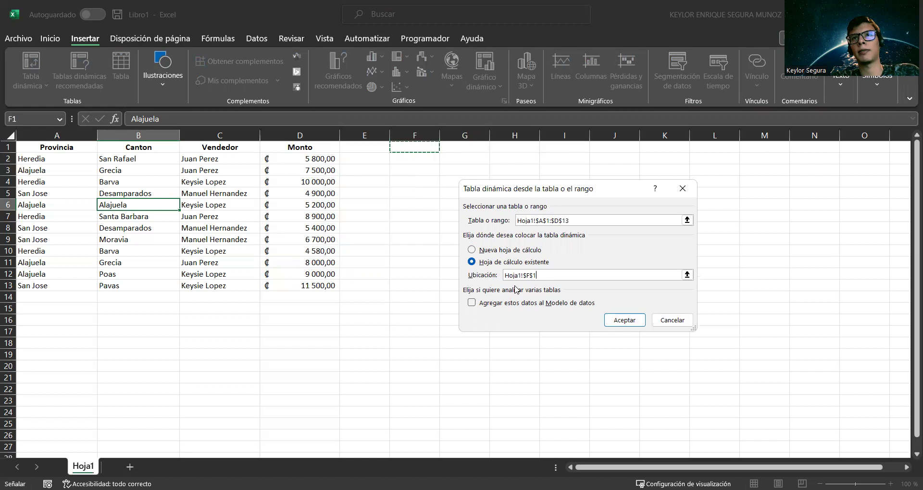
Choose a new worksheet as the pivot table's location and create it
left_click(471, 249)
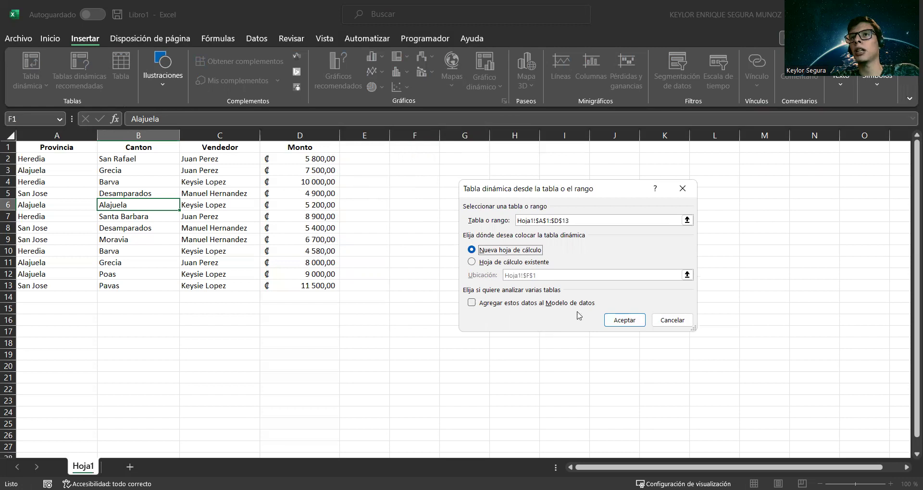
left_click(626, 321)
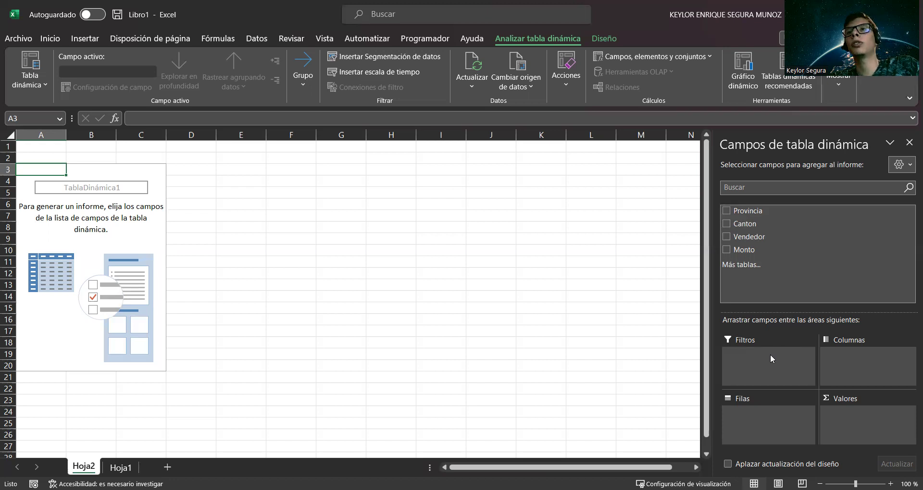
Add the Provincia field to the pivot table and place it as a report filter
left_click(727, 211)
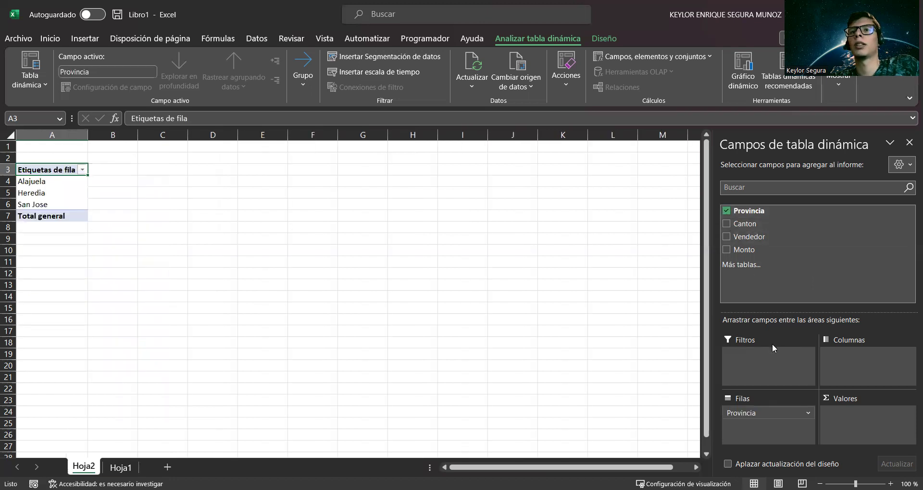
left_click_drag(759, 416, 761, 367)
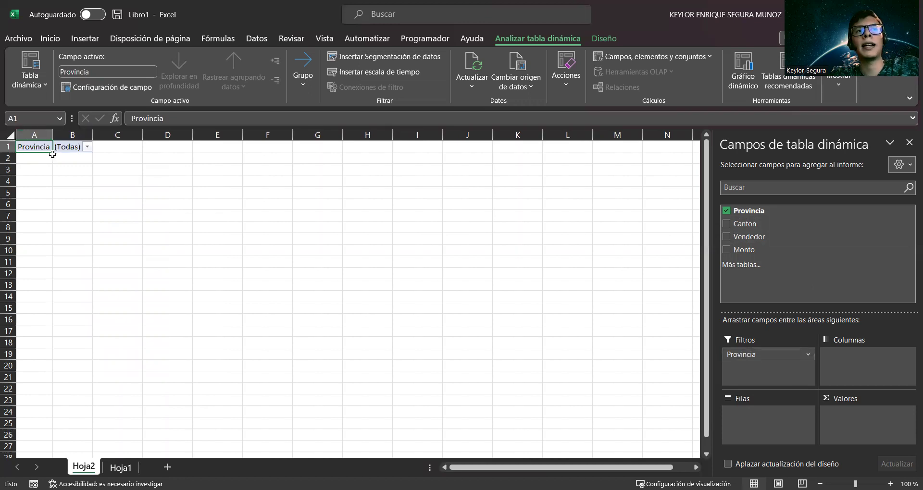
Look through the provinces in the Provincia report filter and filter the pivot table to Alajuela
left_click(88, 147)
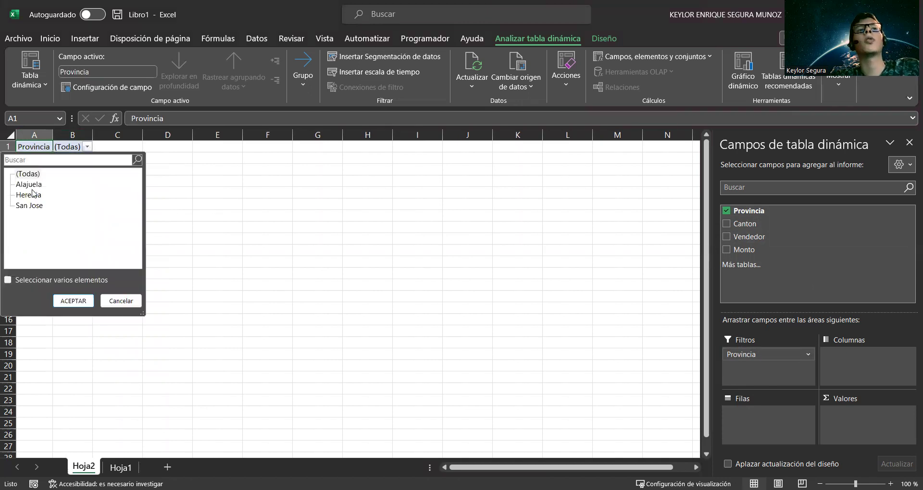
left_click(32, 185)
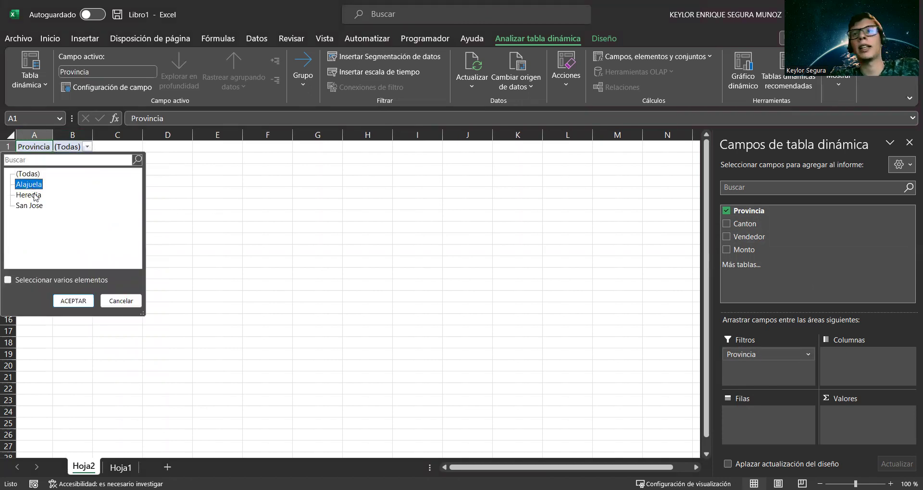
left_click(35, 196)
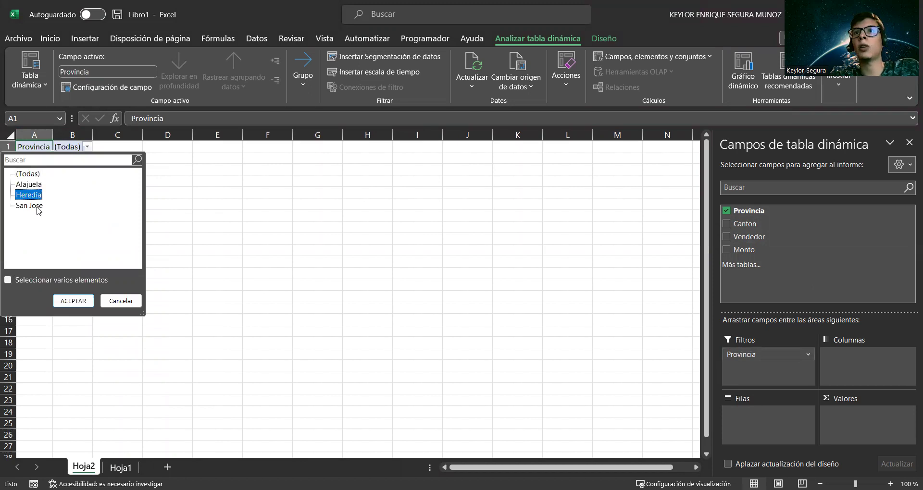
left_click(38, 207)
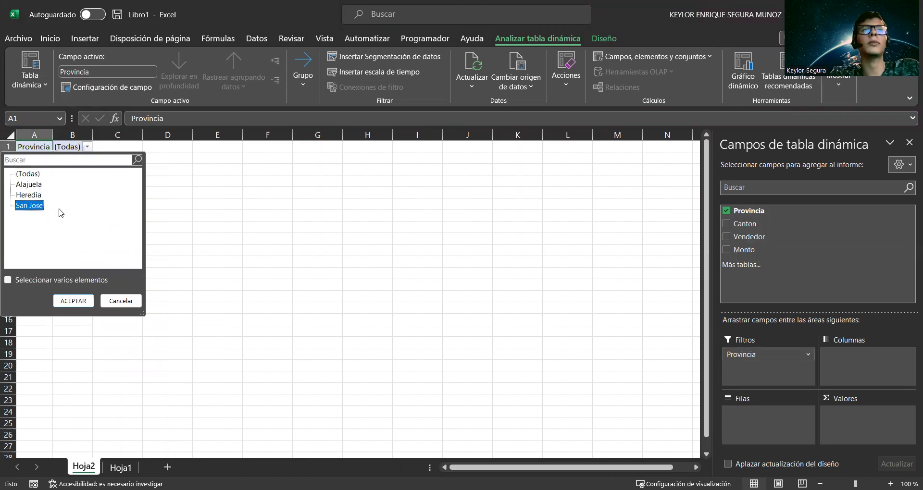
left_click(18, 213)
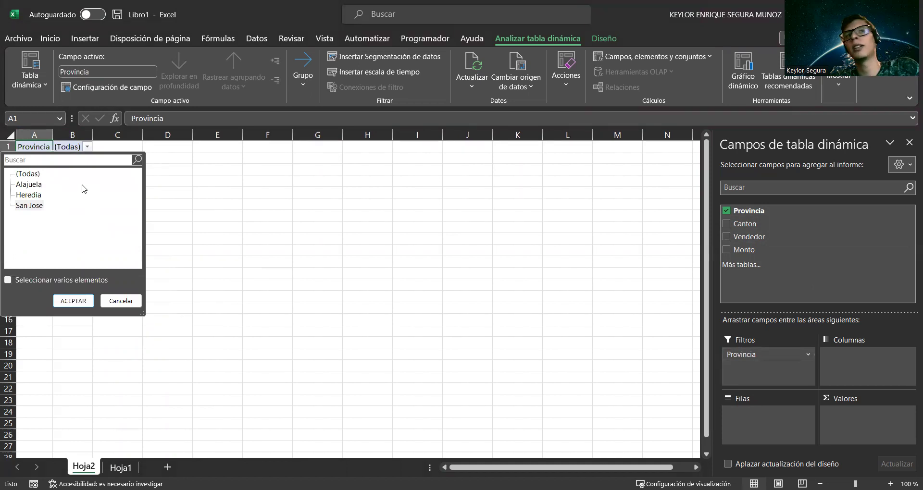
left_click(36, 185)
left_click(73, 300)
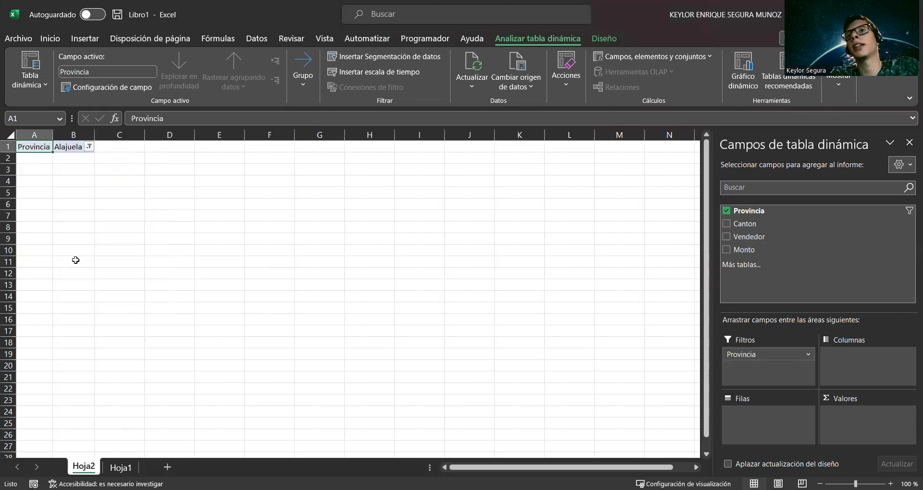
Allow multiple items in the Provincia report filter and filter it to Heredia and Alajuela
left_click(88, 147)
left_click(34, 196)
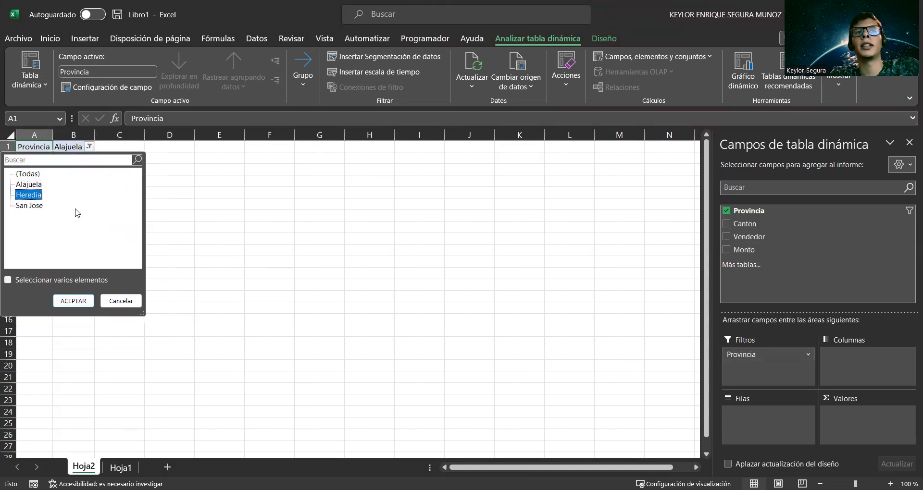
left_click(57, 275)
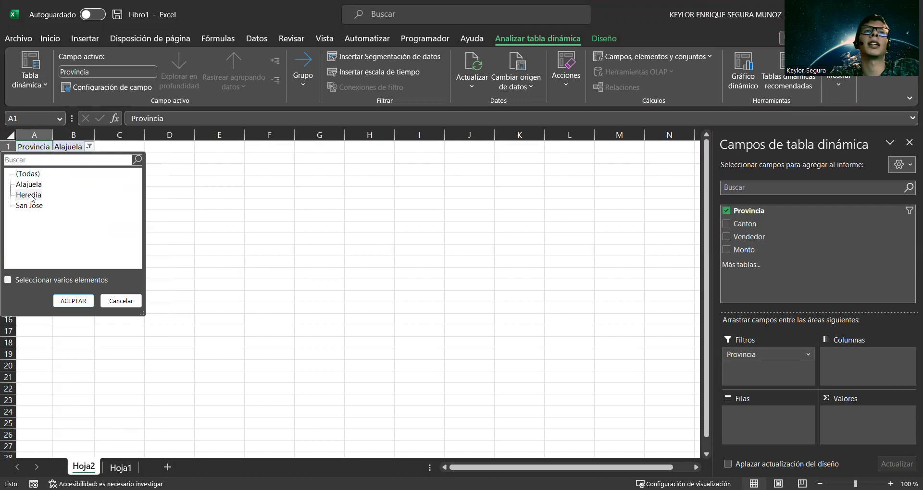
left_click(8, 281)
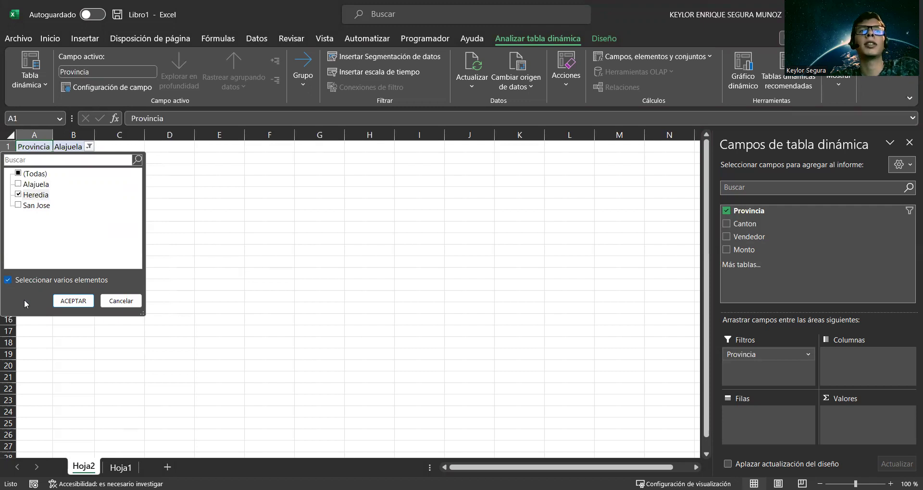
left_click(19, 184)
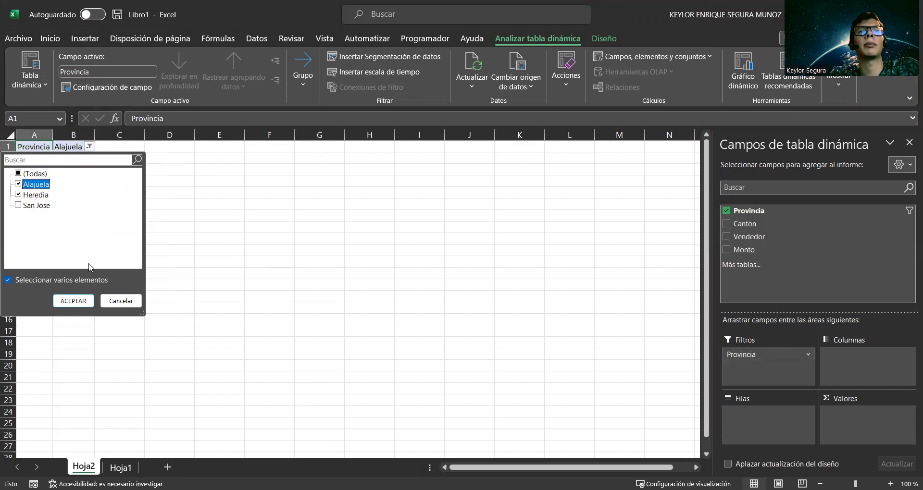
left_click(73, 301)
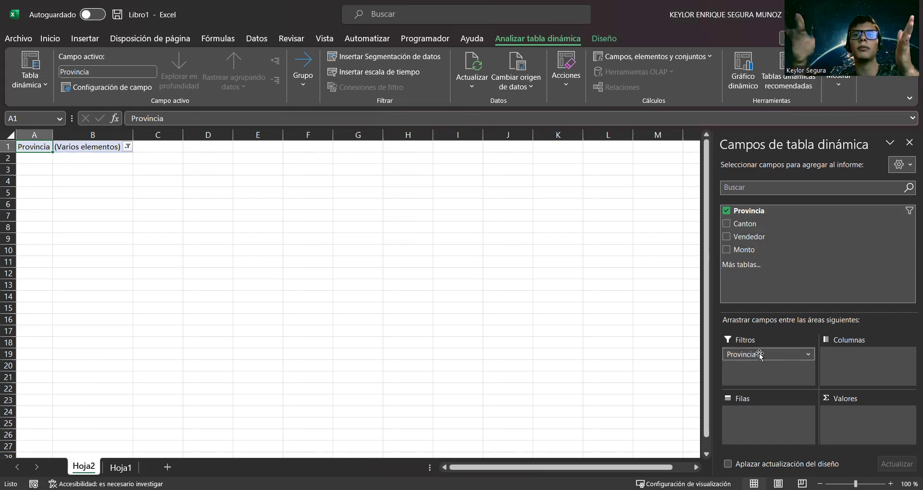
Remove Provincia from the report filter and add it back to the pivot table as a column field
left_click(726, 211)
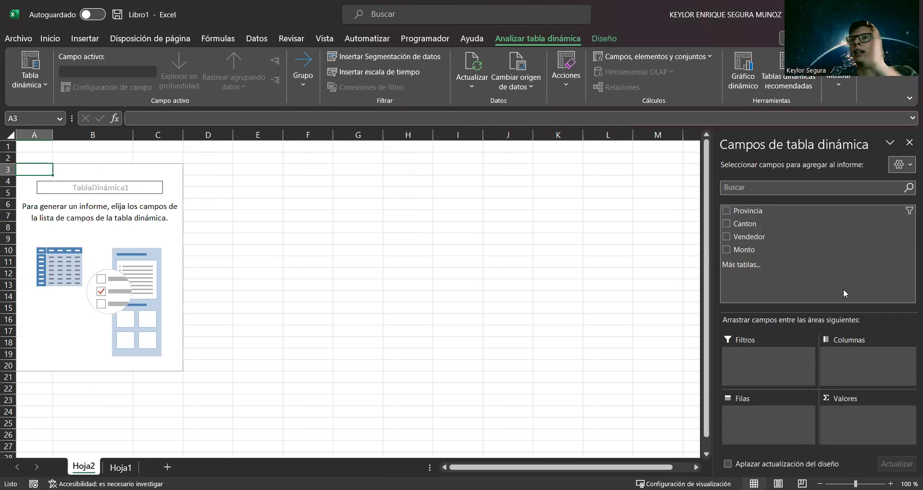
left_click(726, 210)
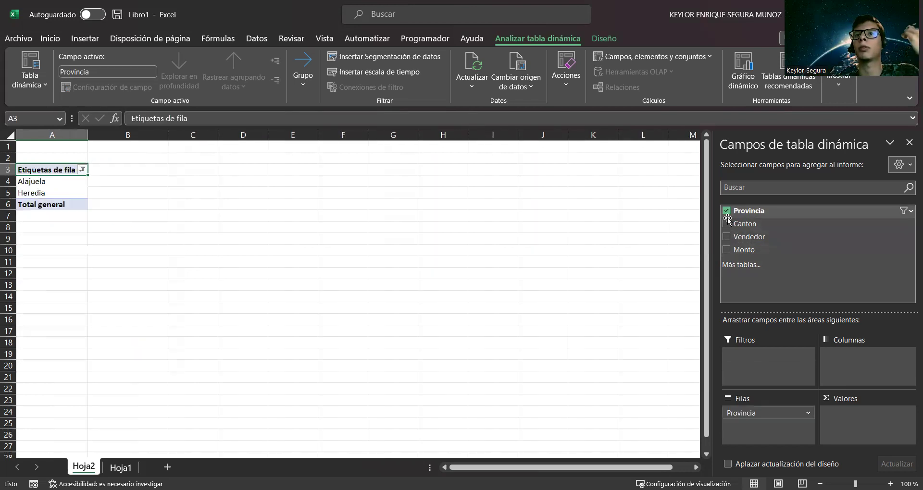
left_click_drag(793, 413, 846, 368)
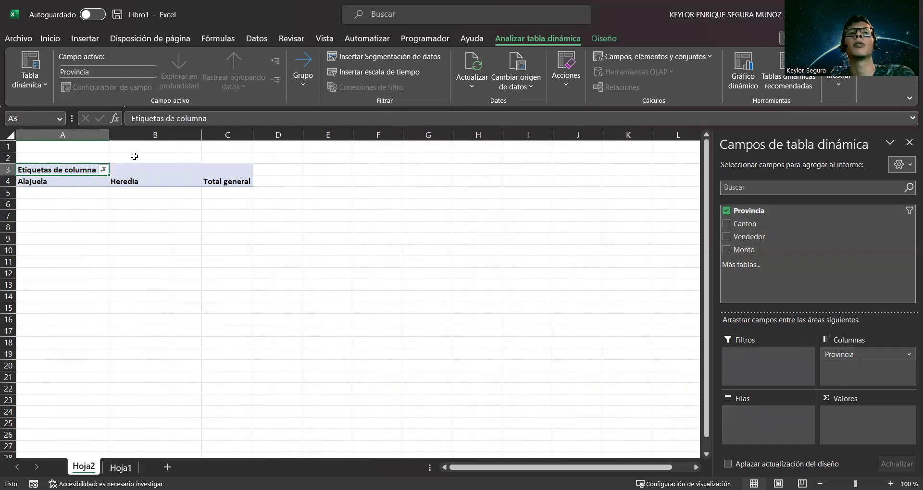
Show all provinces in the column labels filter by including San Jose, and look through the resulting column headings
left_click(102, 168)
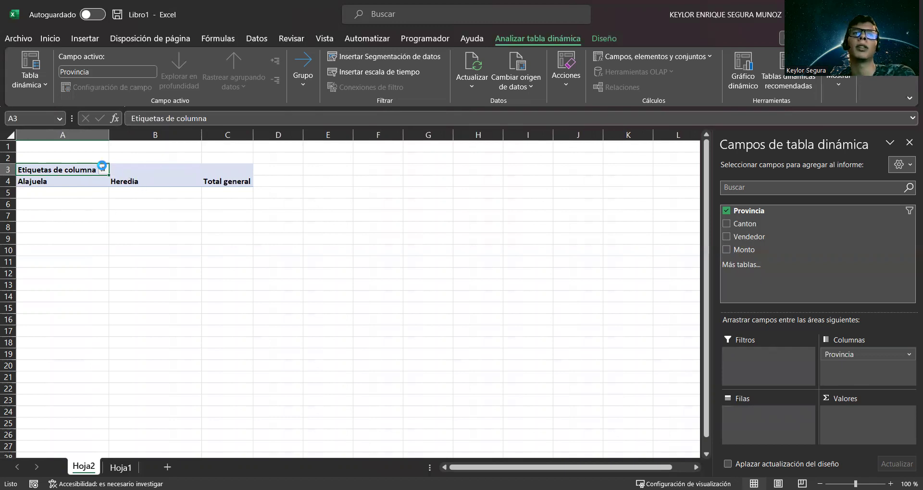
left_click(32, 298)
left_click(89, 418)
left_click(122, 215)
left_click(85, 183)
left_click(135, 181)
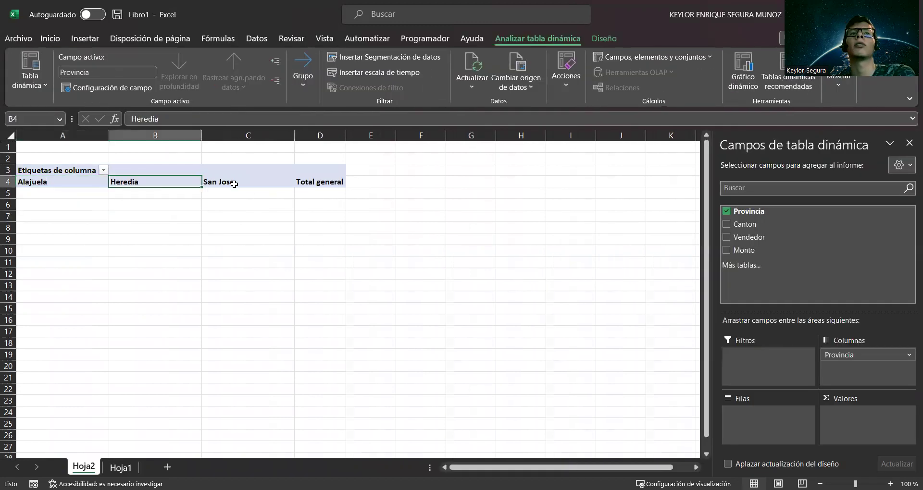
left_click(243, 185)
left_click(325, 185)
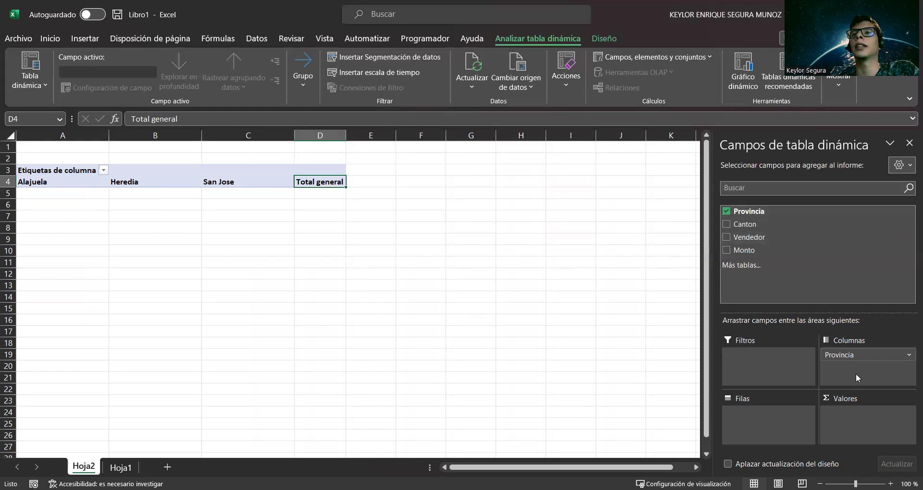
Move the Provincia field from the columns to the rows, and from there to the values area
left_click_drag(854, 358, 776, 417)
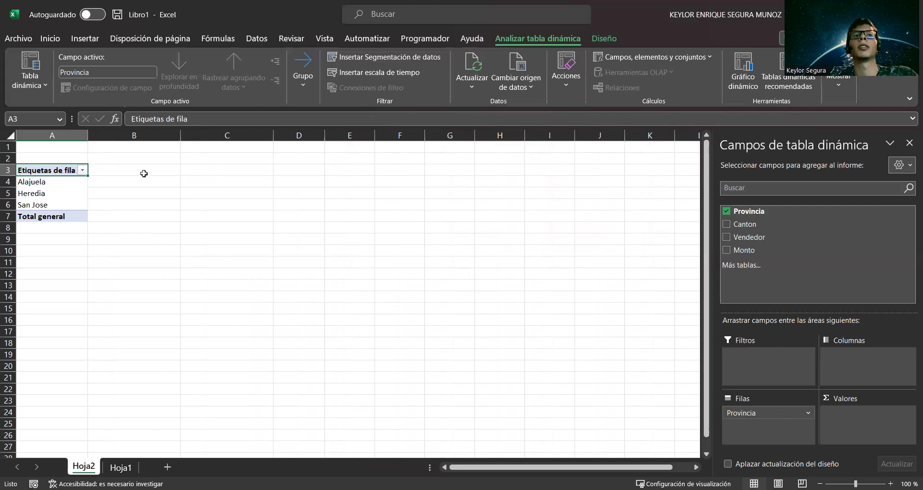
left_click_drag(774, 417, 850, 418)
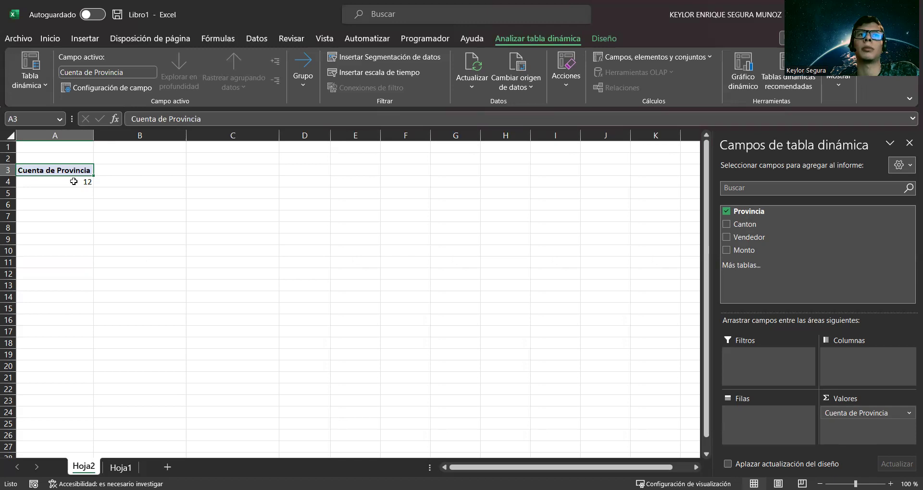
Check the count of Provincia against the province entries in A2:A13 of Hoja1 and return to Hoja2
left_click(130, 470)
left_click_drag(62, 159, 71, 282)
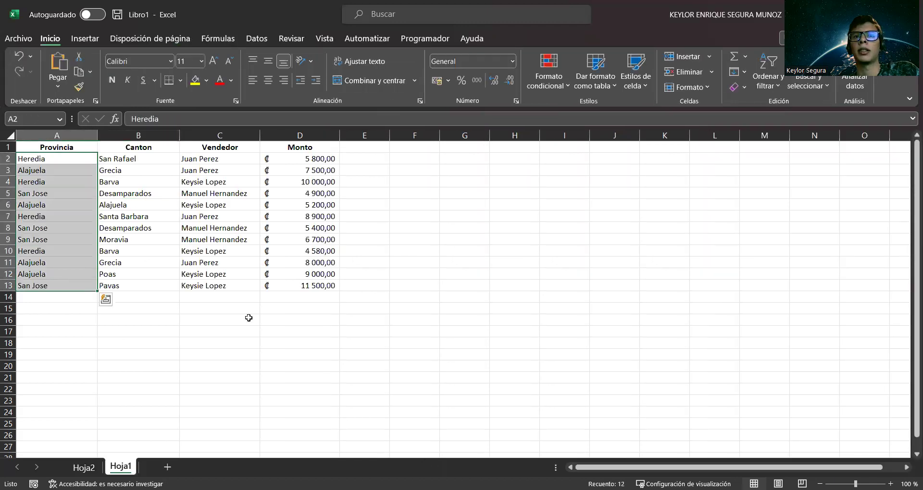
left_click(84, 468)
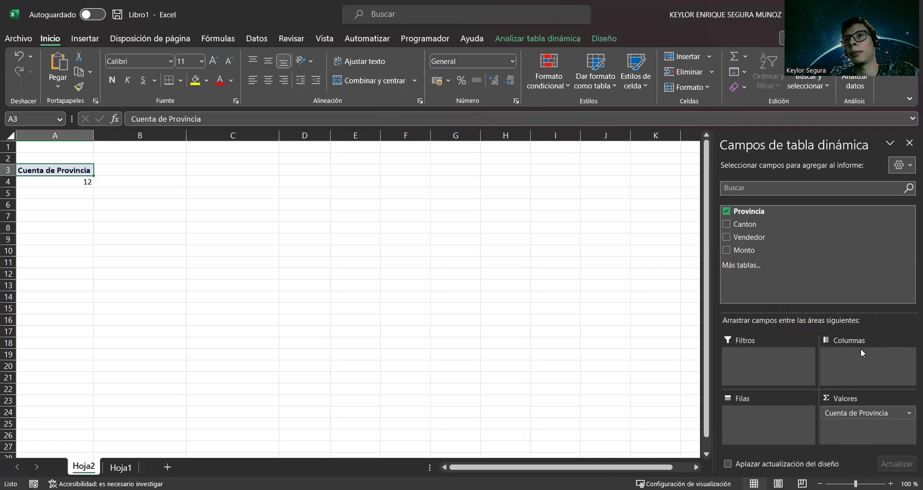
Move the Provincia field from the values area back to the rows
left_click(845, 416)
left_click(852, 416)
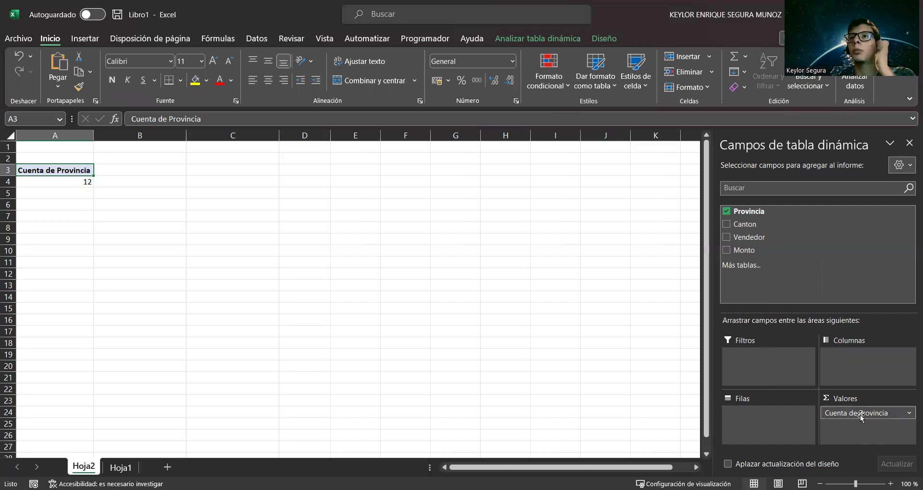
left_click_drag(861, 417, 788, 414)
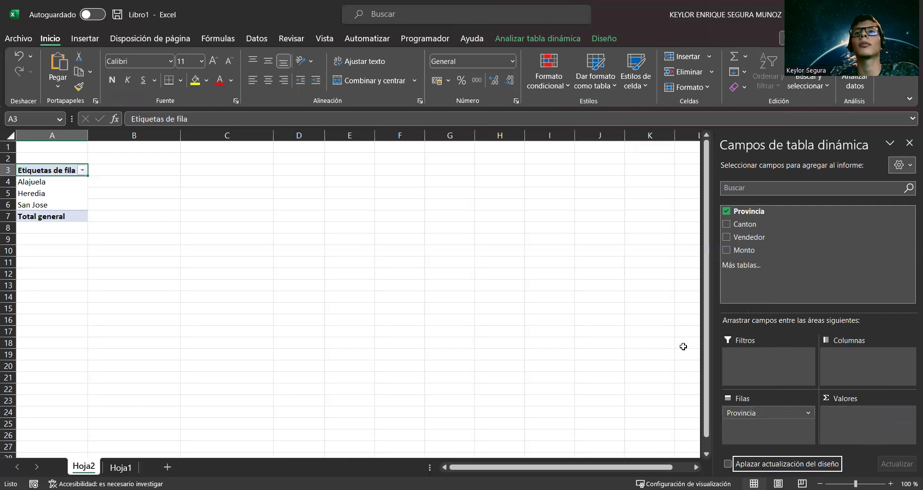
Add Canton to the rows, try it above Provincia, and place it back beneath Provincia
left_click(727, 225)
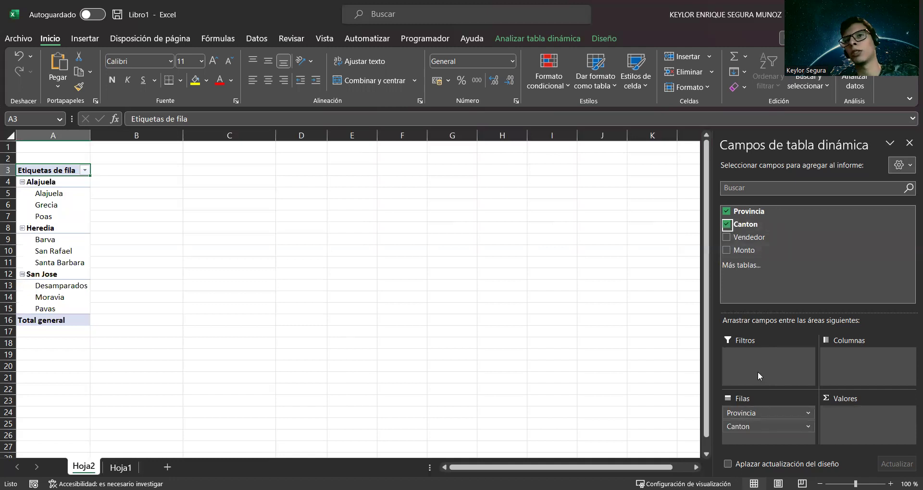
left_click_drag(764, 427, 760, 410)
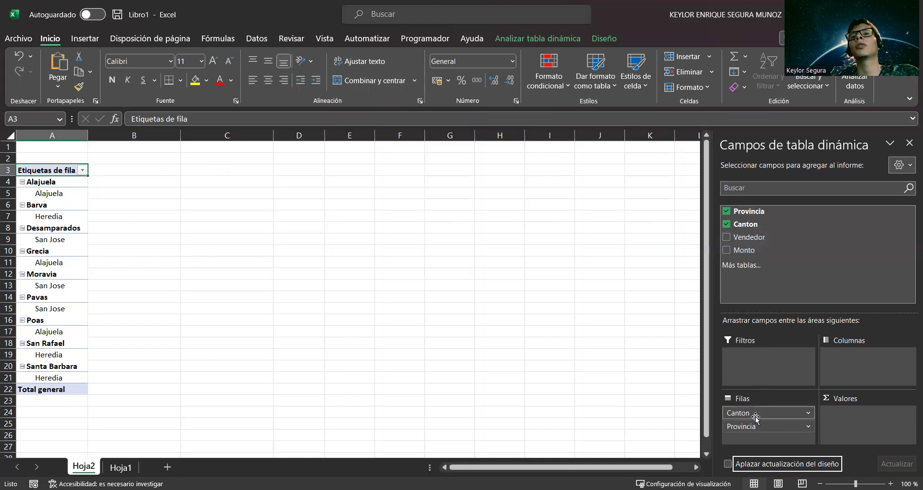
left_click_drag(754, 413, 757, 433)
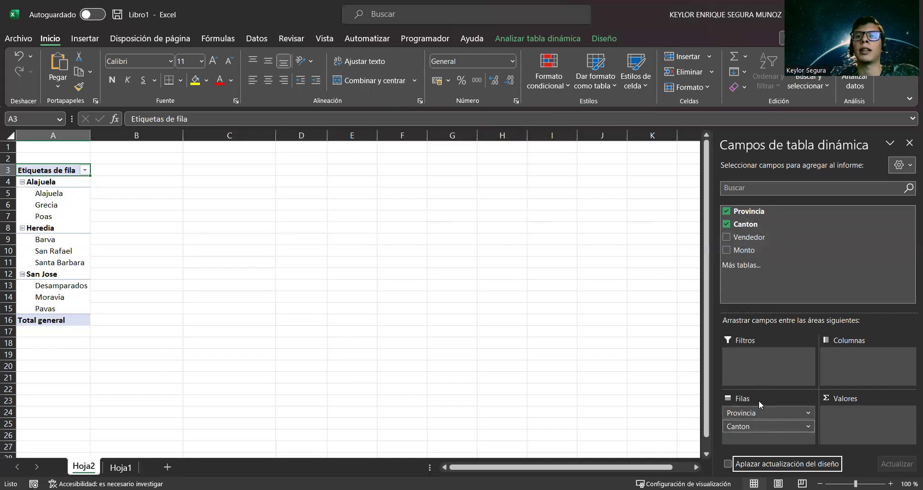
Examine which cantons are grouped under Alajuela, Heredia and San Jose in the pivot table rows
left_click(62, 182)
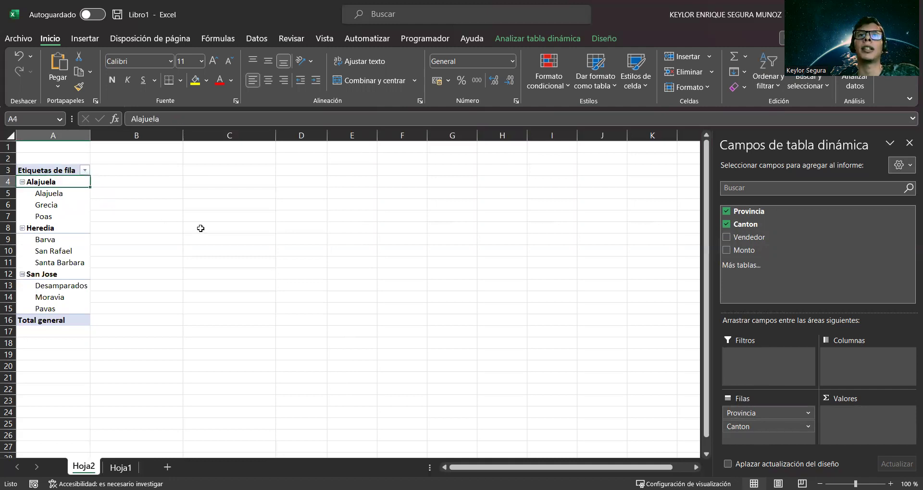
left_click_drag(63, 195, 63, 215)
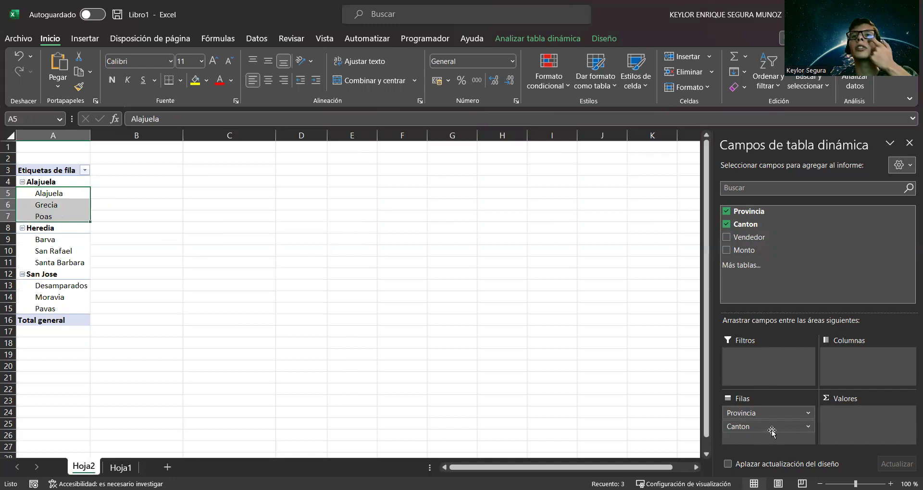
left_click(61, 192)
left_click(63, 204)
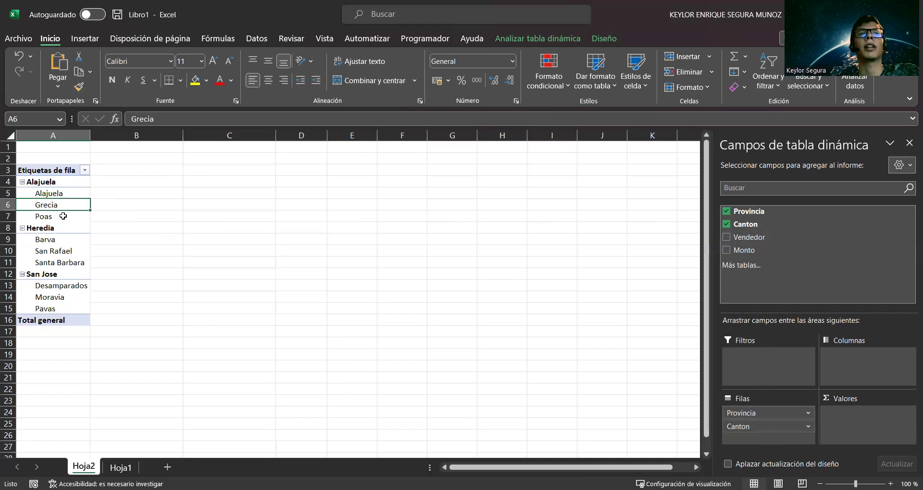
left_click(63, 216)
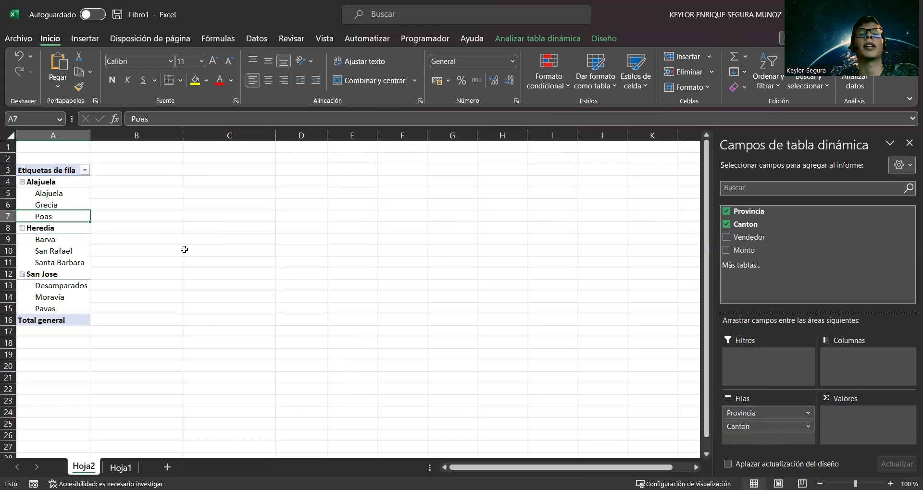
left_click(60, 243)
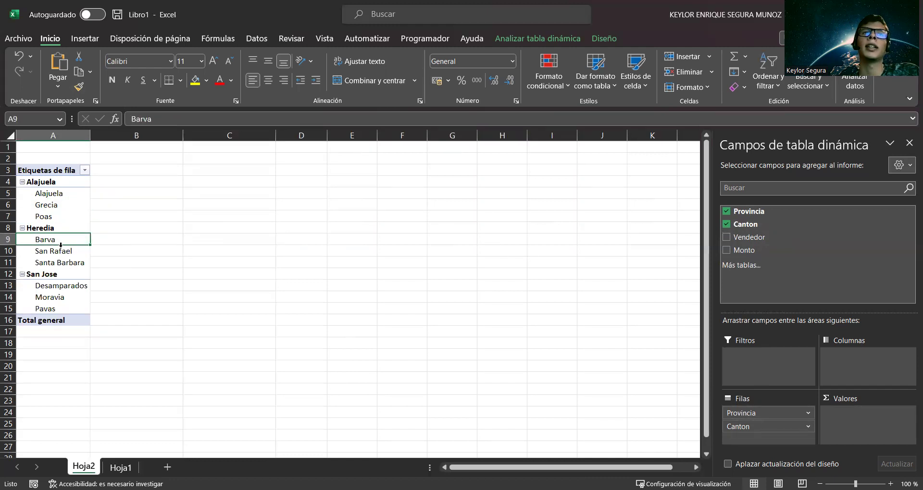
left_click(60, 251)
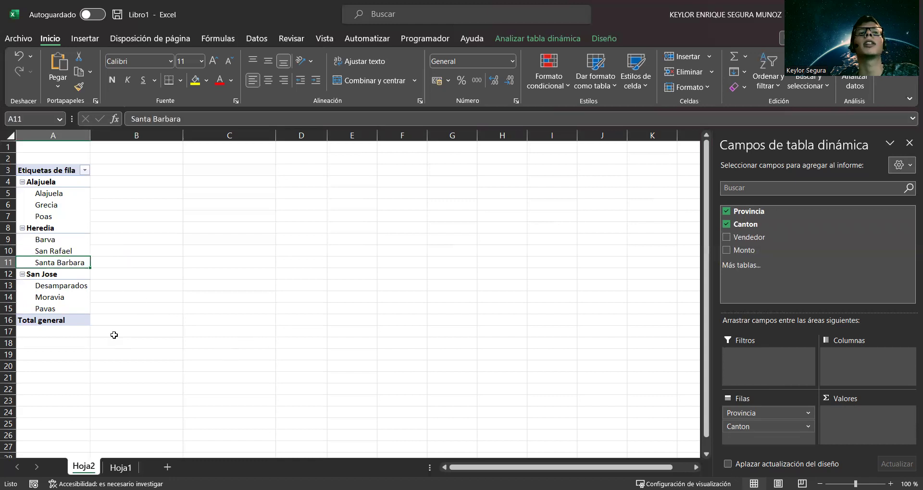
left_click(74, 298)
left_click(72, 307)
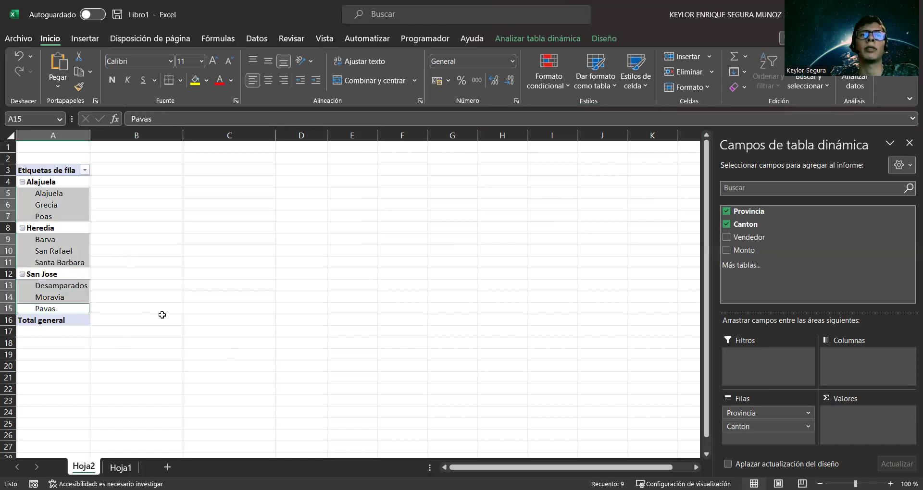
left_click(231, 316)
left_click(64, 252)
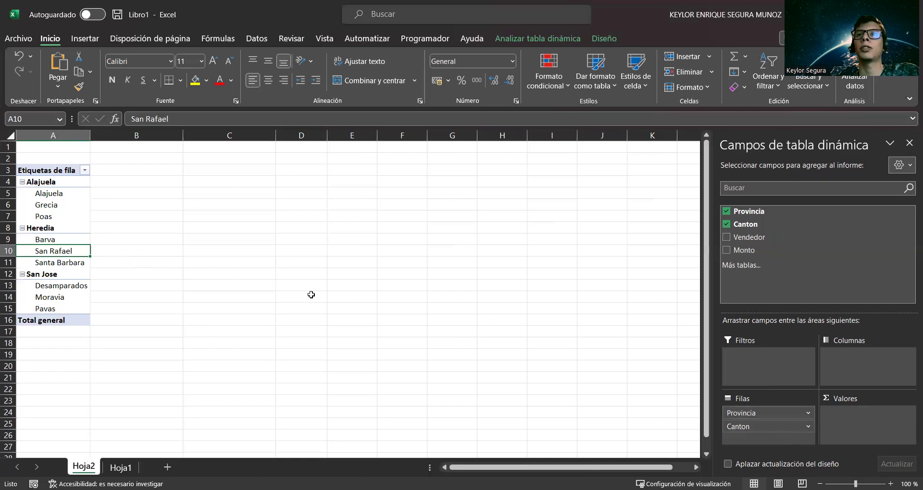
Turn on filters for the source data in Hoja1 and filter the Provincia column to Alajuela
left_click(121, 467)
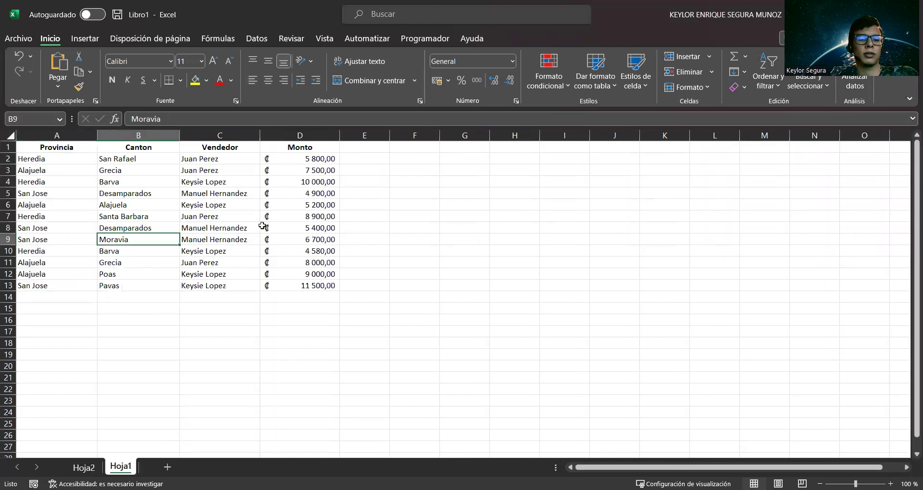
key("ctrl+shift+l")
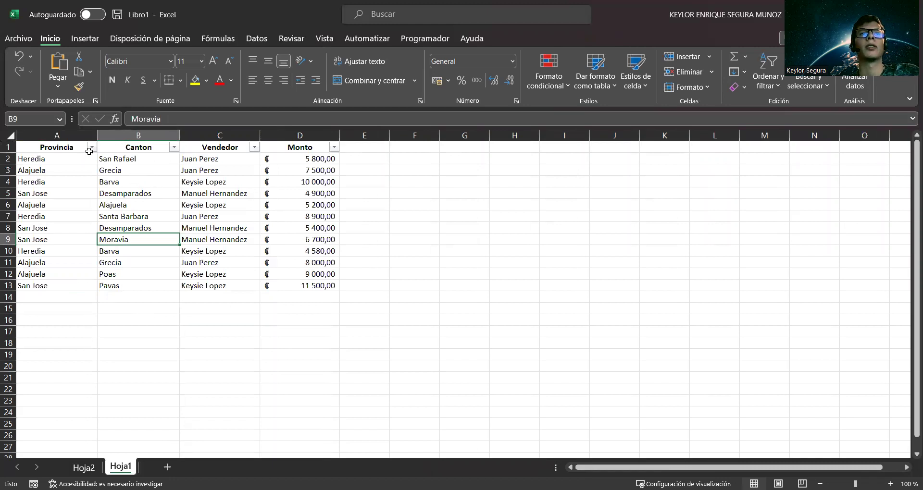
left_click(64, 288)
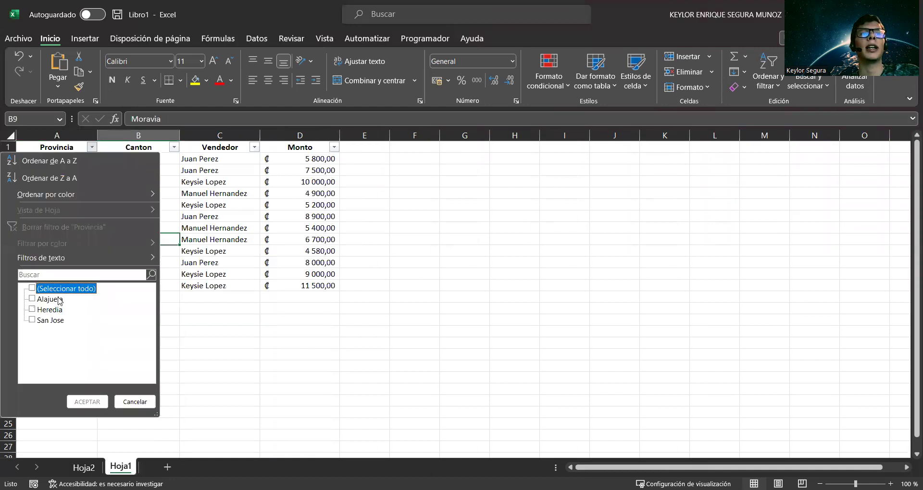
left_click(38, 300)
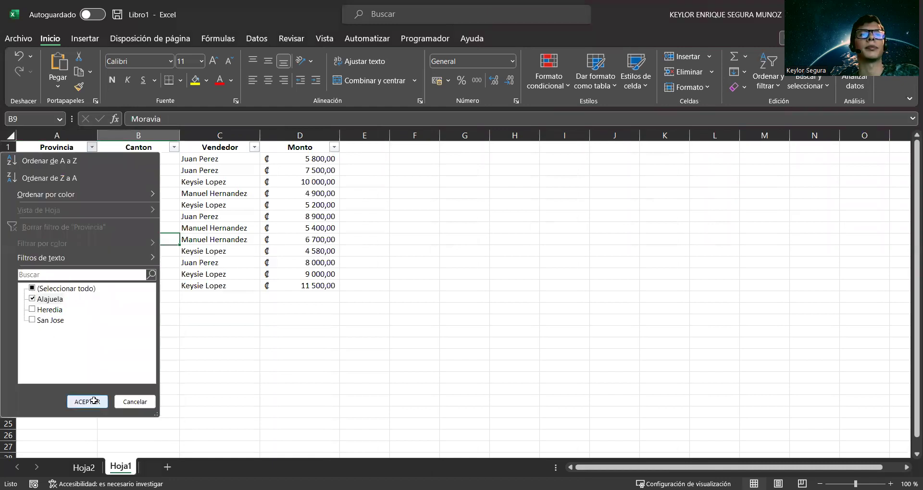
left_click(146, 226)
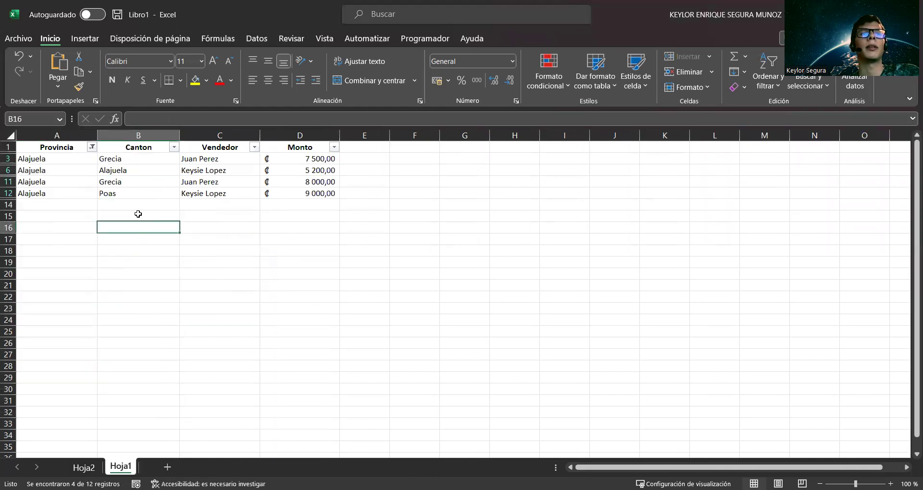
Compare the cantons in the filtered Alajuela records with those listed under Alajuela in the Hoja2 pivot table
left_click(116, 160)
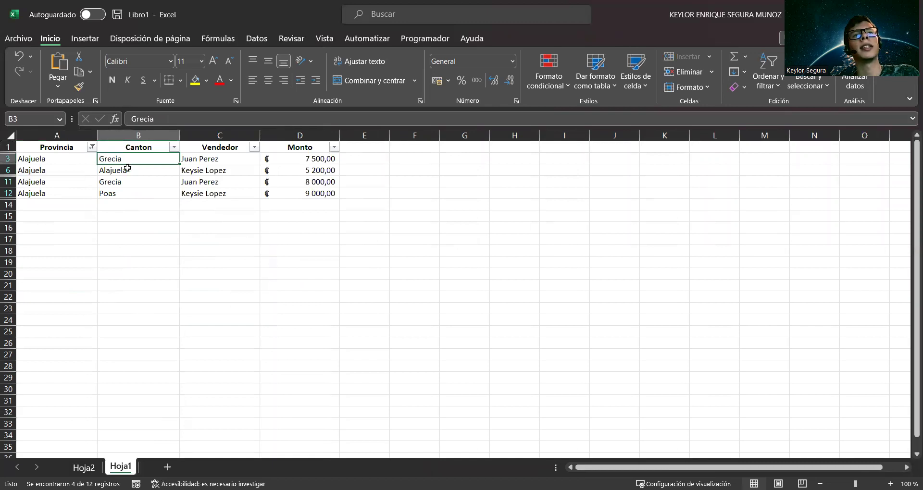
left_click(127, 168)
left_click(127, 183)
left_click(125, 193)
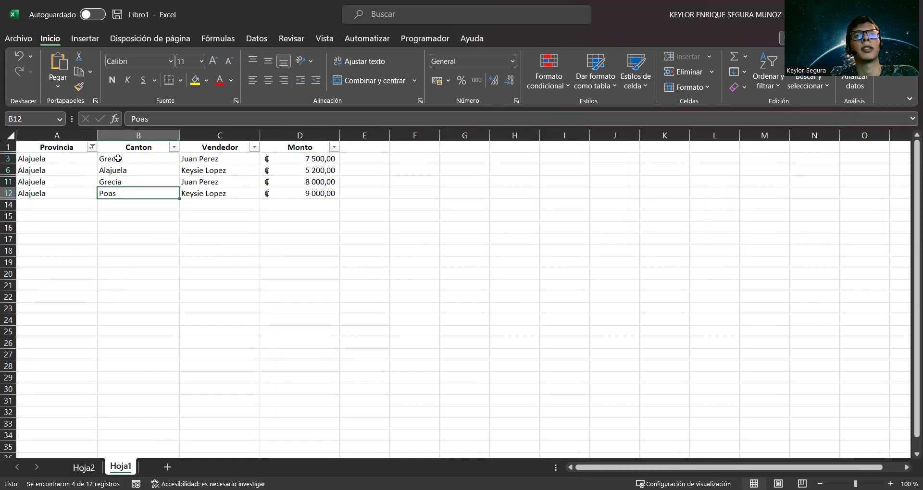
left_click(171, 184)
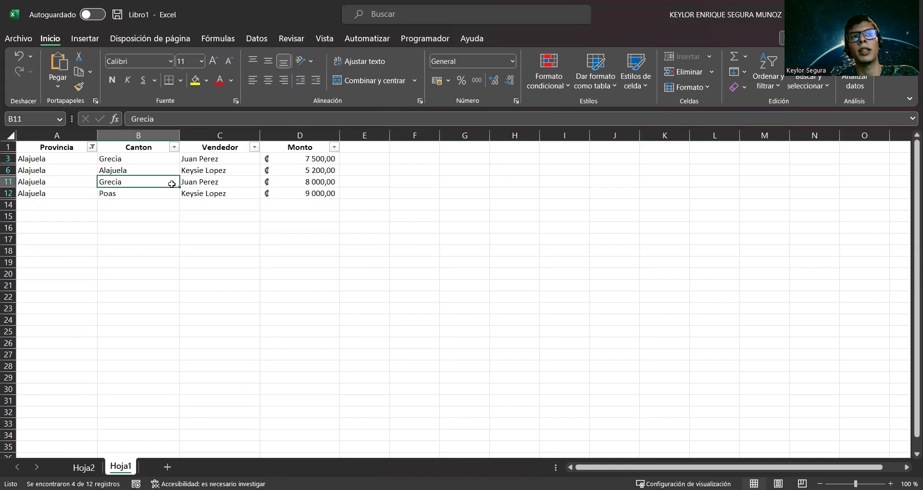
left_click(137, 158)
left_click(135, 171)
left_click(132, 193)
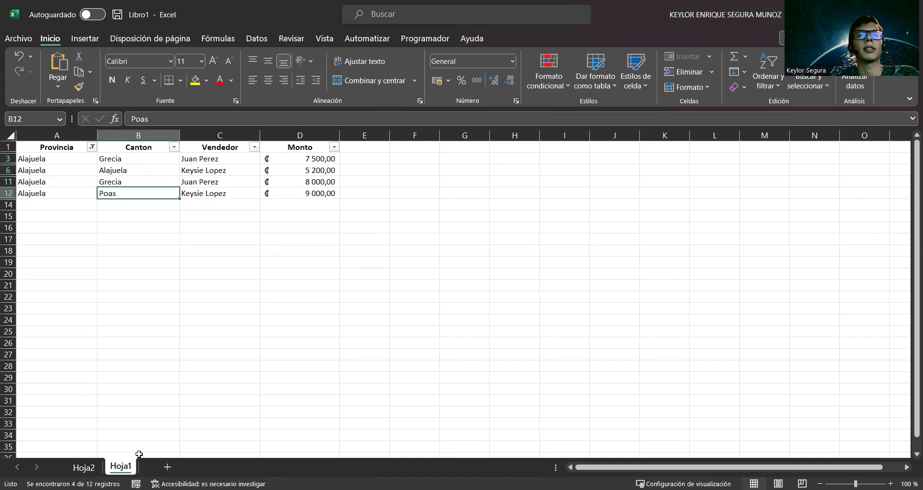
left_click(89, 467)
left_click_drag(55, 193, 75, 216)
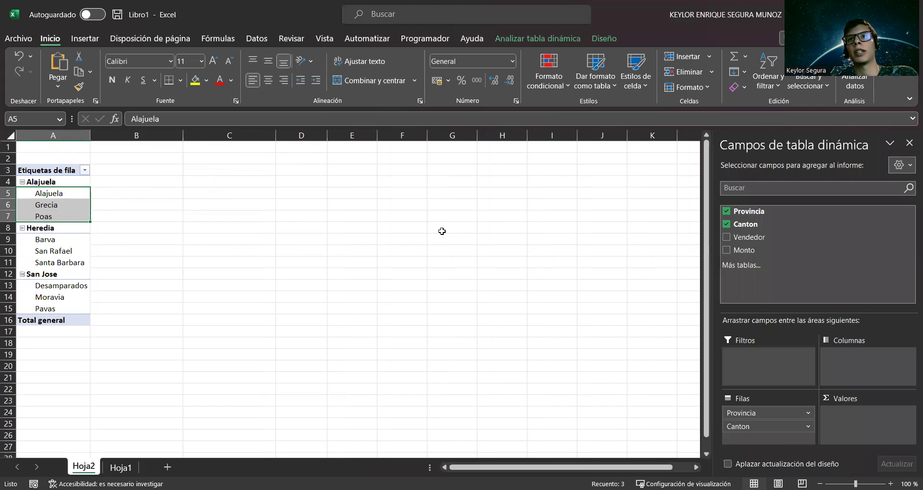
Change the Provincia filter of the source data in Hoja1 to show only Heredia
left_click(120, 467)
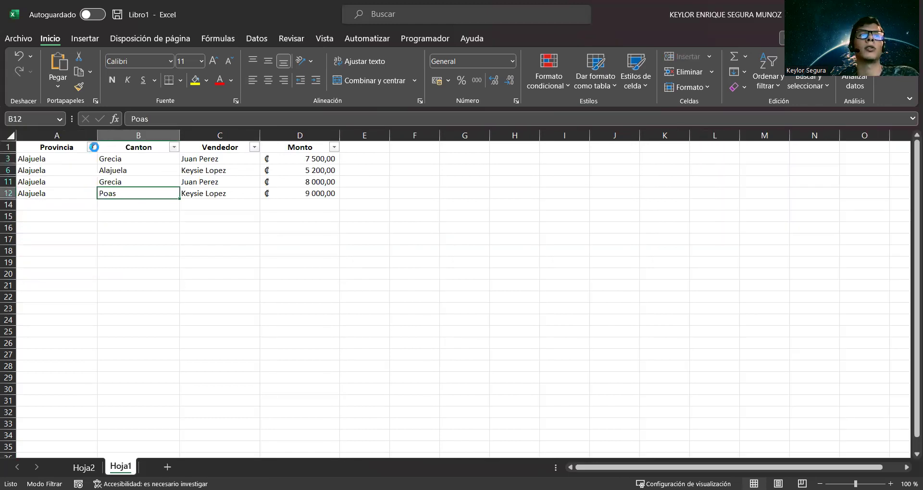
left_click(92, 147)
left_click(48, 299)
left_click(48, 309)
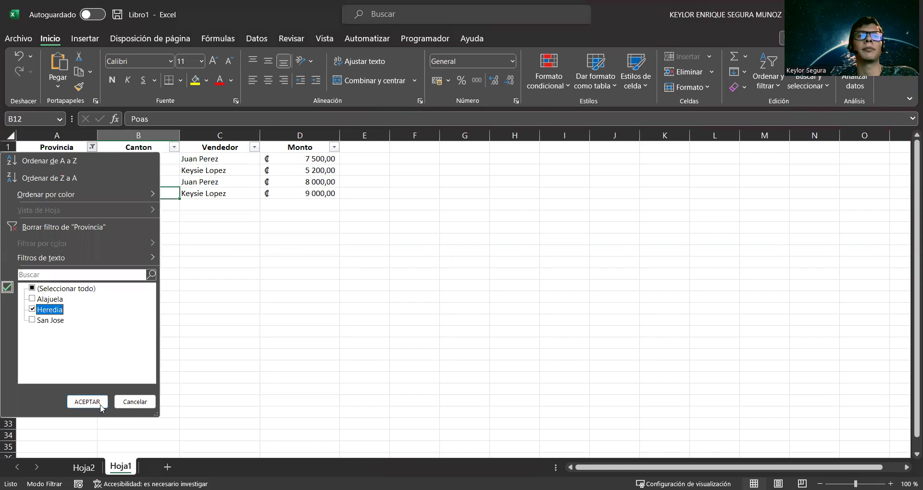
key("Return")
Compare the cantons in the filtered Heredia records with those grouped under Heredia in the Hoja2 pivot table
left_click(134, 162)
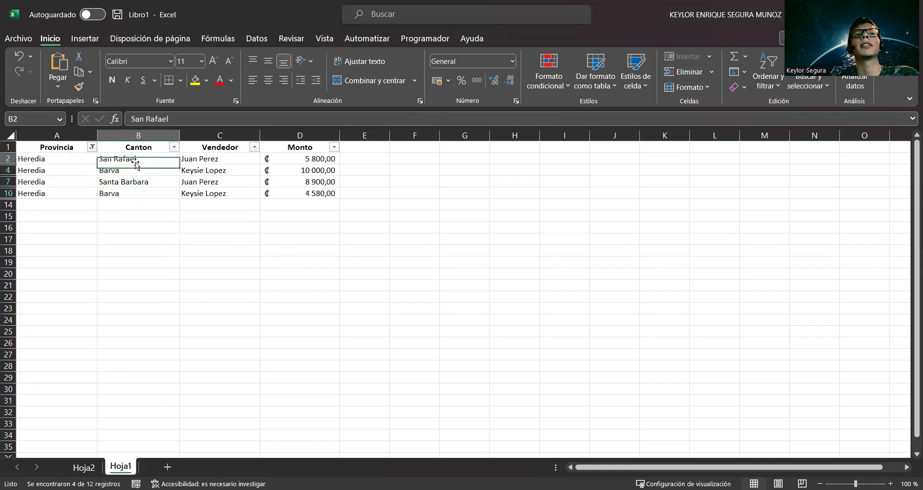
left_click(134, 170)
left_click(133, 182)
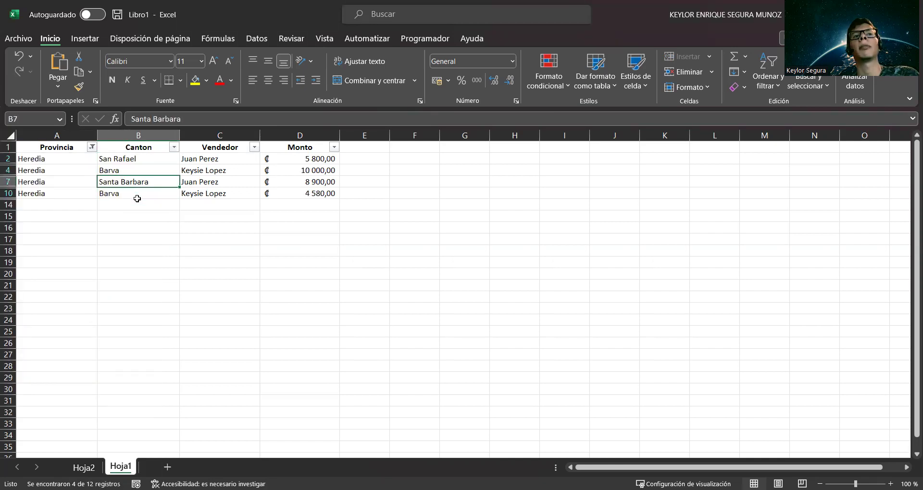
left_click(136, 195)
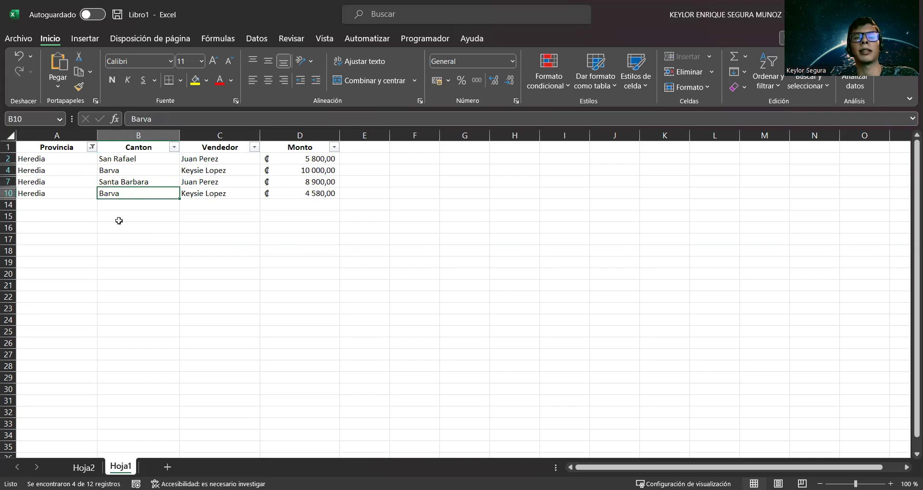
left_click(84, 467)
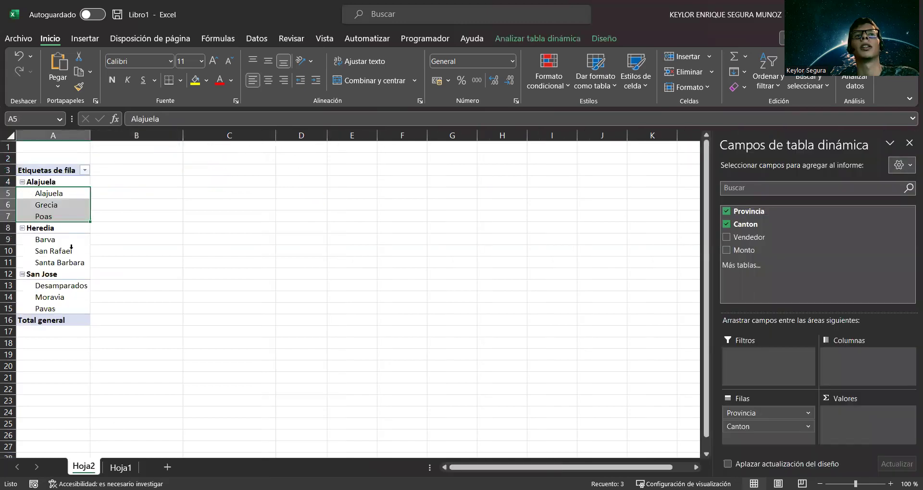
left_click(60, 251)
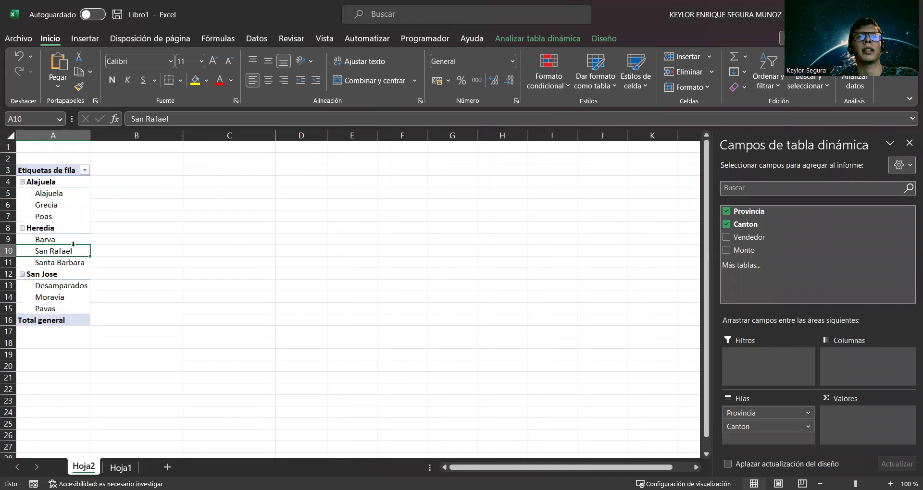
Change the Provincia filter in Hoja1 to show only San Jose
left_click(121, 467)
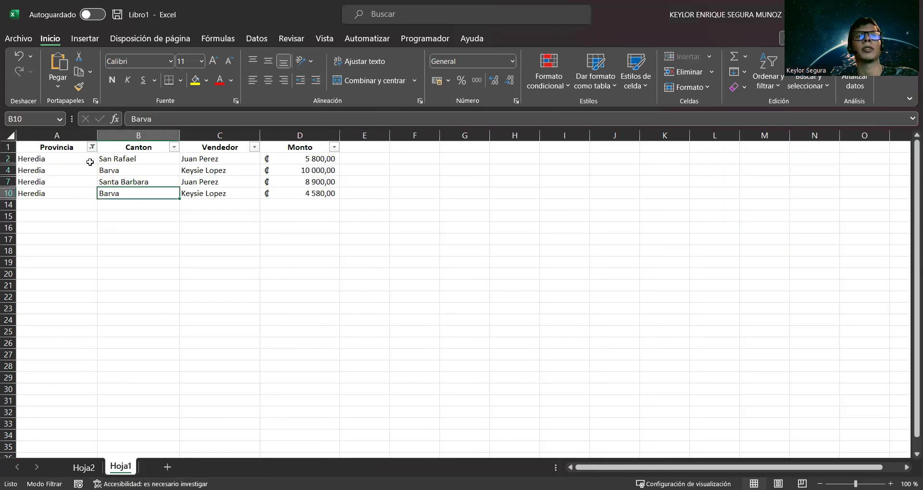
left_click(92, 147)
left_click(38, 309)
left_click(39, 320)
left_click(86, 400)
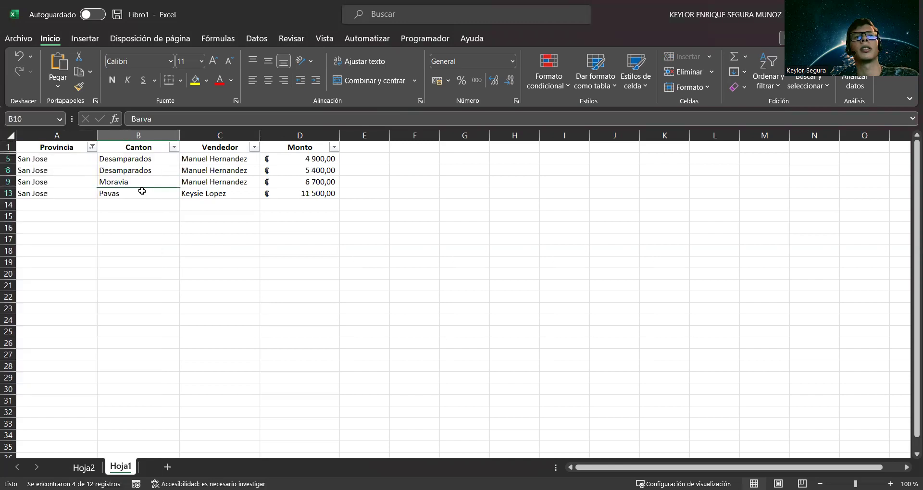
Examine the Provincia and Canton pairs in the filtered San Jose records and compare them with San Jose's group in the Hoja2 pivot table
left_click(132, 168)
left_click(118, 182)
left_click(139, 205)
left_click(158, 193)
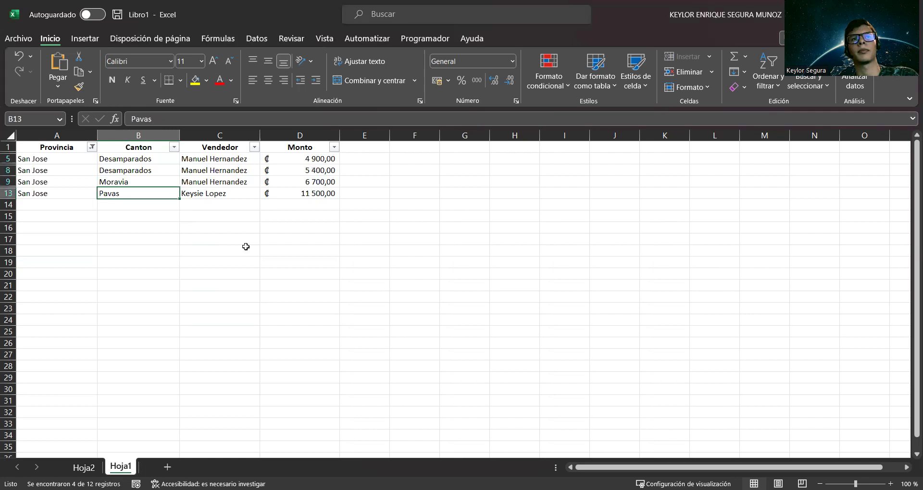
left_click(246, 247)
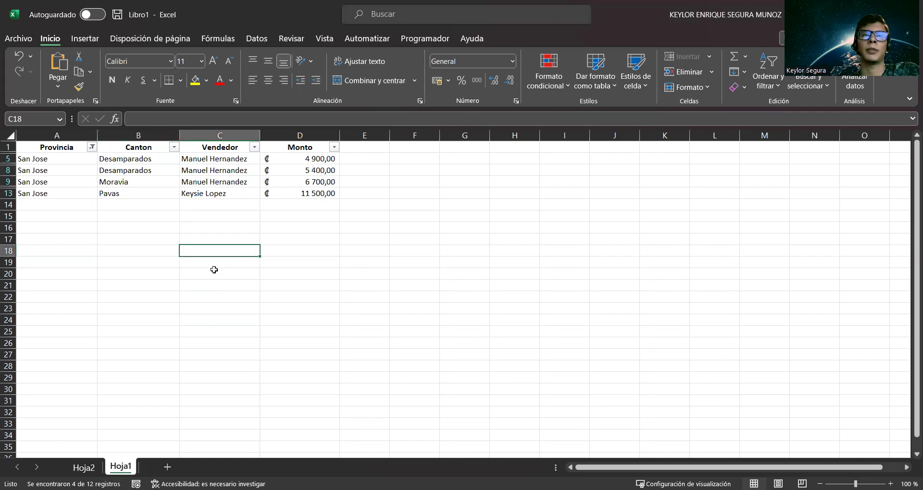
left_click(146, 254)
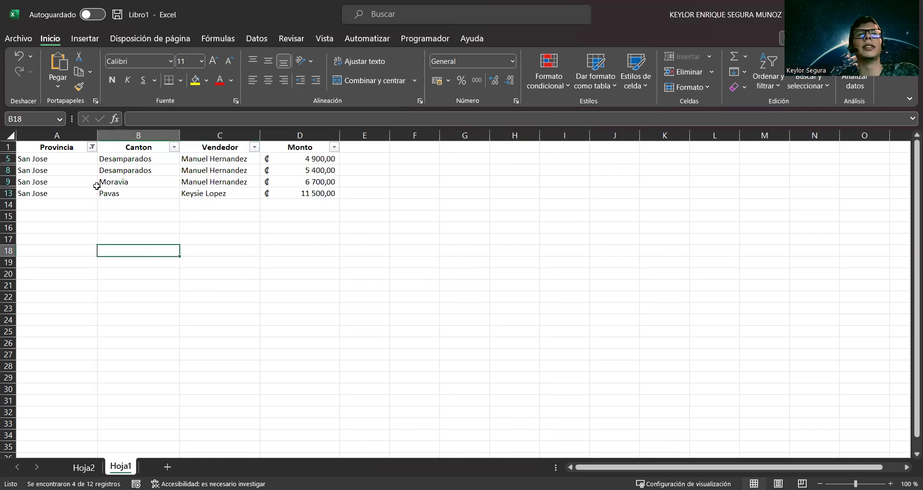
left_click_drag(78, 169, 65, 194)
left_click(65, 159)
left_click_drag(123, 159, 124, 193)
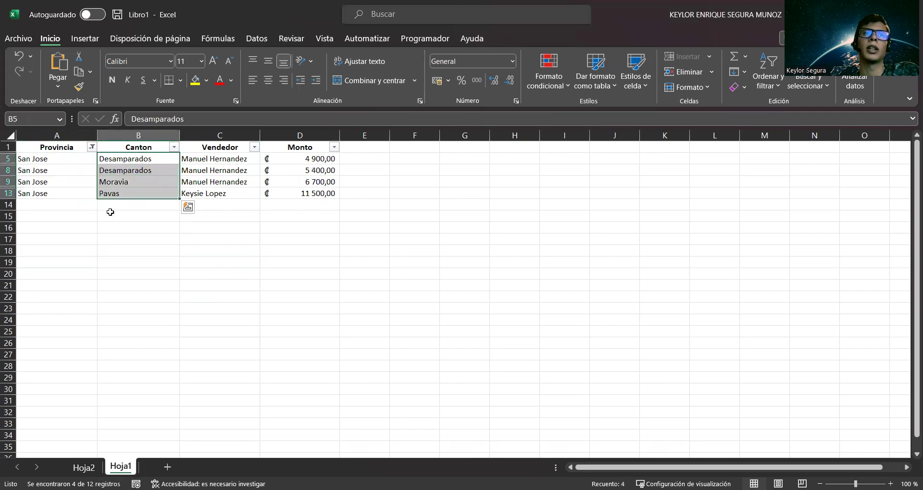
left_click_drag(74, 158, 73, 195)
left_click_drag(114, 159, 77, 158)
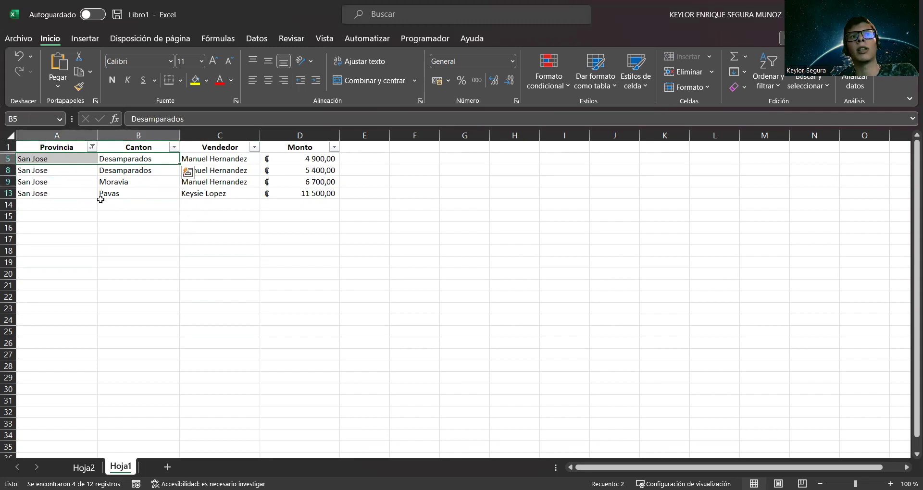
key("ctrl+Page_Up")
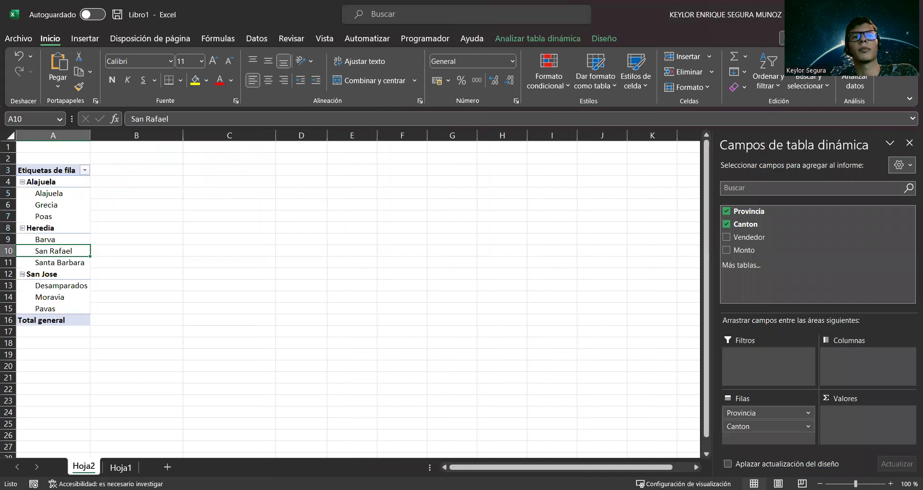
Clear the Provincia filter in Hoja1 so all source records are shown
left_click(121, 467)
left_click(114, 188)
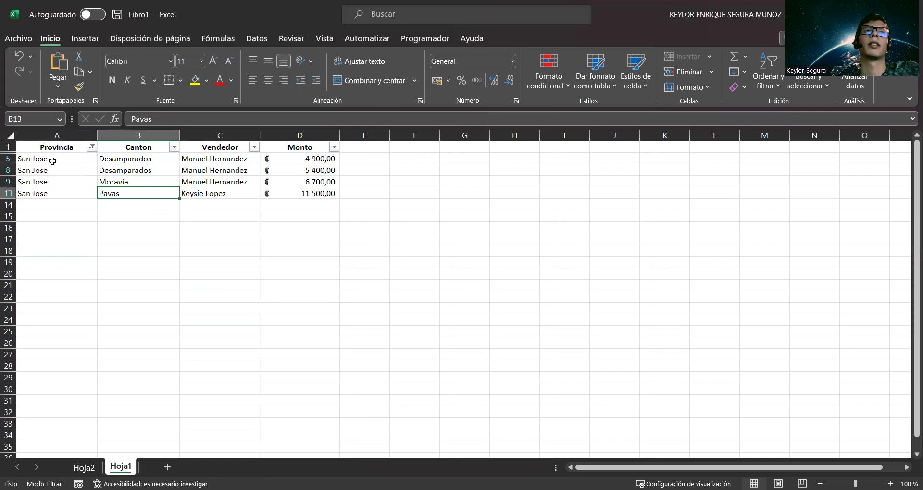
left_click(79, 162)
left_click(90, 147)
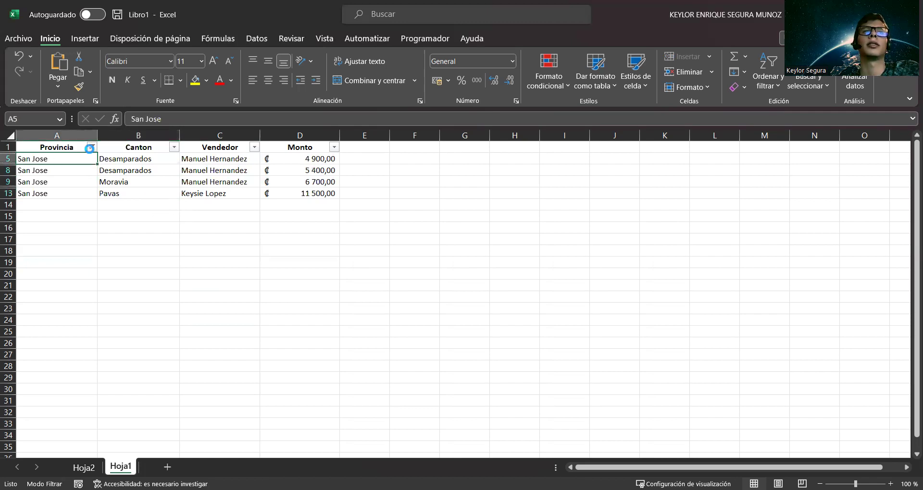
Move Canton above Provincia in the Hoja2 pivot table rows and review the province nested under each canton
left_click(84, 468)
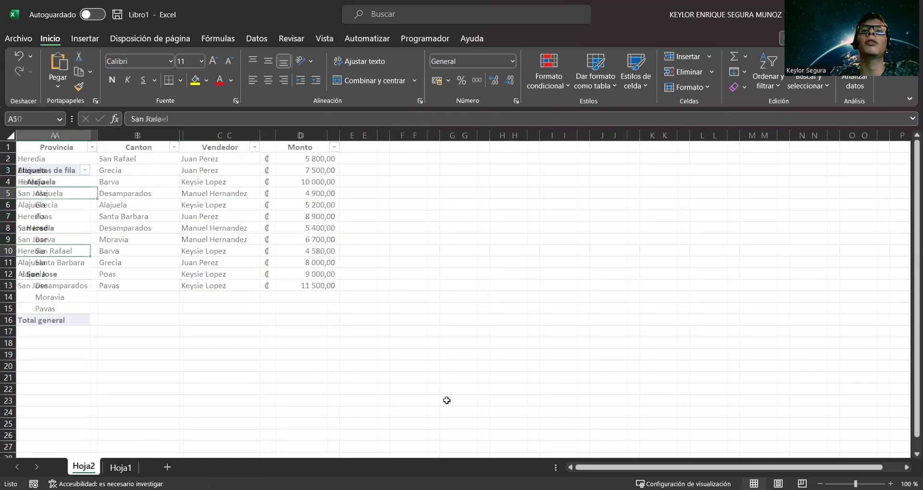
left_click_drag(747, 431, 748, 410)
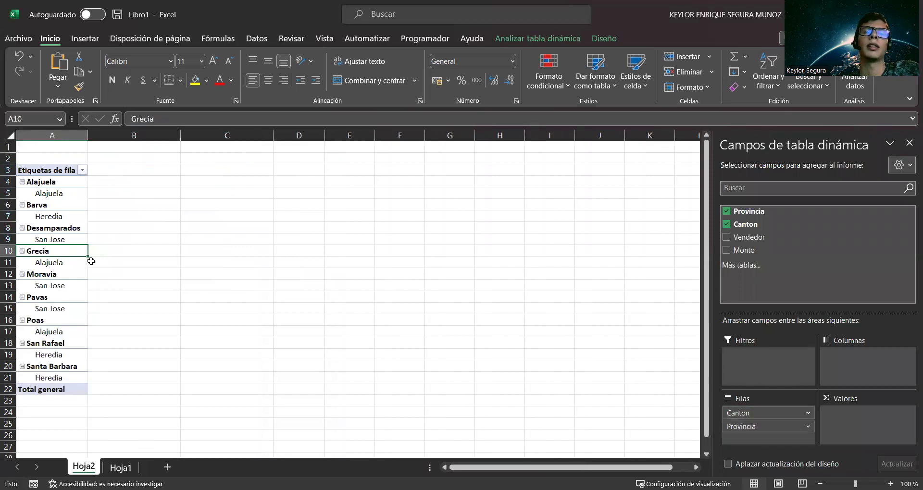
left_click(58, 182)
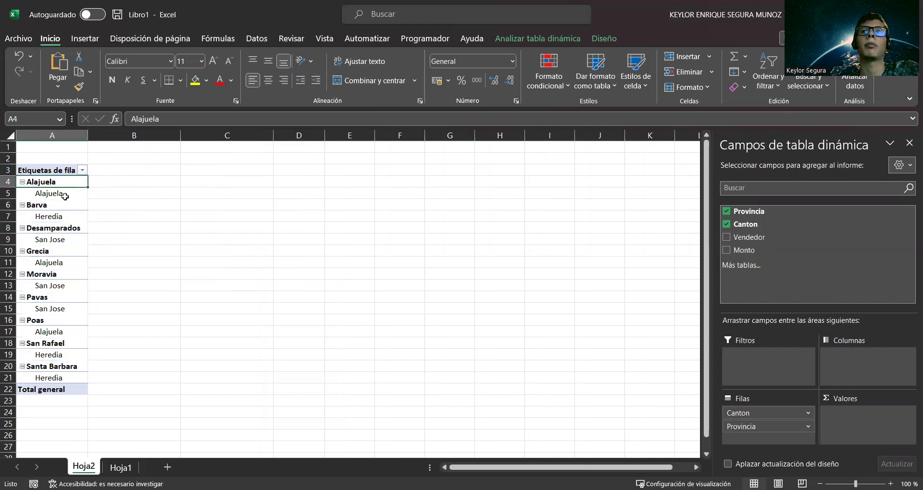
left_click(64, 194)
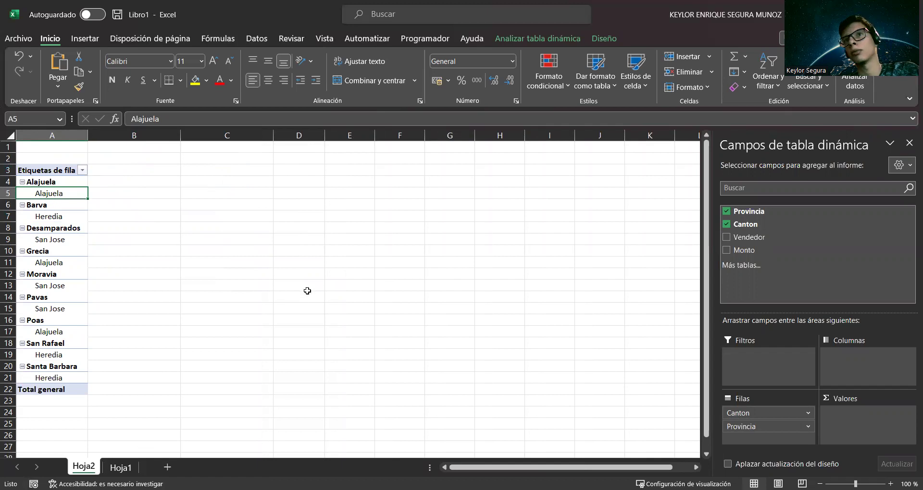
left_click(47, 356)
left_click(48, 321)
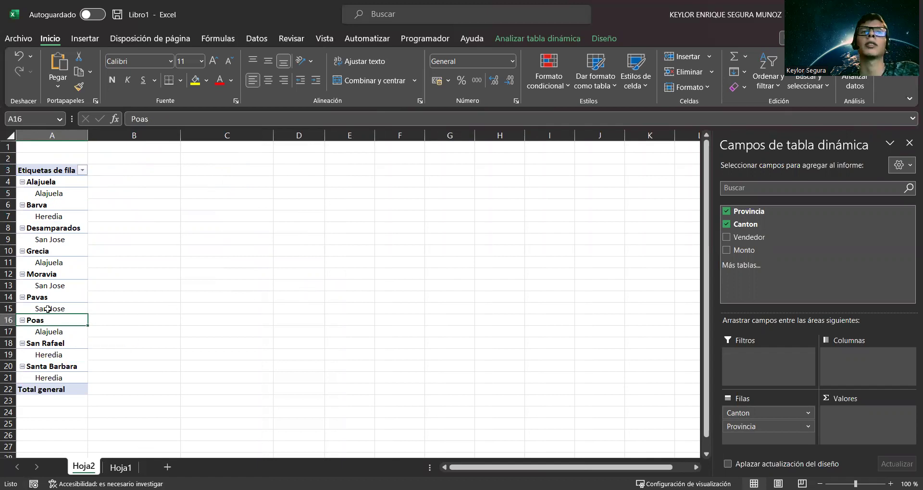
left_click(52, 298)
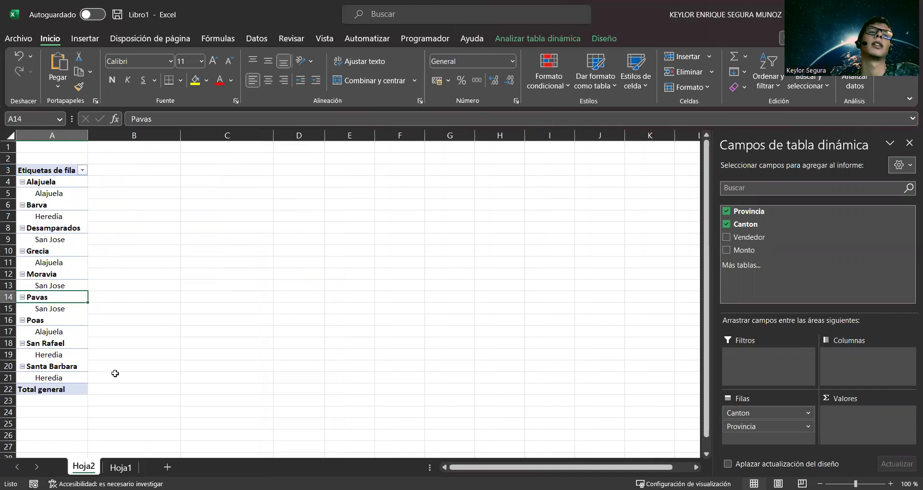
Filter the Canton column in Hoja1 to Alajuela and check the province of the matching record
left_click(120, 467)
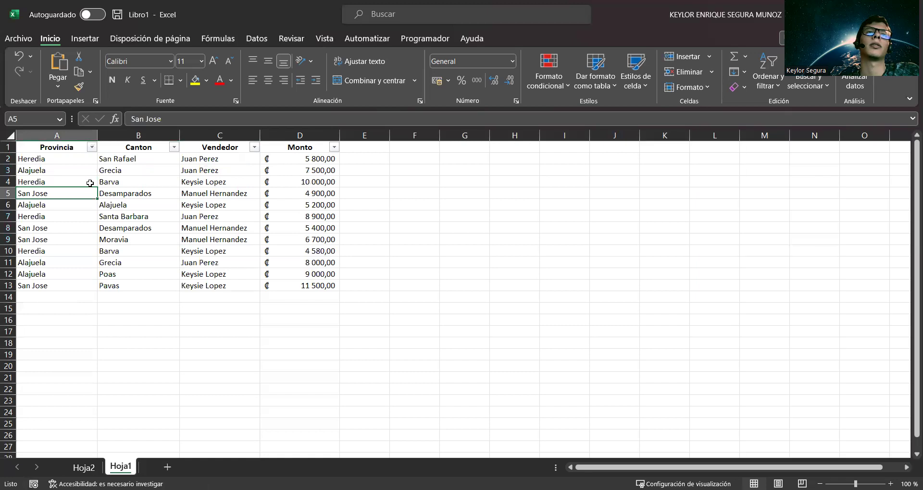
left_click(174, 147)
left_click(104, 288)
left_click(67, 299)
left_click(106, 402)
left_click_drag(57, 158, 138, 159)
left_click(139, 216)
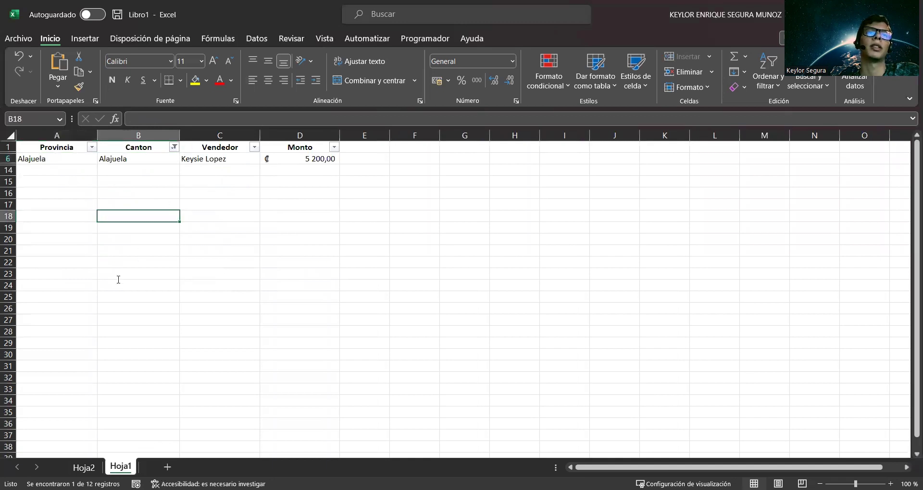
Change the Canton filter in Hoja1 to Barva and check the province of the matching records
left_click(174, 148)
left_click(67, 299)
left_click(65, 309)
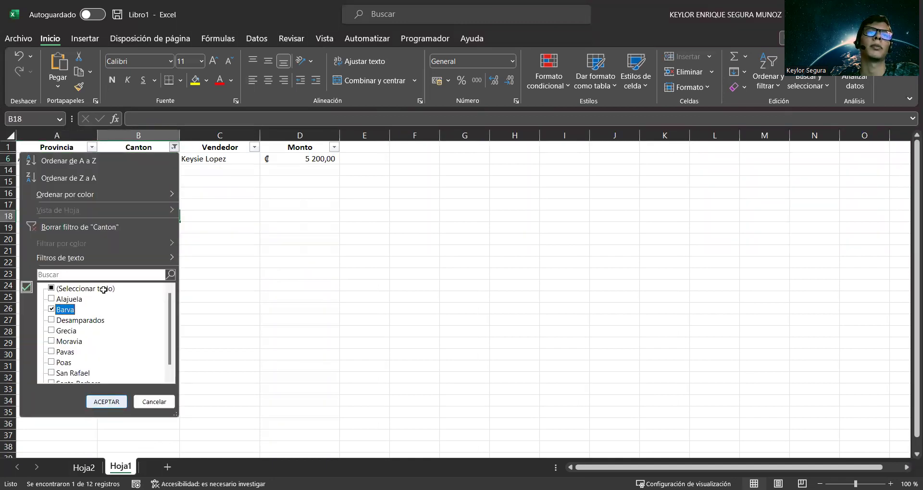
left_click(106, 402)
left_click_drag(56, 159, 138, 170)
left_click(195, 241)
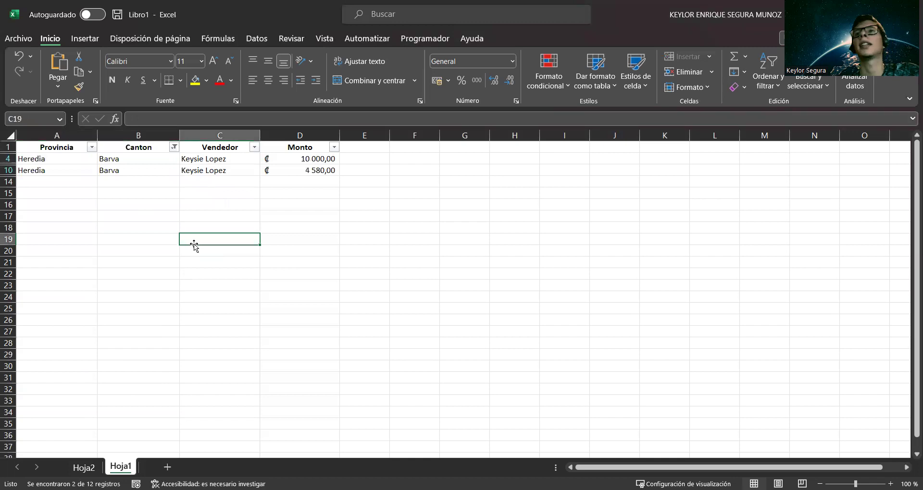
Move Provincia back above Canton in the Hoja2 pivot table rows and review the cantons grouped under each province
left_click(85, 467)
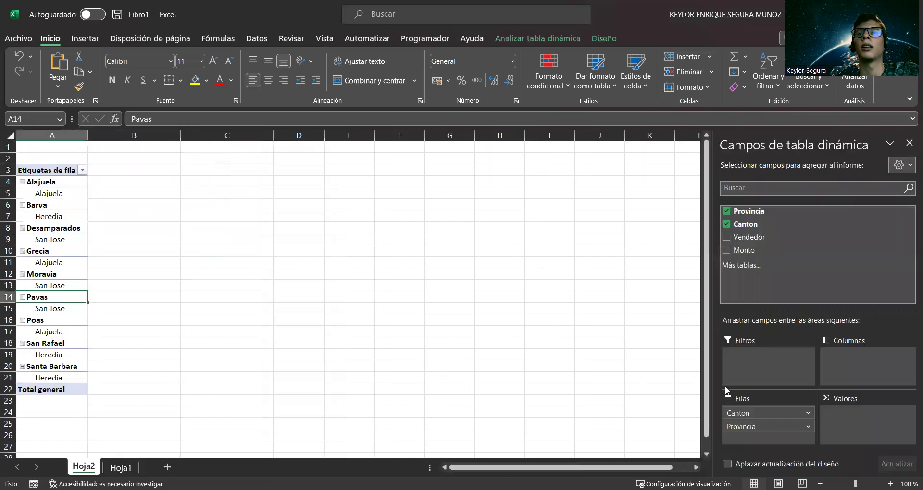
left_click_drag(752, 426, 747, 410)
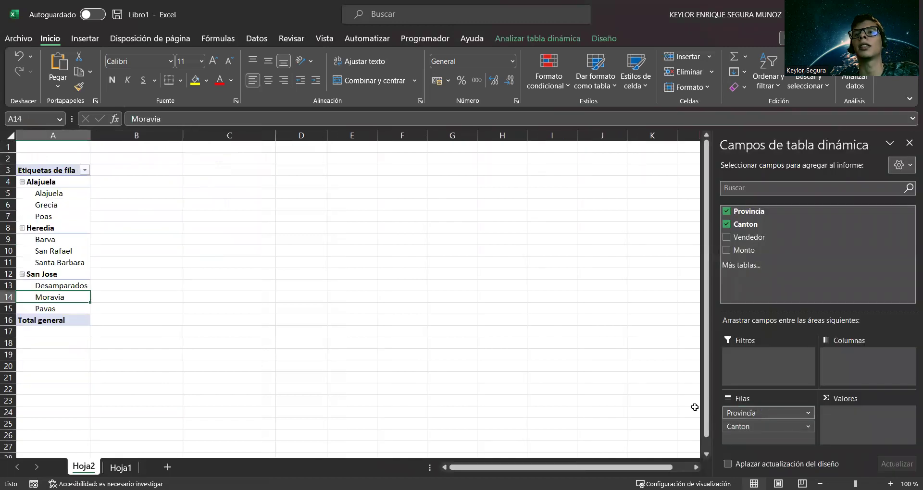
left_click(322, 306)
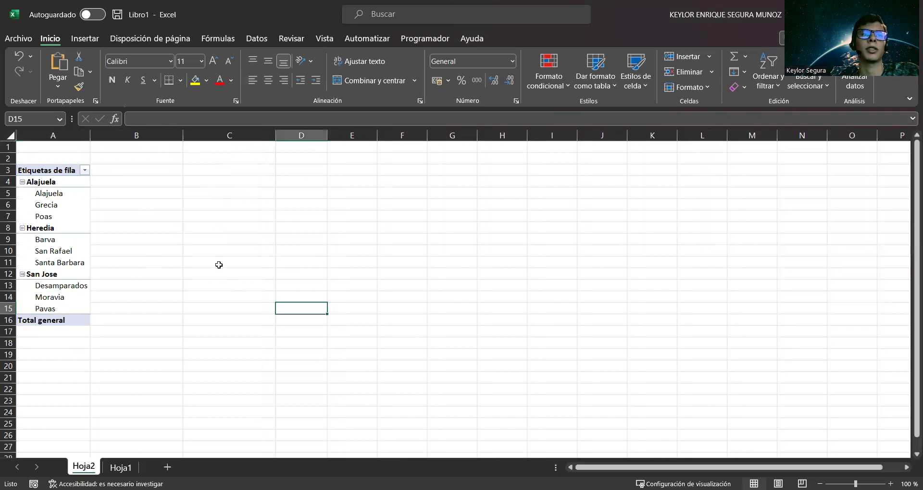
left_click(55, 250)
left_click(60, 196)
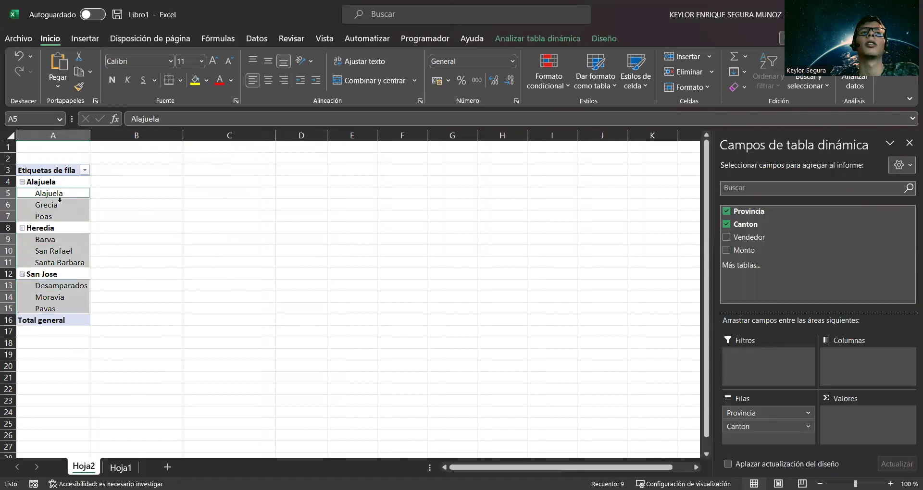
left_click(77, 219)
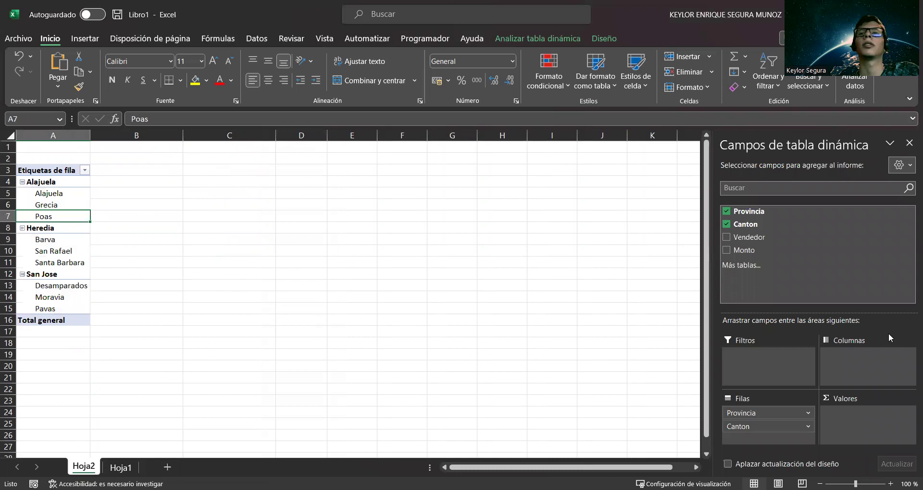
Add Vendedor to the pivot table rows beneath Canton and check the seller nested under the canton Alajuela
left_click(727, 238)
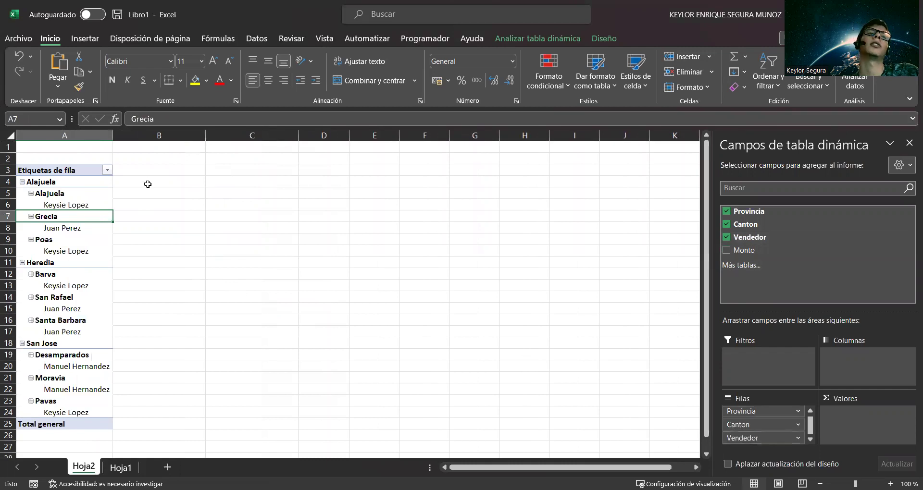
left_click(49, 192)
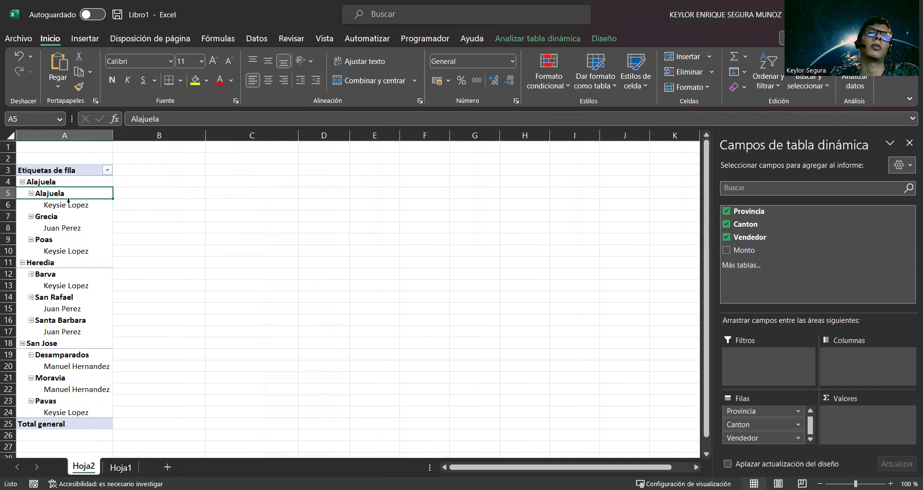
left_click(69, 205)
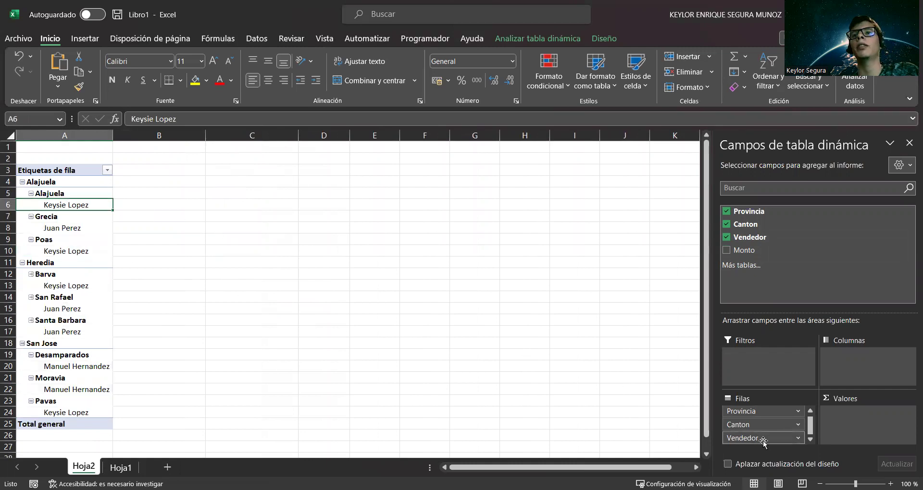
Move Vendedor from the pivot table rows to the columns and widen the second and third sellers' columns
left_click_drag(763, 440, 846, 373)
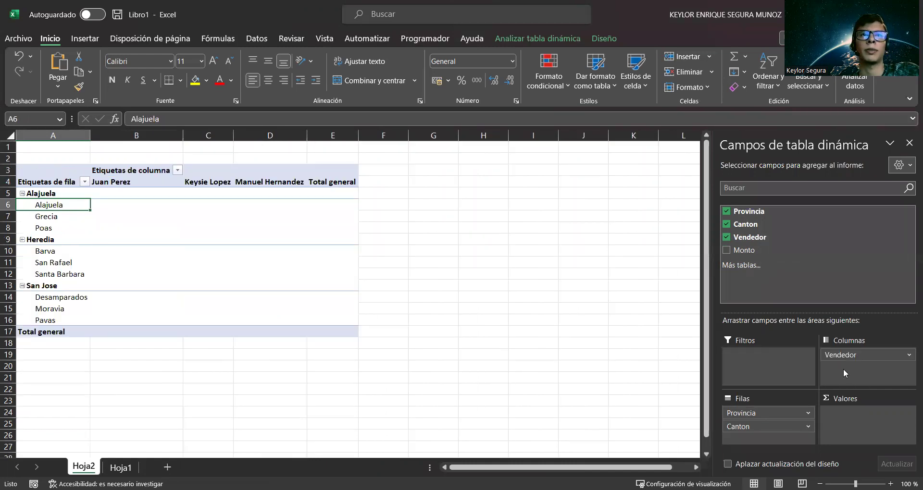
left_click(185, 132)
left_click_drag(232, 133, 232, 133)
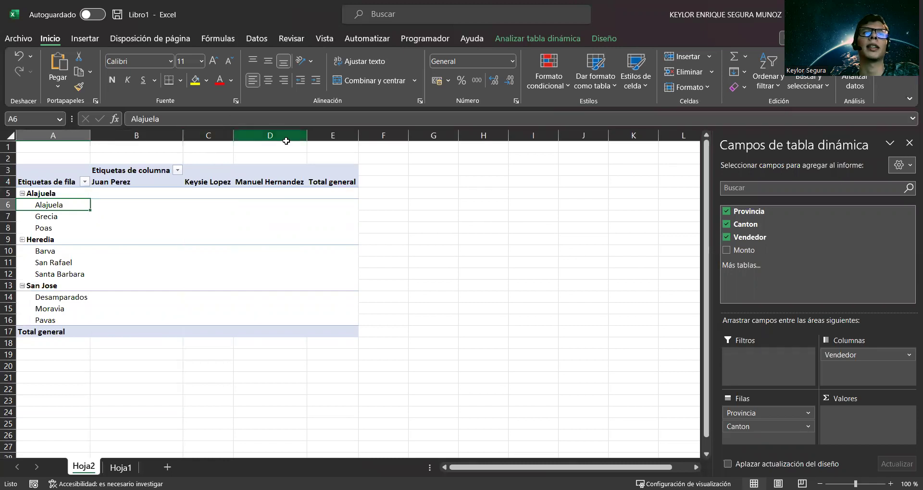
left_click_drag(307, 134, 319, 134)
left_click_drag(234, 134, 259, 134)
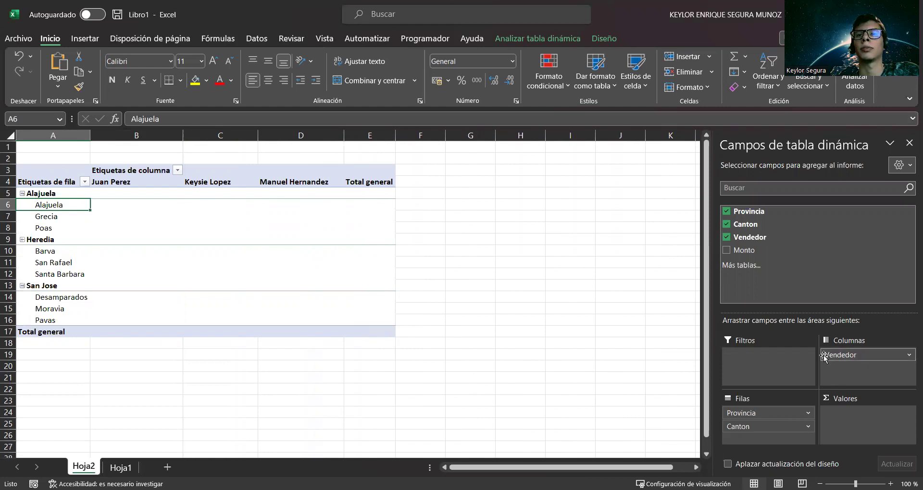
Add Monto to the pivot table values to sum the amounts by canton and seller
left_click(726, 250)
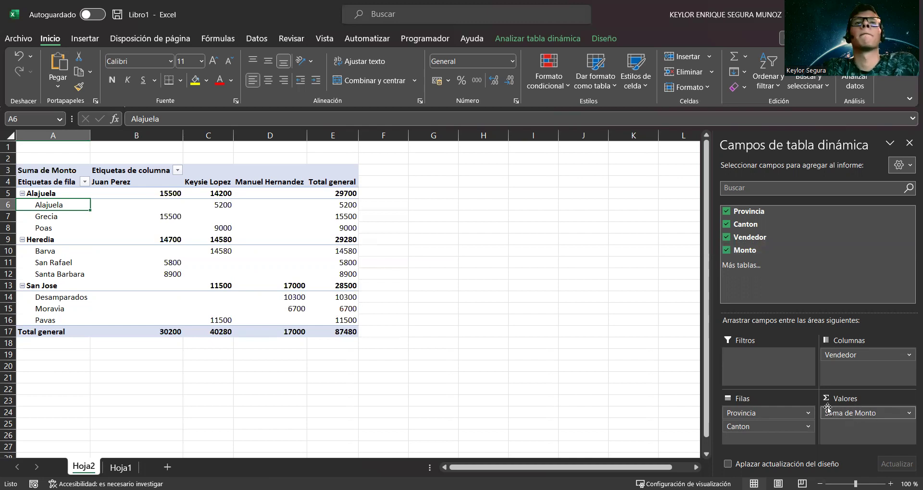
left_click(172, 194)
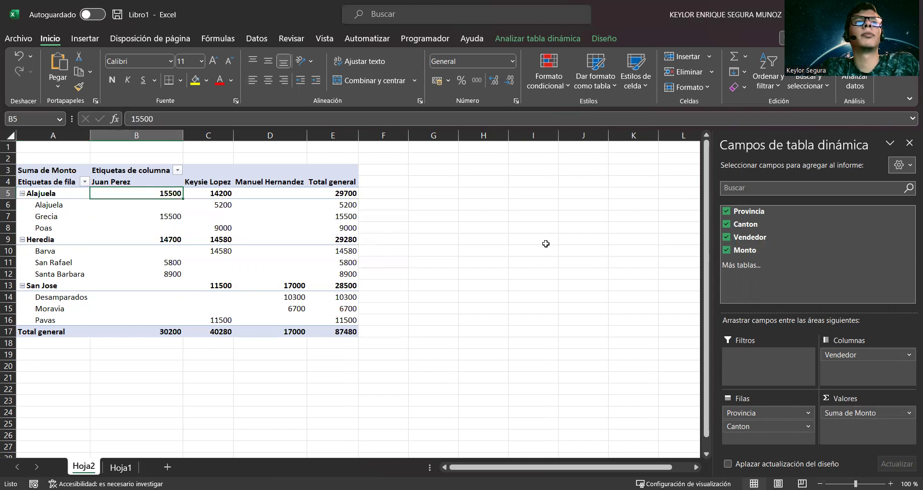
left_click(545, 244)
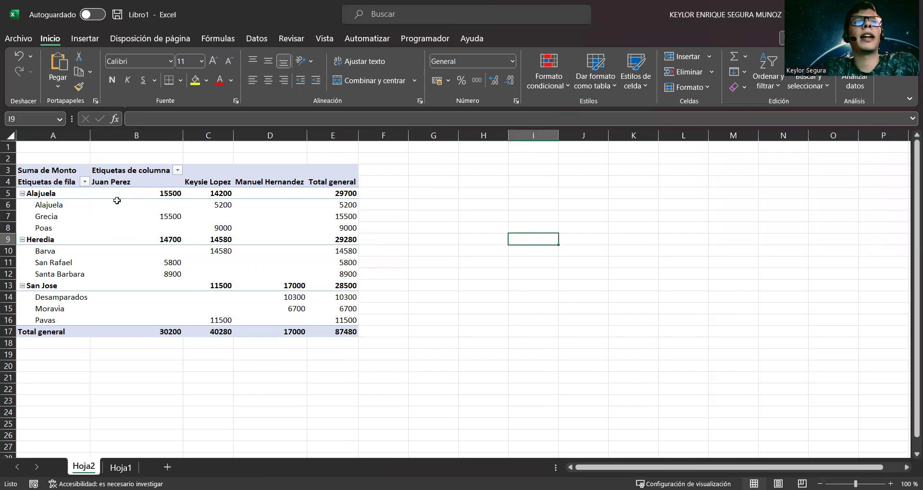
Examine the first seller's amounts by province and canton in Alajuela, Heredia and San Jose, down to the grand total
left_click(171, 193)
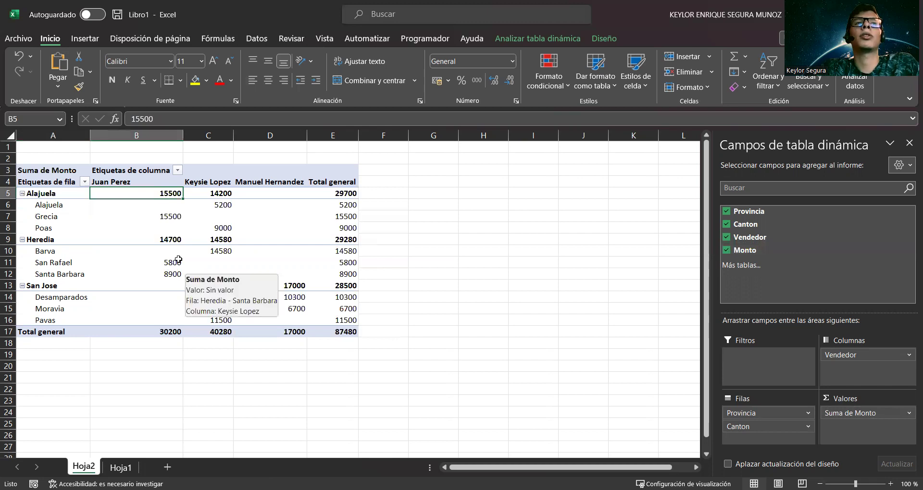
left_click_drag(85, 217, 227, 217)
left_click(227, 216)
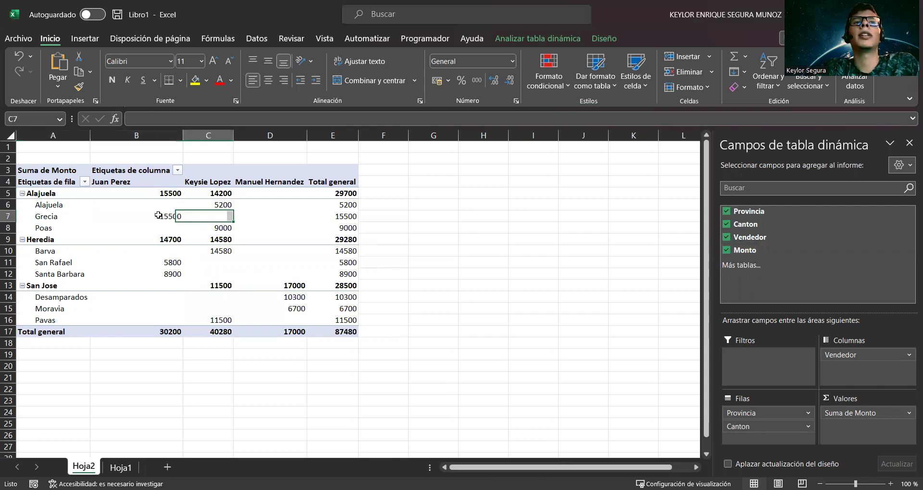
left_click(160, 215)
left_click(146, 236)
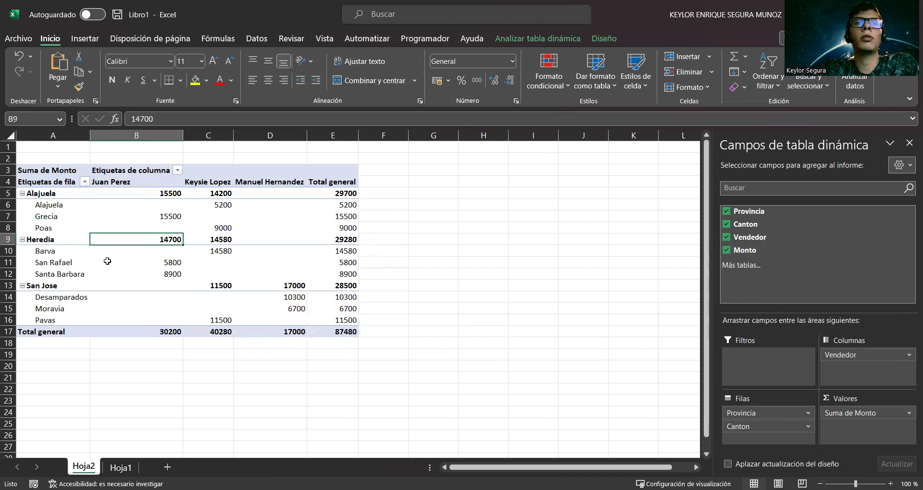
left_click_drag(77, 261, 141, 262)
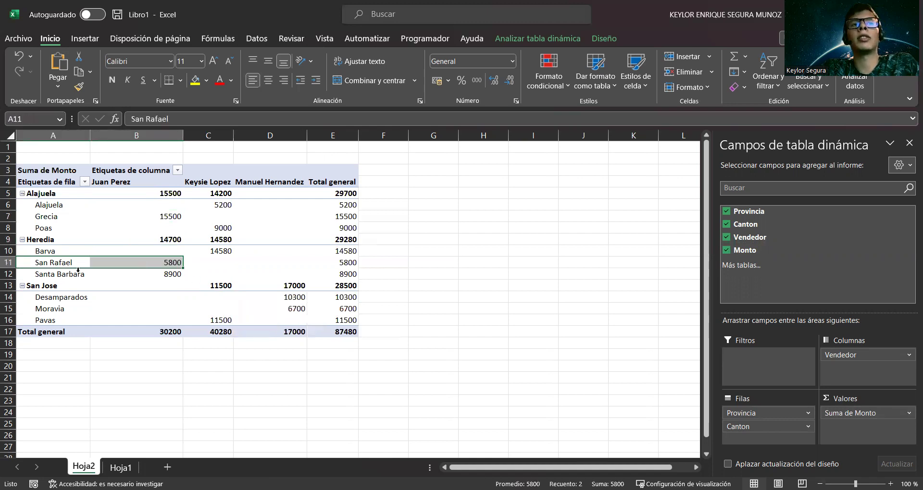
left_click_drag(70, 275, 142, 274)
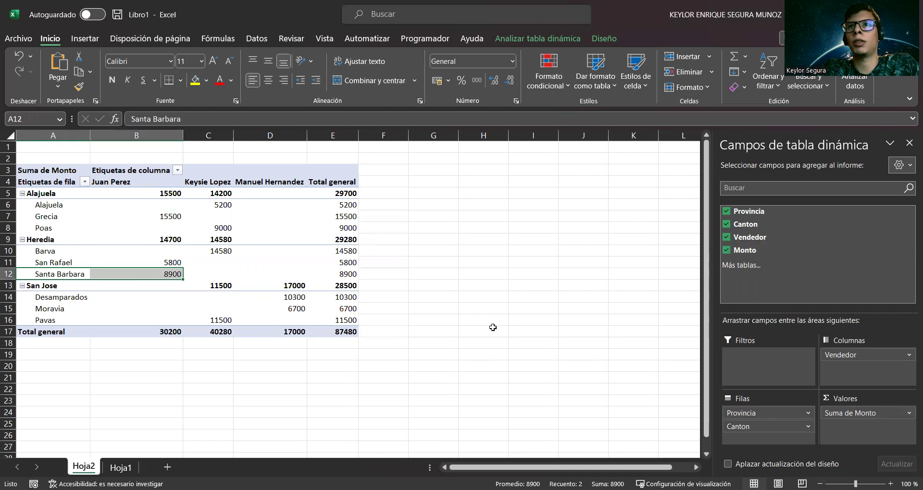
left_click_drag(77, 286, 166, 332)
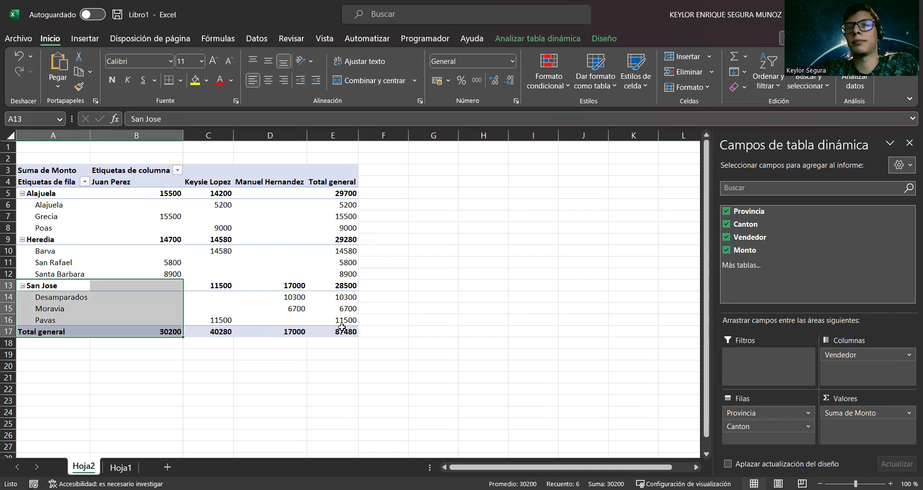
left_click(342, 327)
Examine the second seller's province subtotals and the canton amounts behind them in Alajuela, Heredia and San Jose
left_click(219, 192)
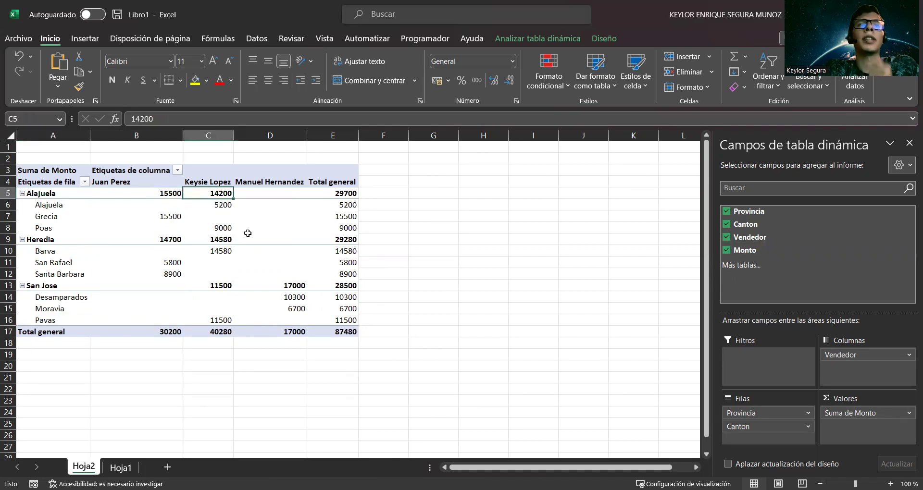
left_click_drag(60, 192, 211, 193)
left_click_drag(86, 207, 188, 207)
left_click(221, 202)
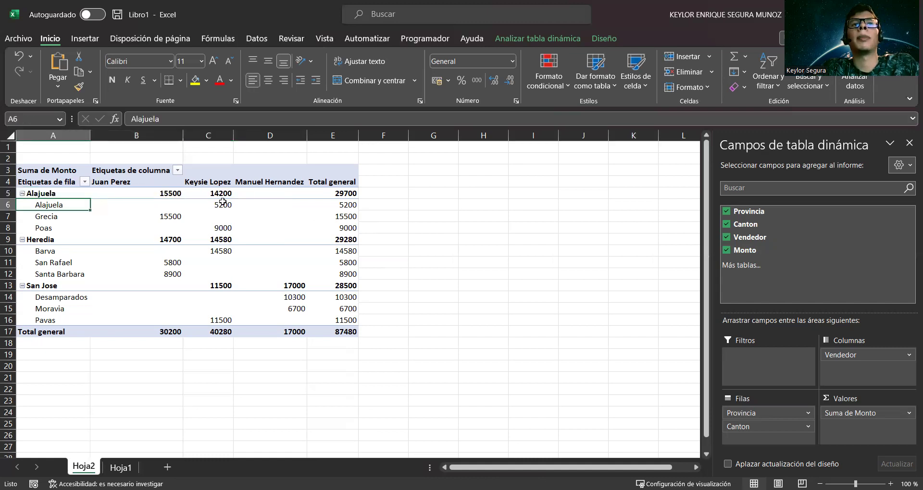
left_click(226, 230)
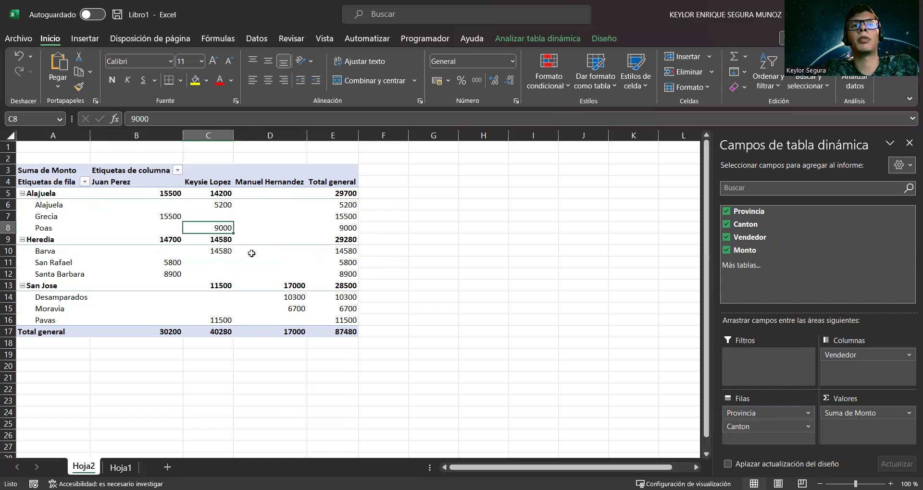
left_click(216, 240)
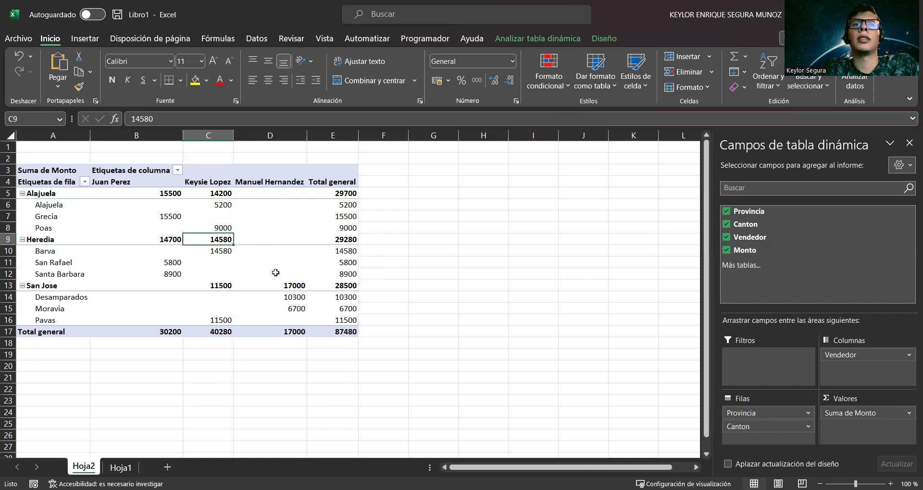
left_click(217, 252)
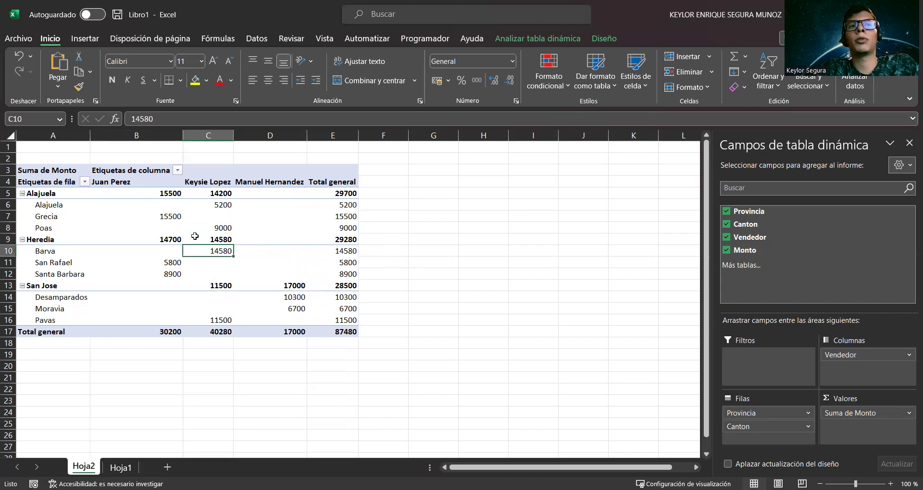
left_click(226, 286)
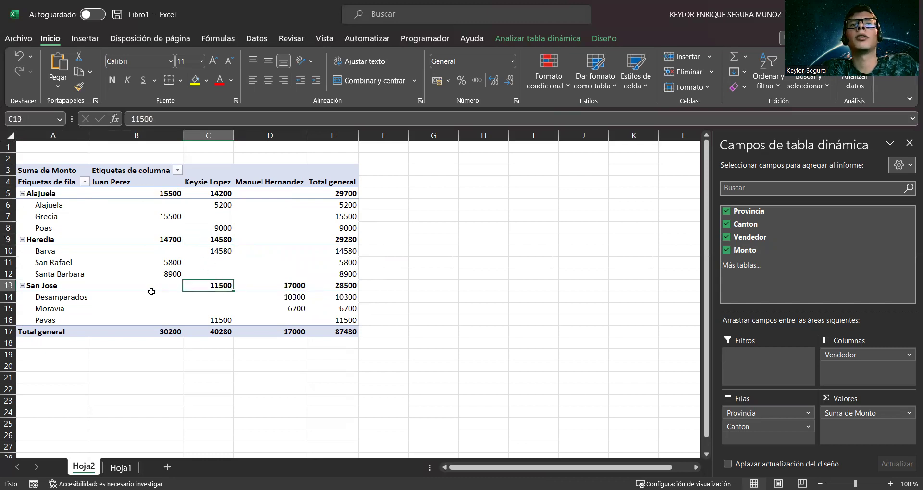
left_click(216, 320)
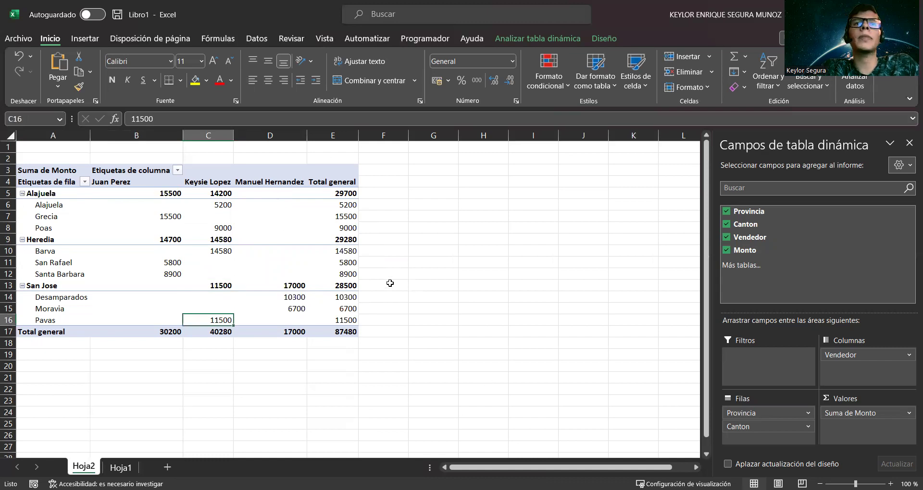
Examine the third seller's San Jose subtotal and the amounts for Desamparados and Moravia
left_click(289, 285)
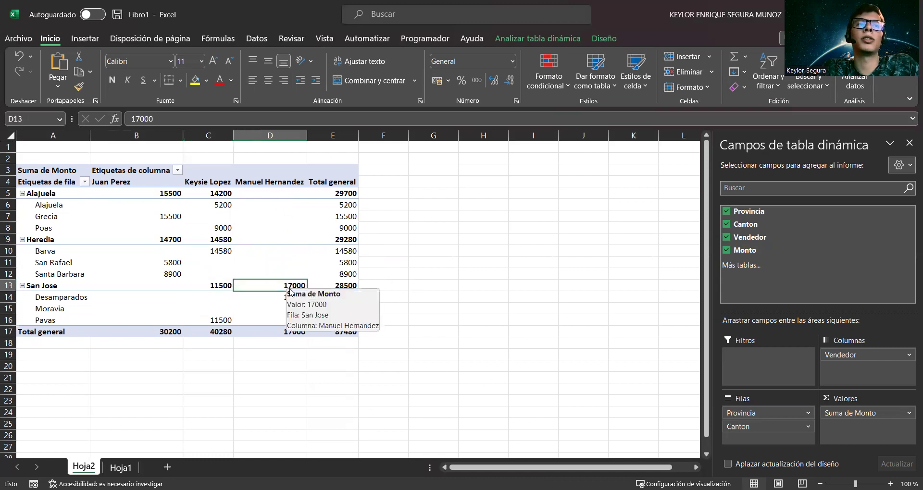
left_click(289, 300)
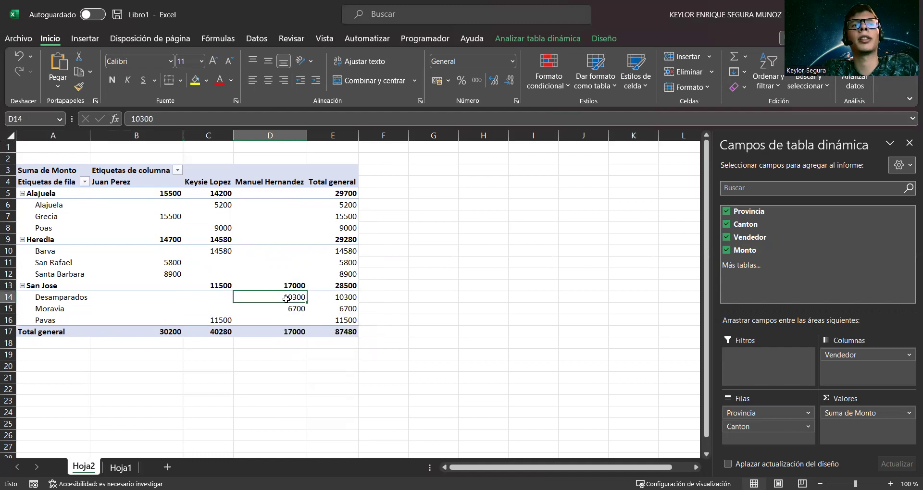
left_click(292, 309)
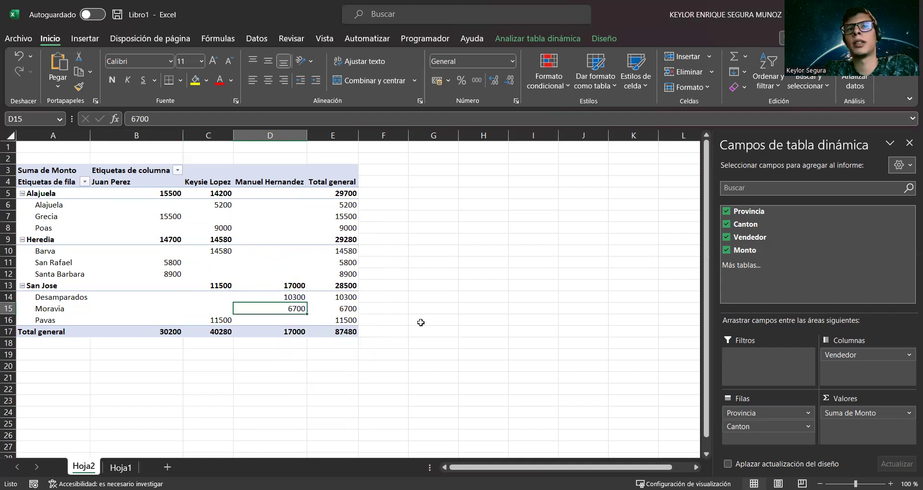
left_click(421, 342)
Review the Total general column and check the overall amounts for Alajuela, Heredia and San Jose
left_click_drag(342, 183, 352, 318)
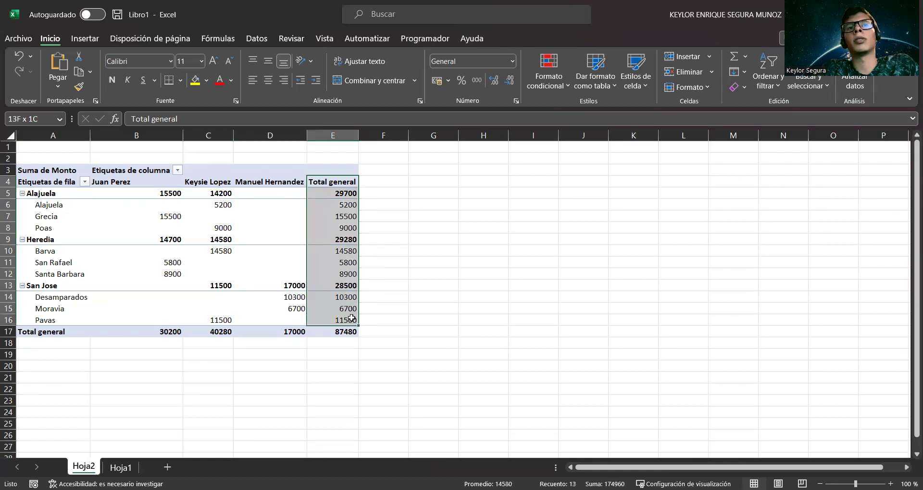
left_click(380, 265)
left_click(347, 194)
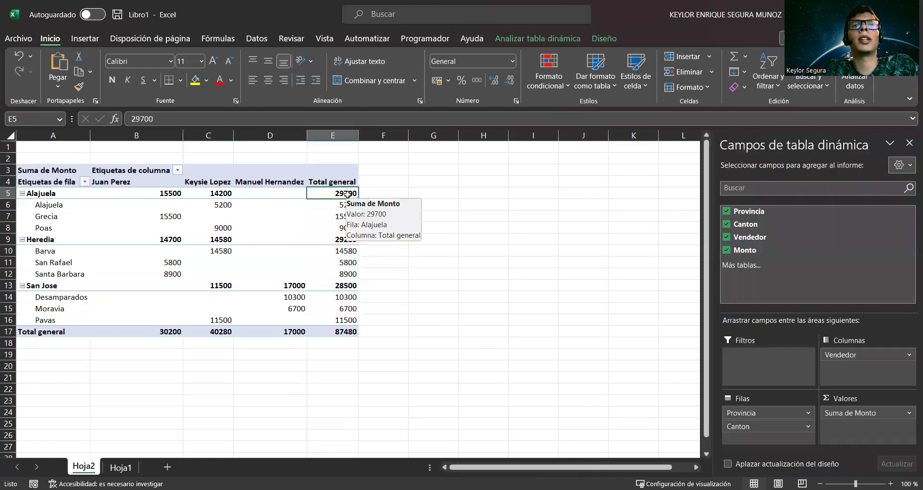
left_click(338, 241)
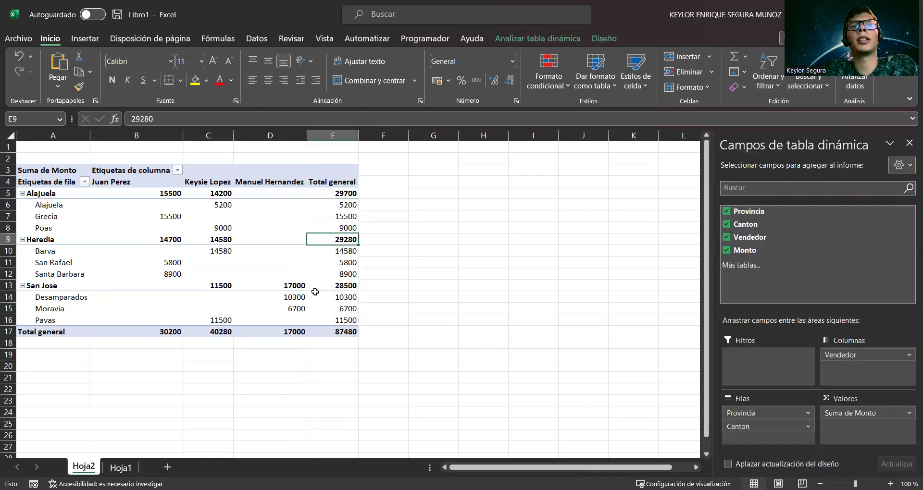
left_click(343, 285)
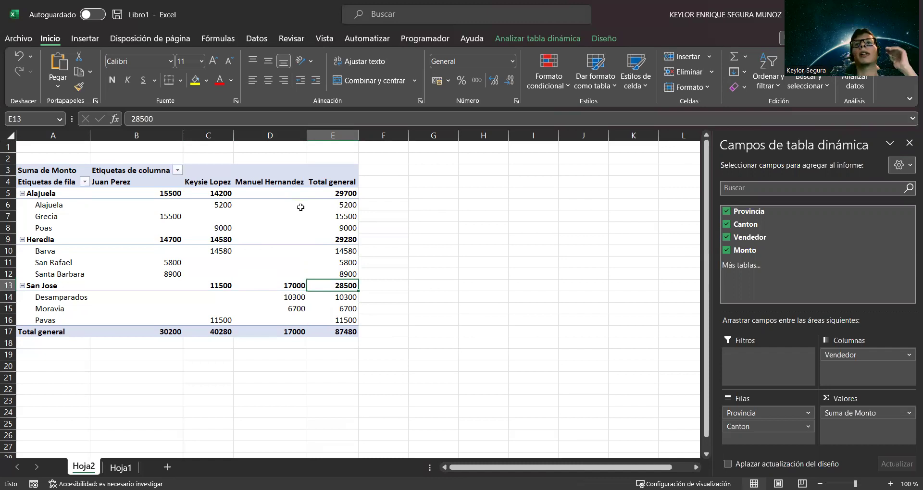
mouse_move(350, 238)
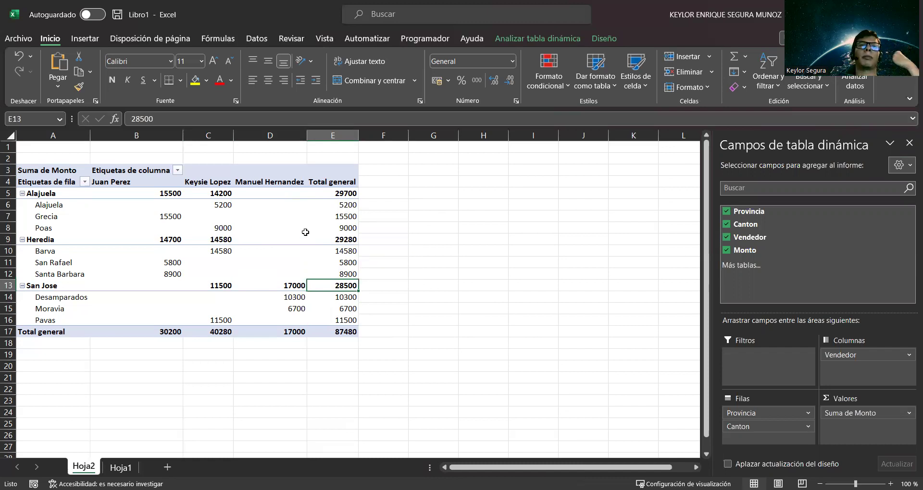
mouse_move(305, 232)
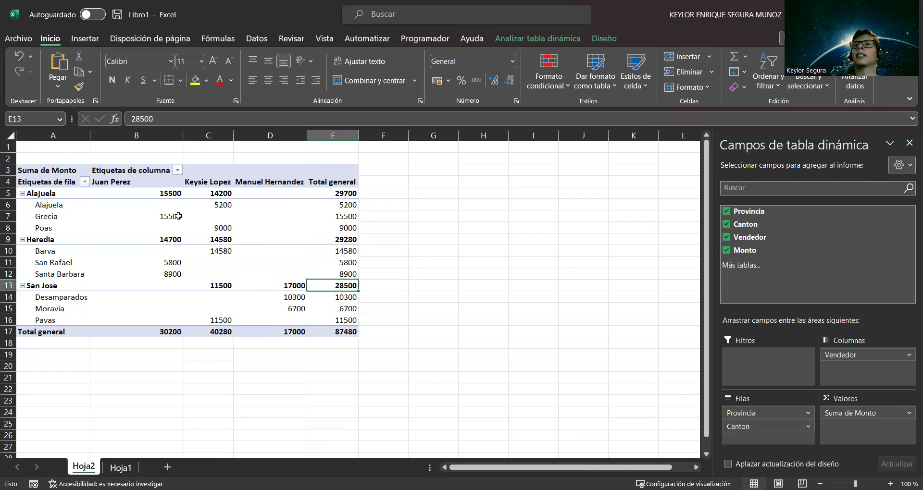
mouse_move(182, 216)
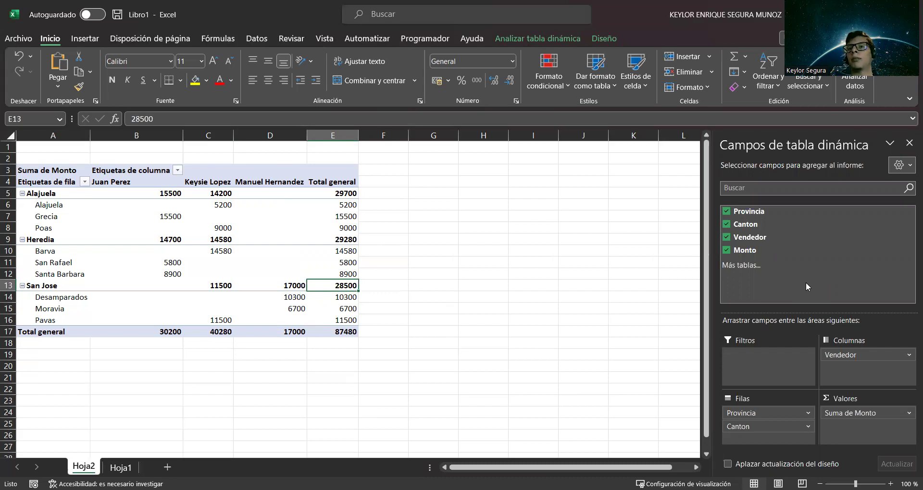
Move Provincia from the pivot table rows to the report filters and review the remaining canton rows and seller columns
left_click_drag(765, 413, 764, 366)
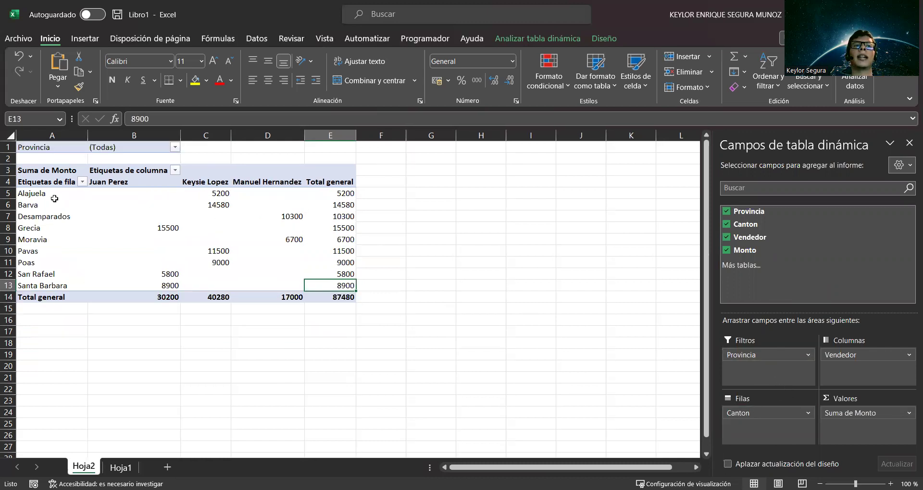
left_click_drag(52, 194, 318, 287)
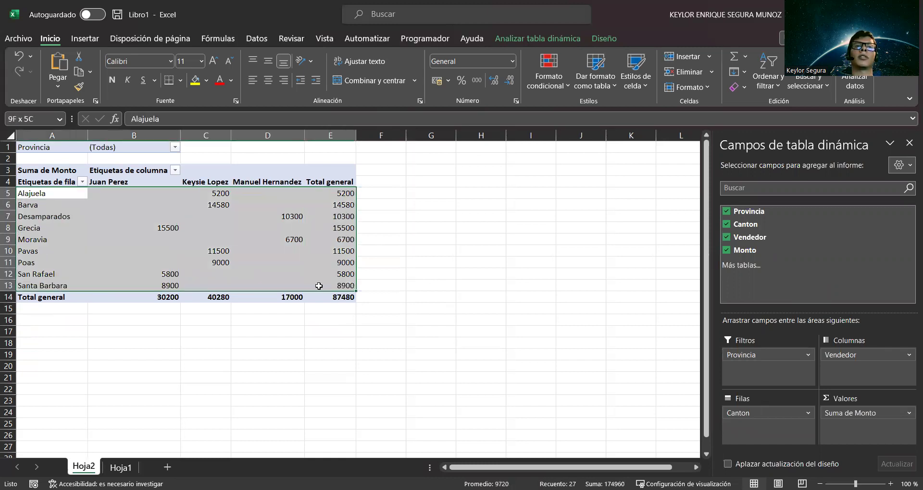
left_click(133, 182)
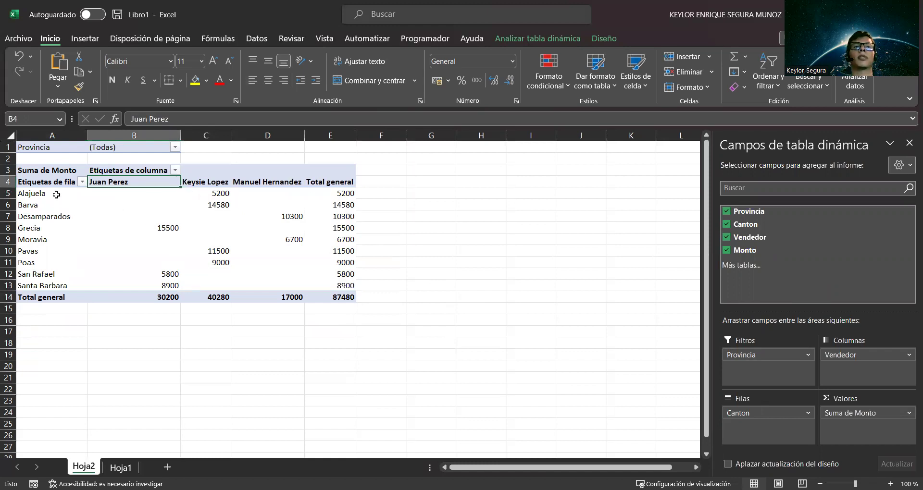
Filter the pivot table by Provincia to include only Alajuela
left_click(175, 148)
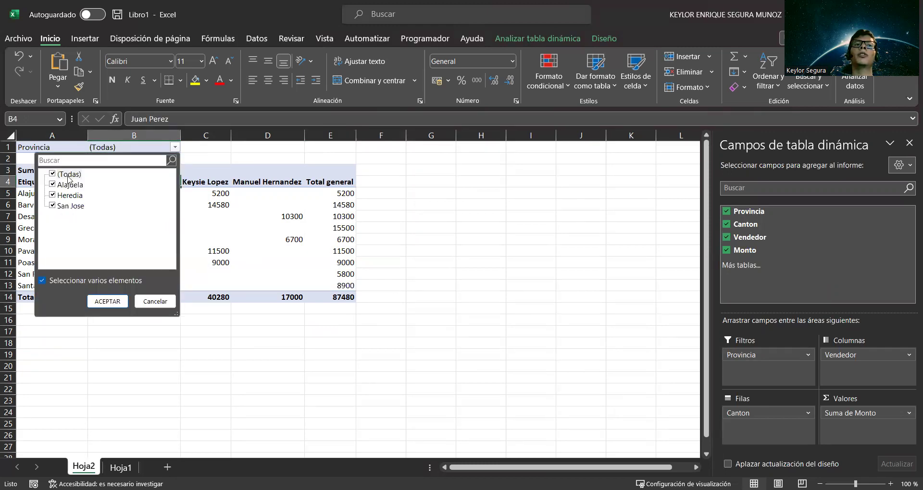
left_click(53, 174)
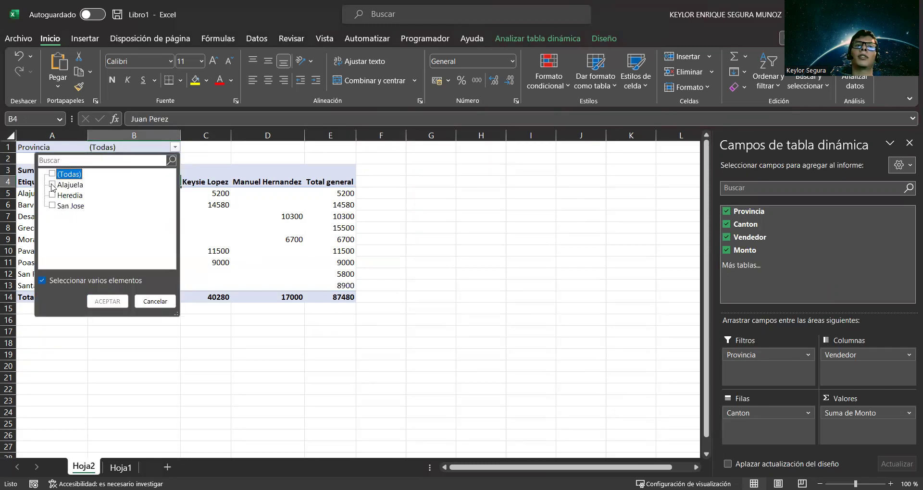
left_click(53, 184)
left_click(108, 302)
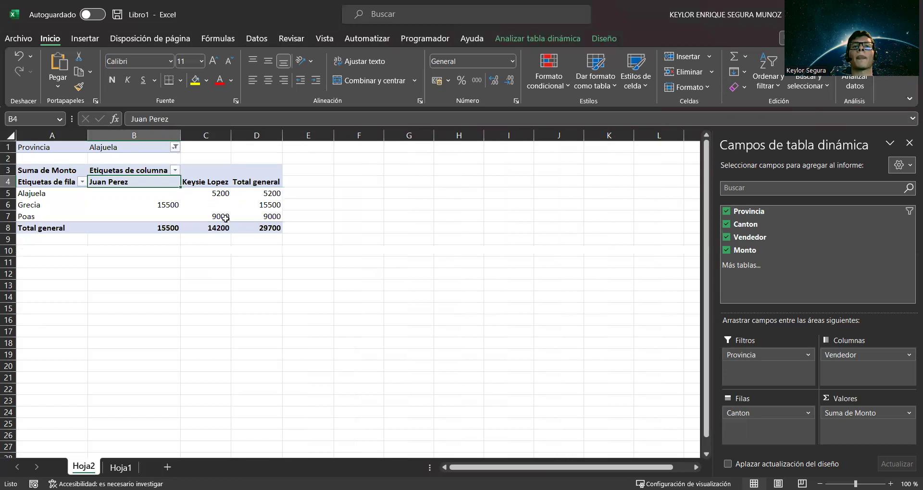
Examine the Alajuela cantons and the amounts each seller has in Alajuela, Grecia and Poas
left_click_drag(48, 193, 48, 217)
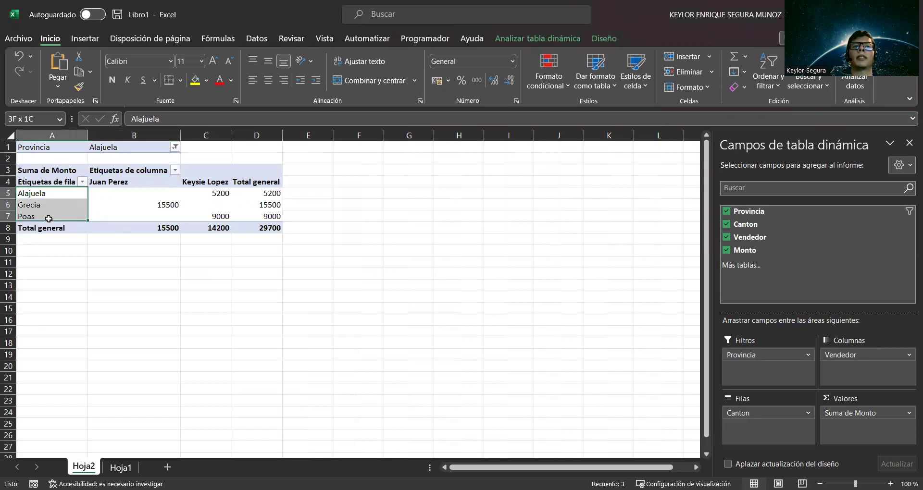
left_click(150, 192)
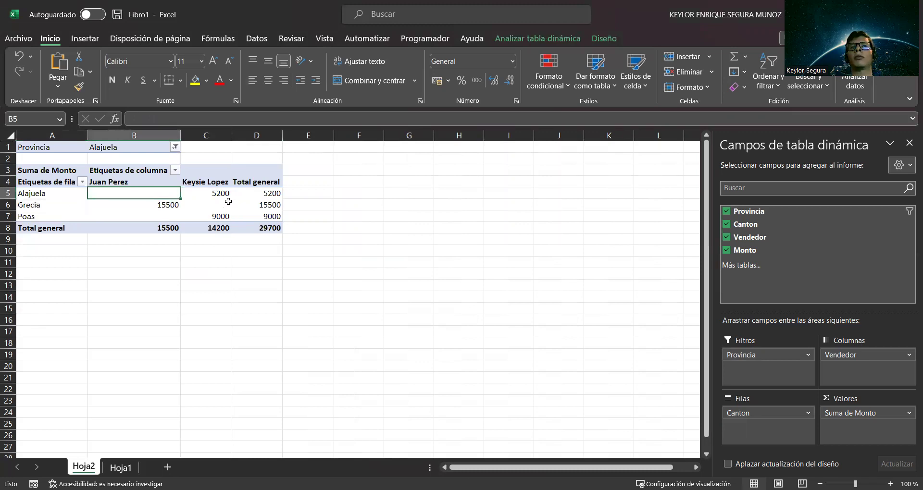
left_click(258, 134)
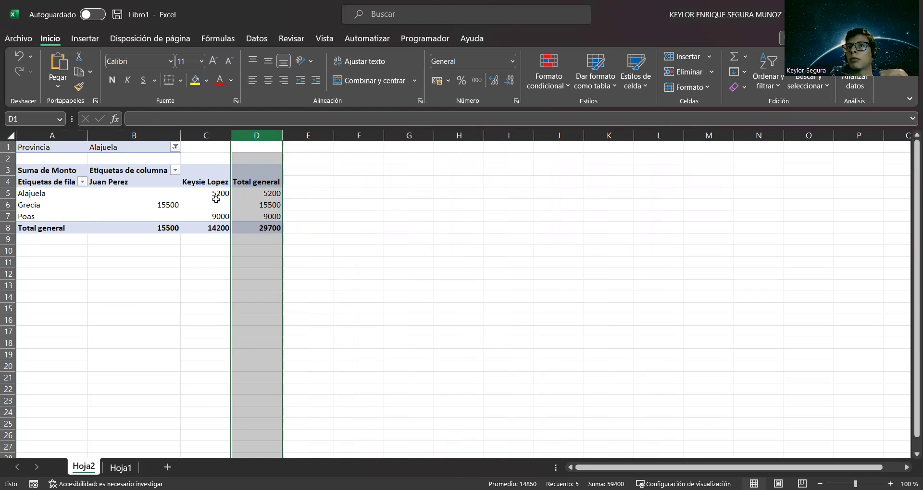
left_click(156, 201)
mouse_move(224, 217)
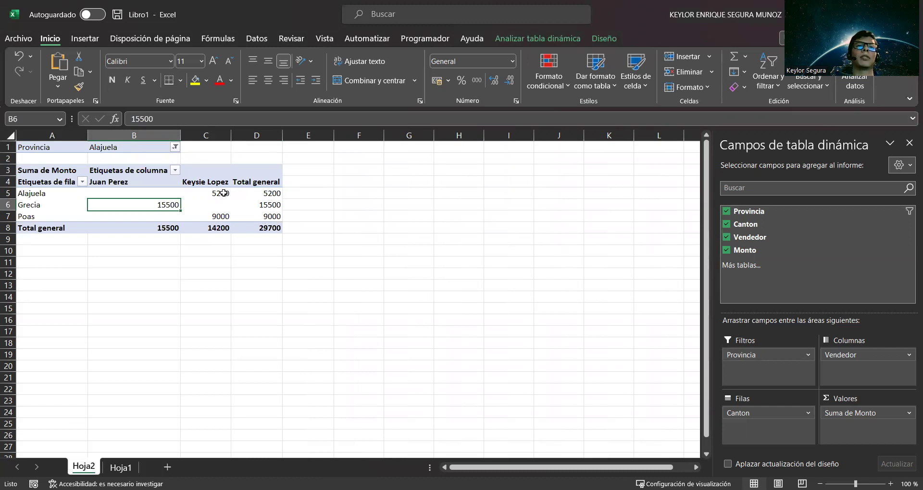
left_click(195, 190)
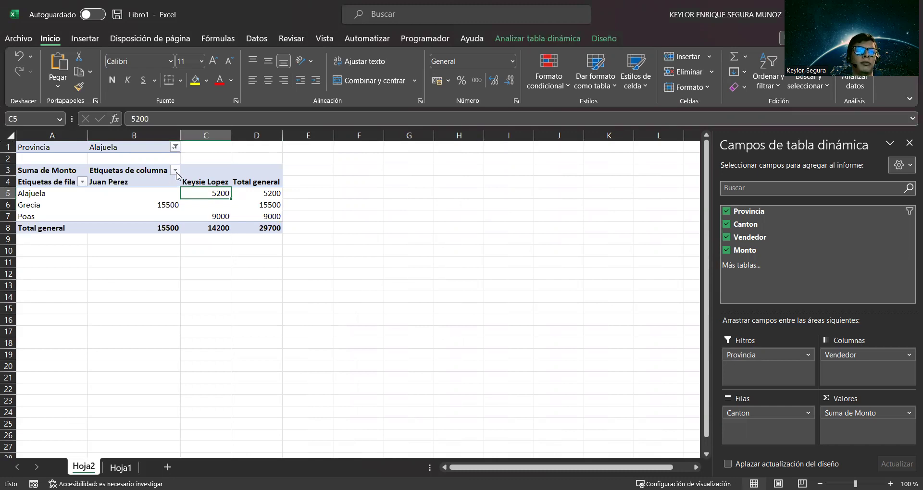
Reset the Provincia report filter to include all provinces
left_click(175, 147)
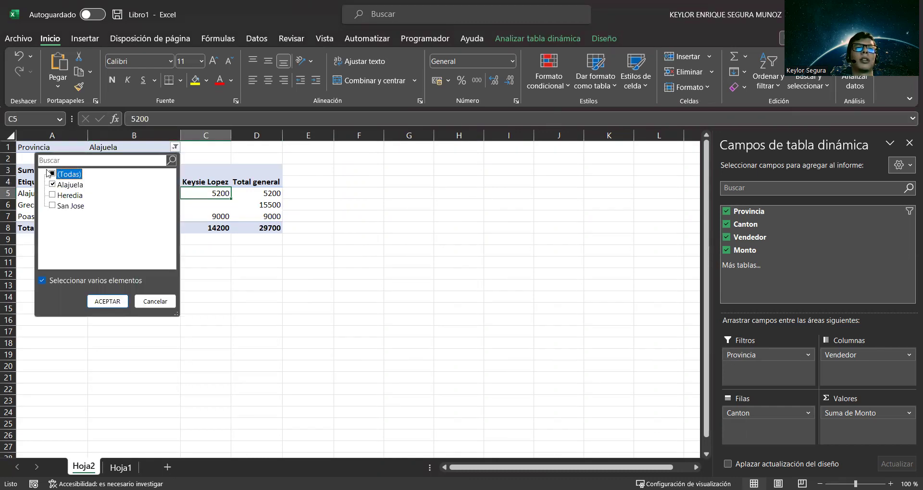
left_click(53, 176)
left_click(109, 301)
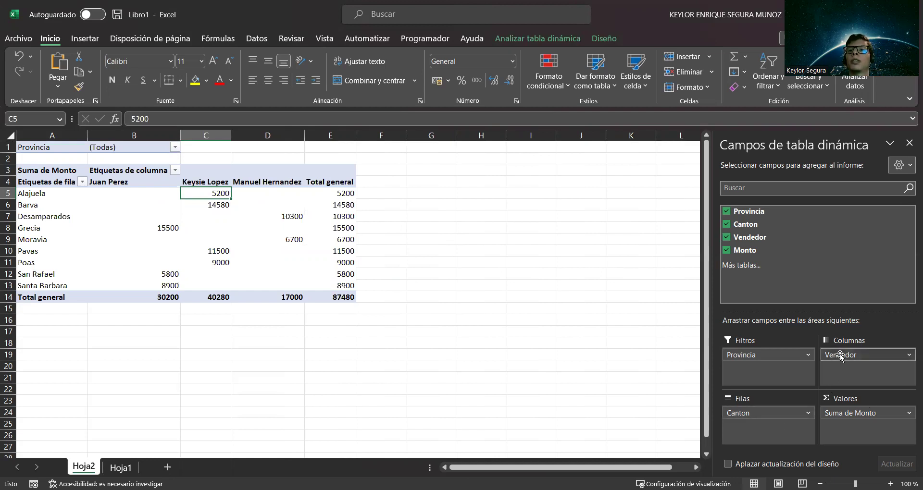
Swap Vendedor into the report filters and Provincia into the columns, and filter the pivot table to the first seller
left_click_drag(840, 357, 772, 412)
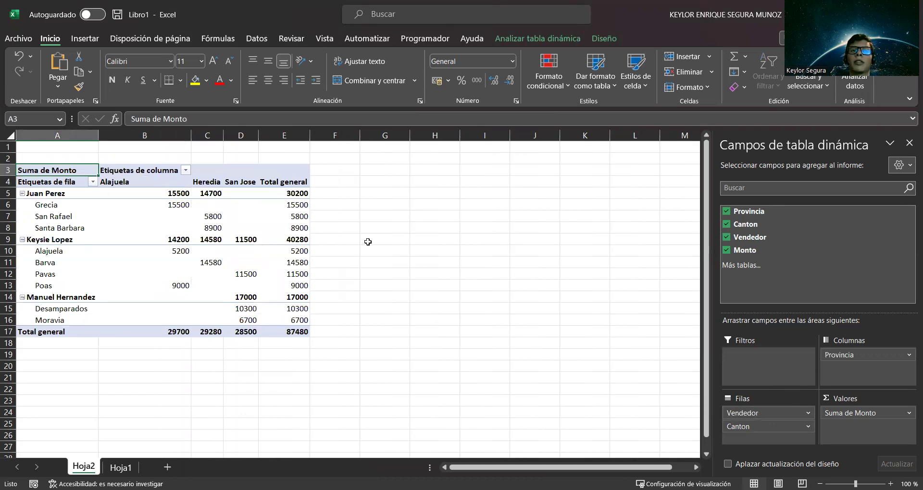
left_click_drag(782, 417, 778, 370)
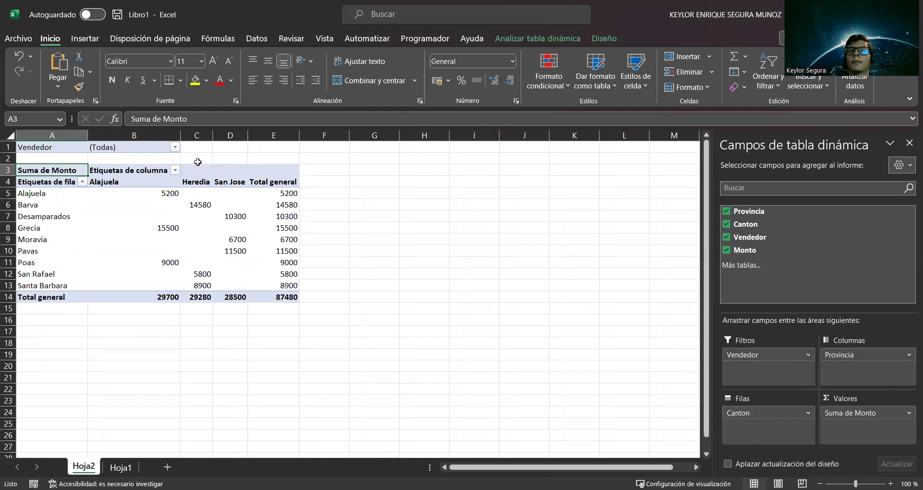
left_click(175, 148)
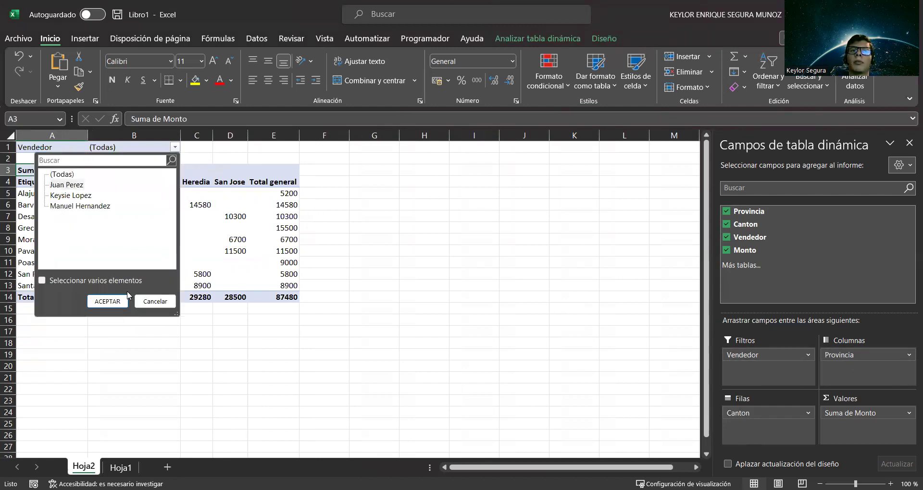
left_click(107, 302)
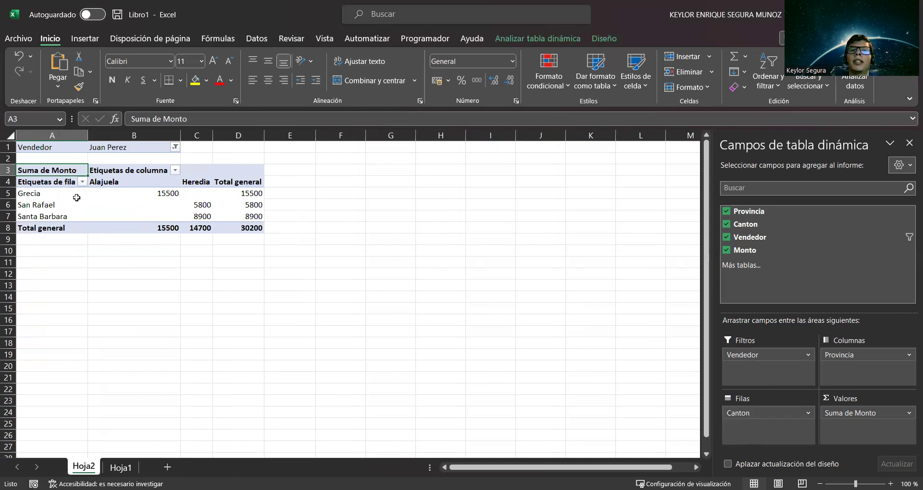
left_click(176, 147)
left_click(71, 196)
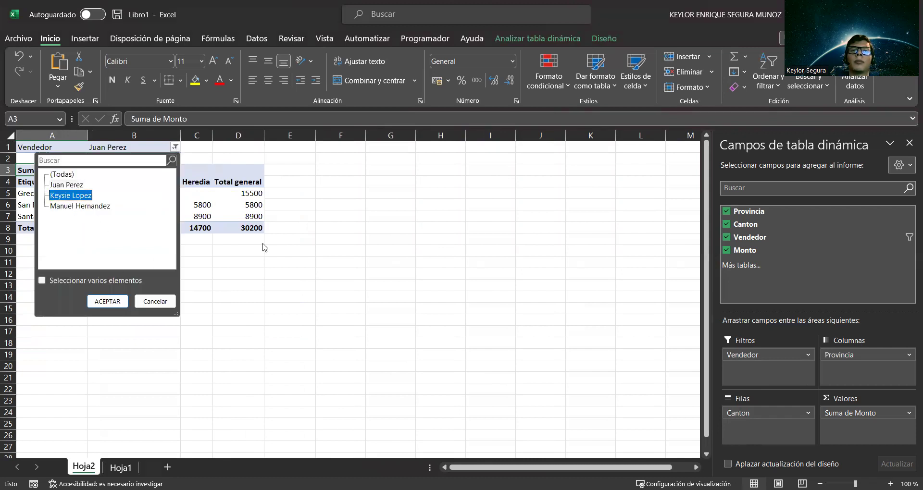
key("Escape")
Review the first seller's amounts by canton under Alajuela and Heredia, including the Total general column
left_click_drag(175, 182, 204, 221)
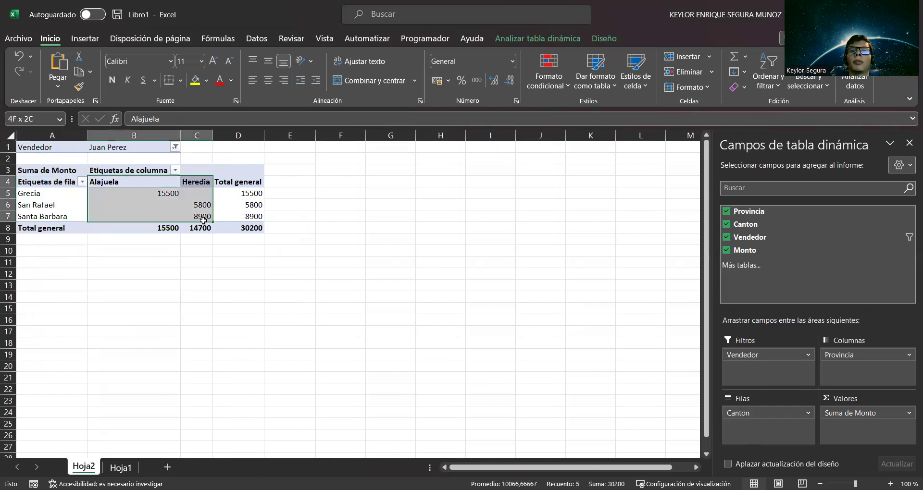
left_click(253, 214)
left_click(59, 193)
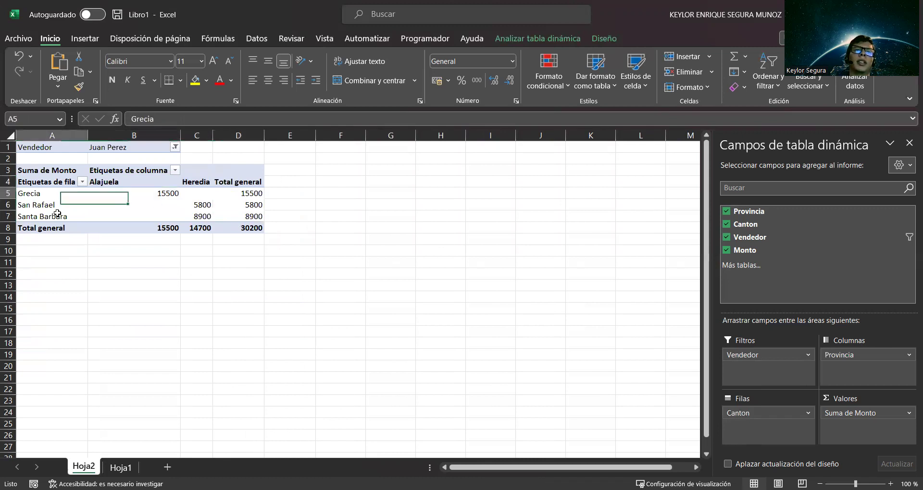
left_click(542, 310)
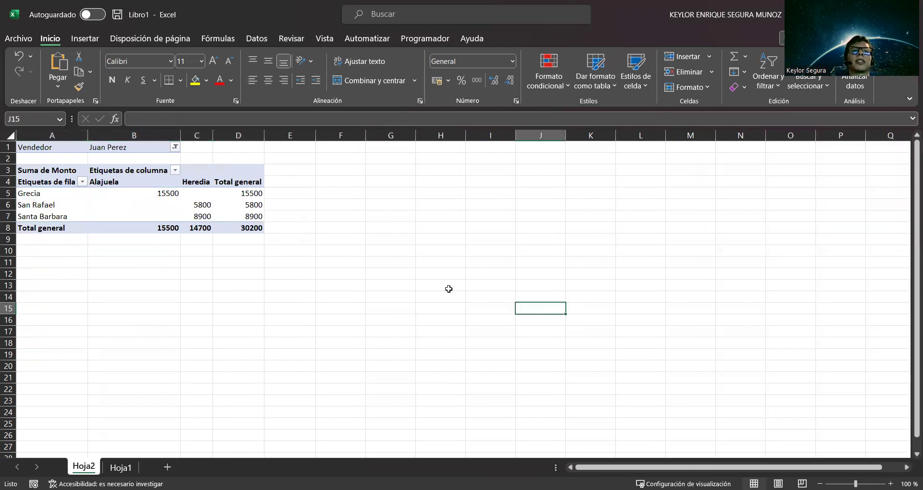
left_click(263, 174)
left_click(245, 207)
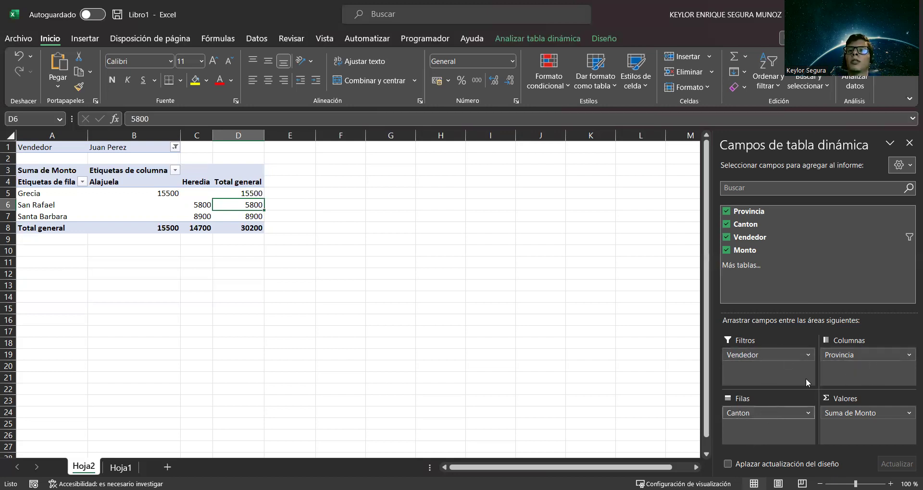
Move Provincia into the rows above Canton, check the nested amounts, and return Provincia to the columns
left_click_drag(843, 354, 775, 424)
left_click_drag(60, 182, 139, 230)
left_click(329, 302)
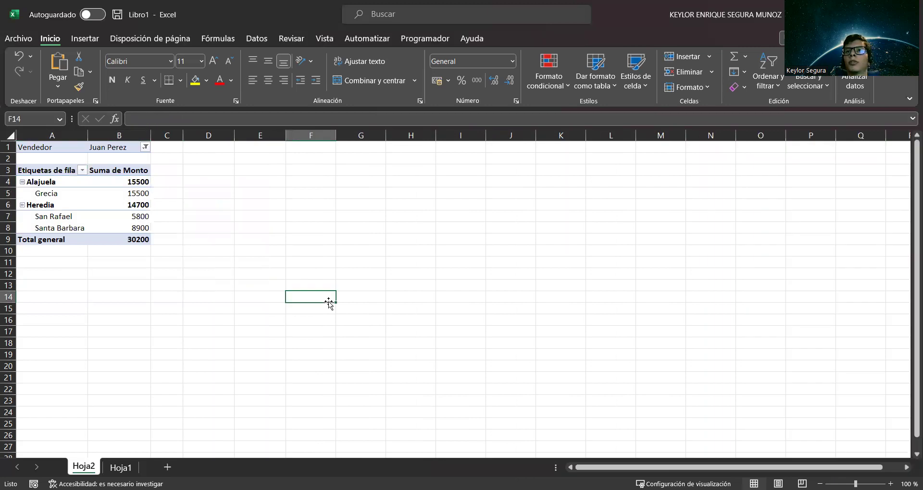
left_click(138, 229)
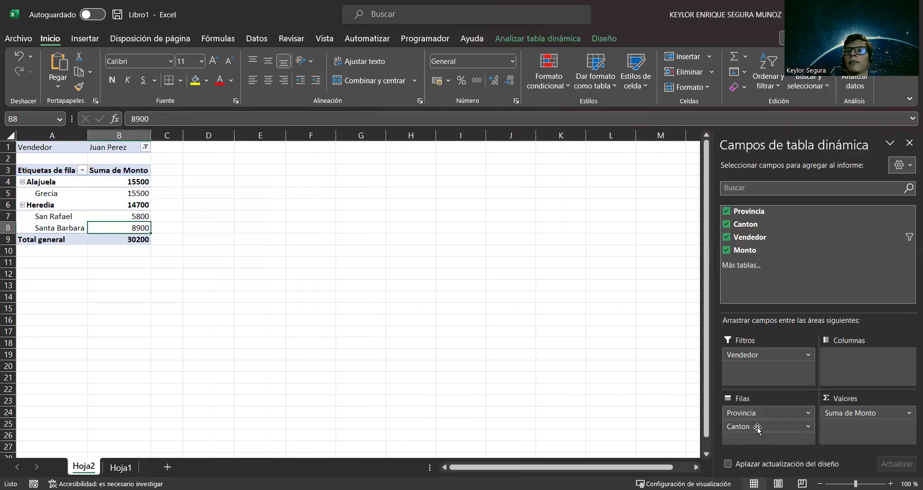
left_click_drag(779, 412, 823, 371)
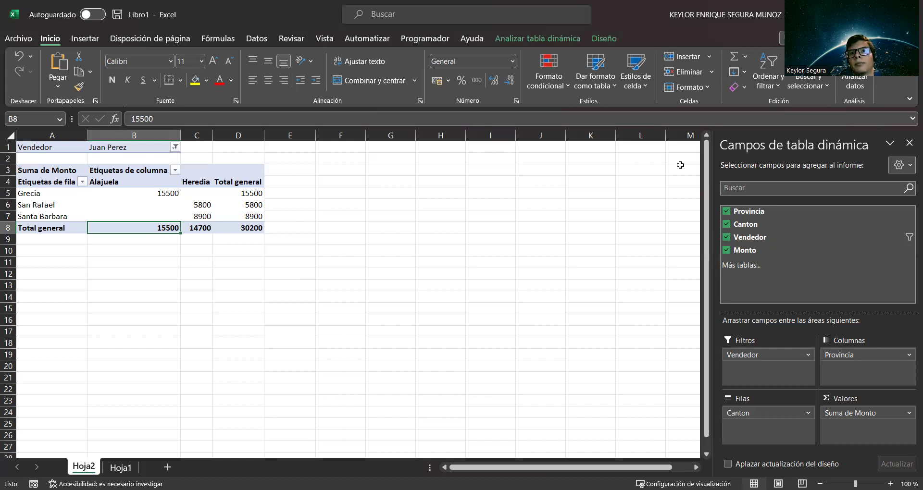
Check the canton and province intersections for Grecia and Santa Barbara, including the empty cells
left_click(249, 214)
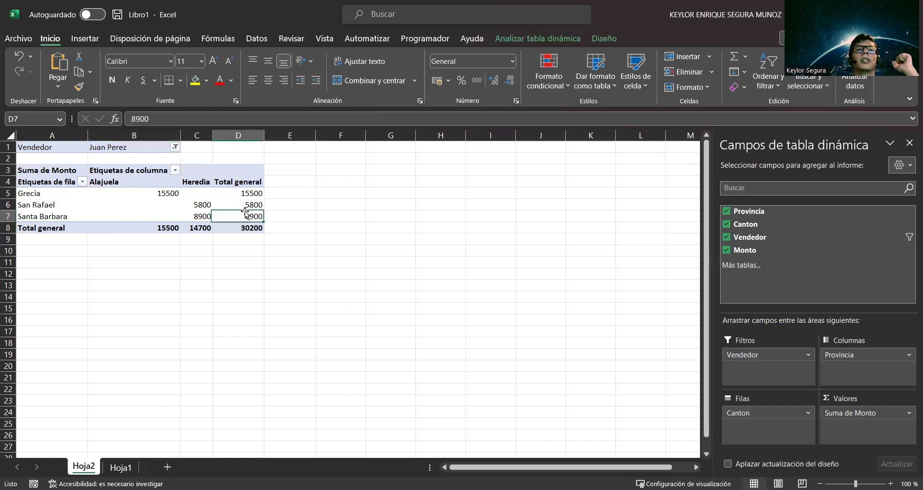
left_click(189, 193)
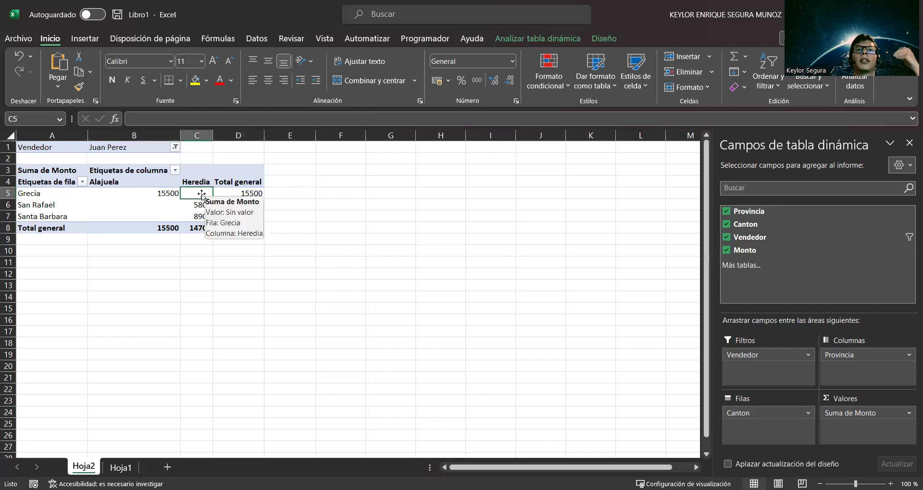
left_click(167, 213)
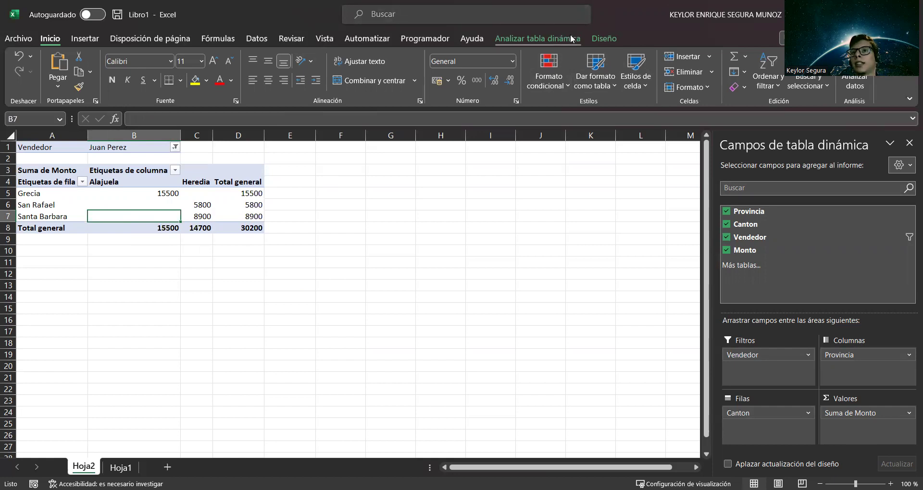
Turn off the pivot table's subtotals and turn them back on at the top of each group
left_click(603, 37)
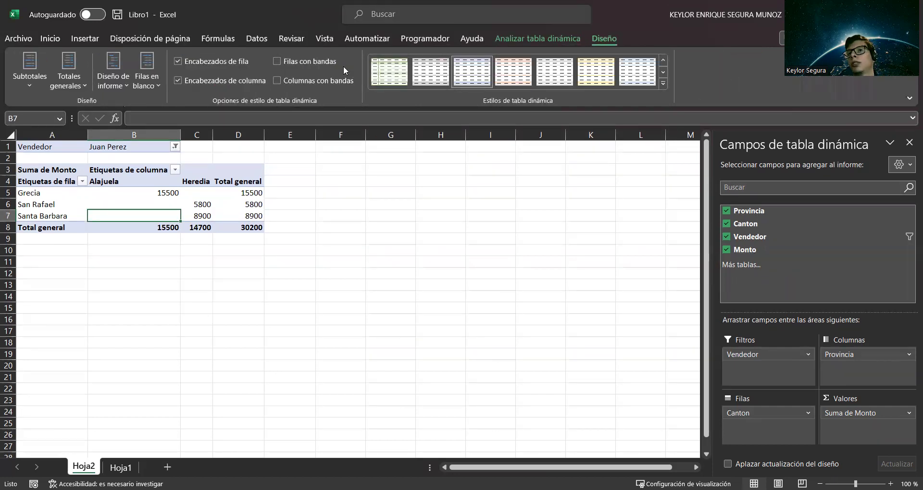
left_click(163, 190)
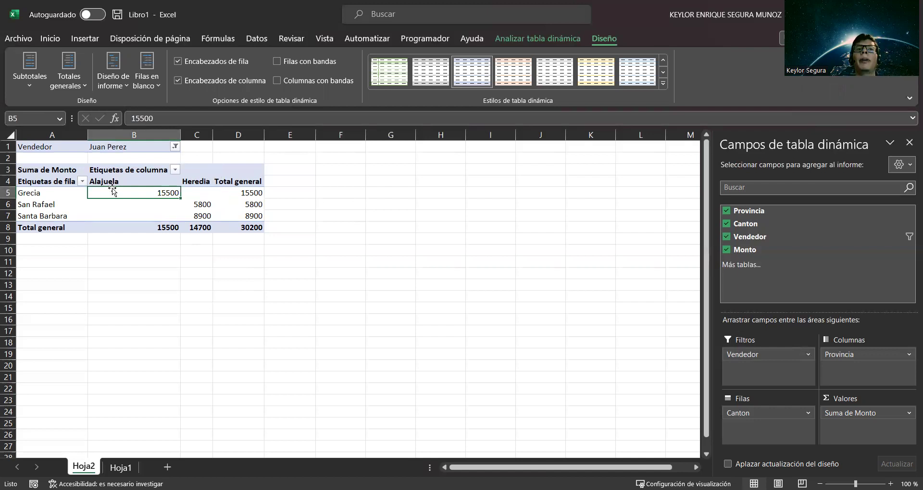
left_click(38, 82)
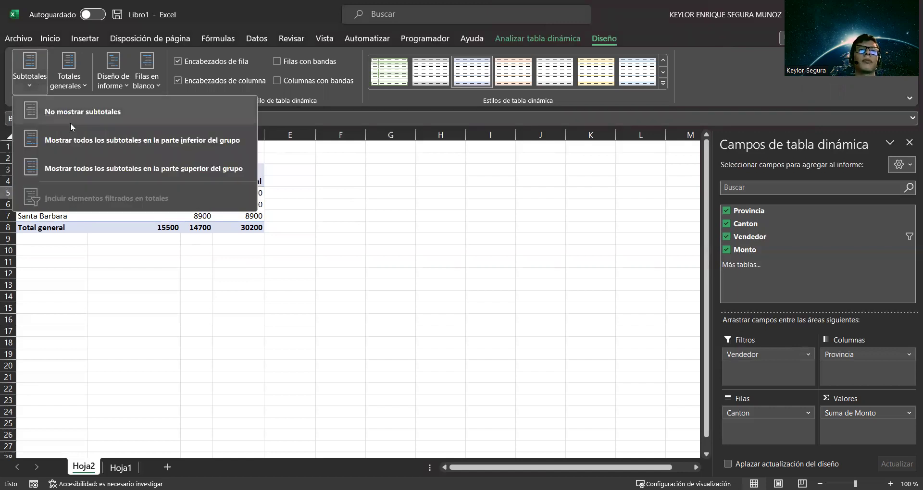
left_click(77, 113)
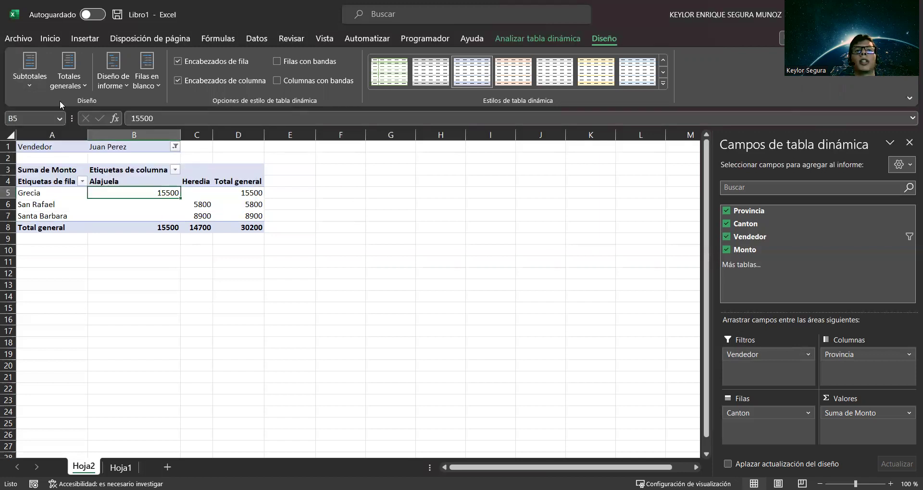
left_click(37, 85)
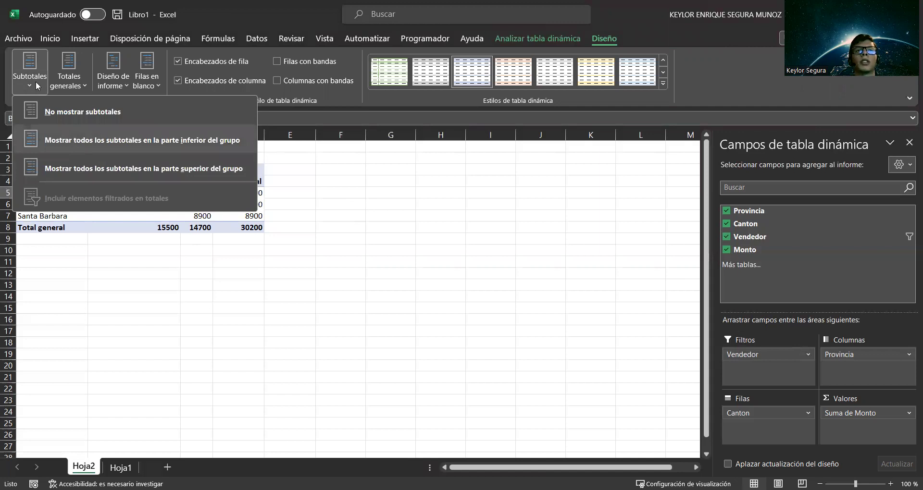
left_click(129, 165)
Move Provincia into the rows above Canton and show all subtotals at the bottom of each group
left_click_drag(853, 356, 798, 412)
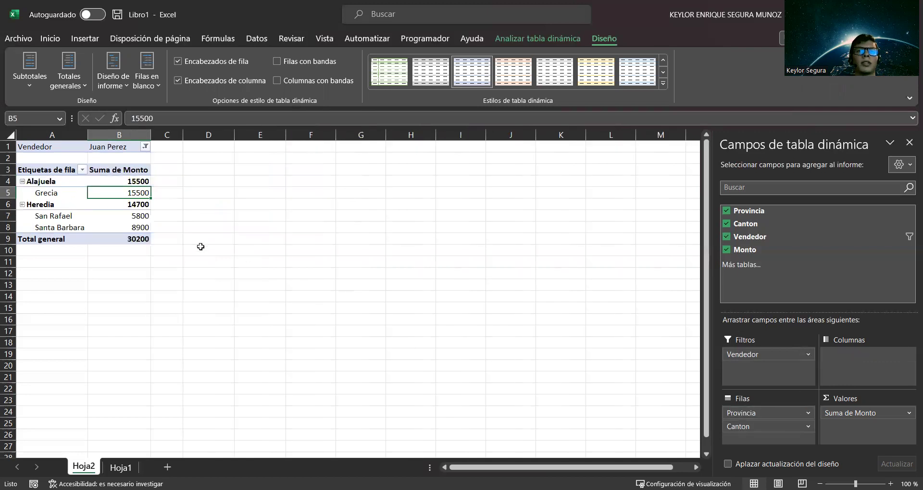
left_click(47, 82)
left_click(81, 137)
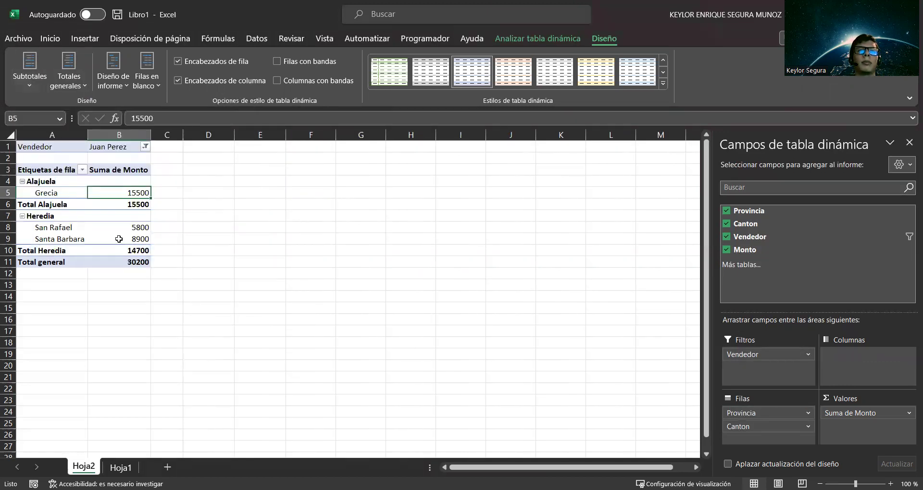
left_click(51, 208)
left_click(122, 250)
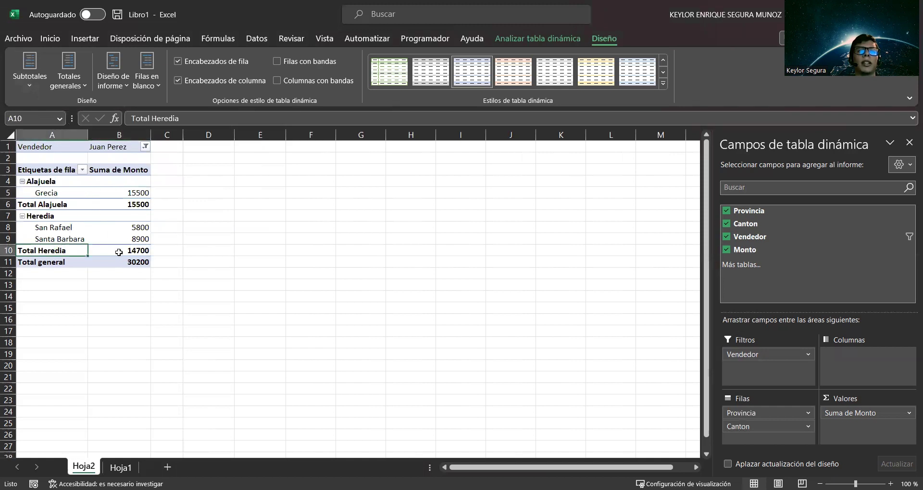
Switch the province subtotals to the top of each group, and hide all subtotals after checking the Alajuela row
left_click(36, 92)
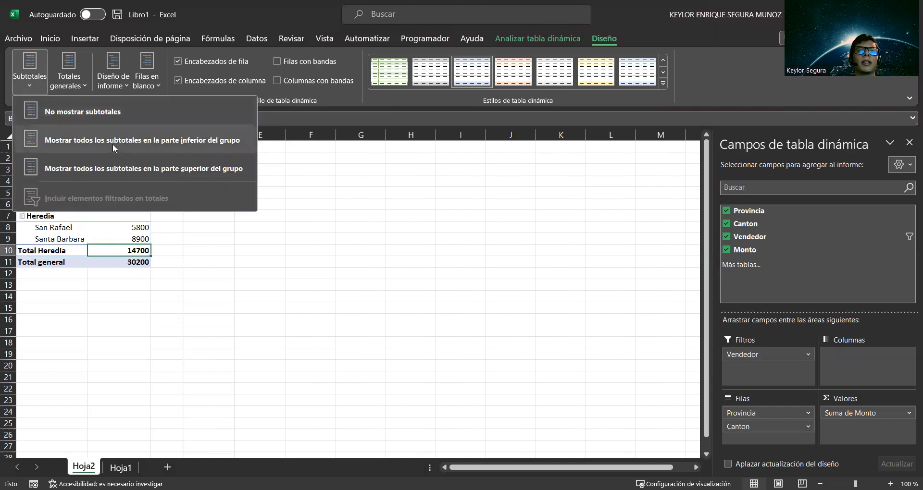
left_click(66, 180)
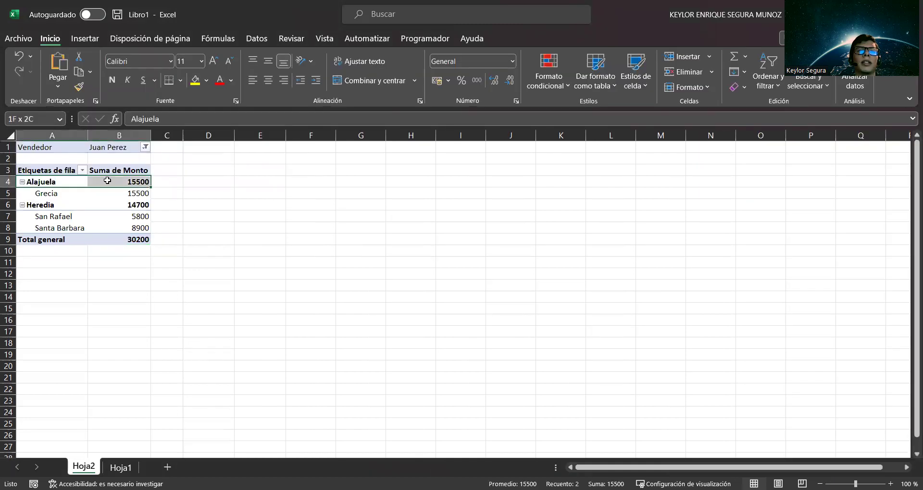
left_click(40, 85)
left_click(79, 122)
left_click(136, 215)
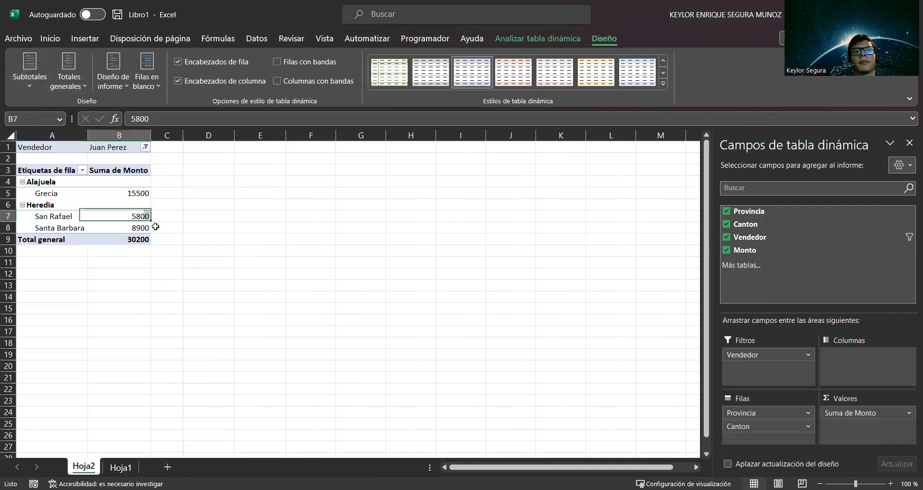
Display all subtotals at the bottom of the Alajuela and Heredia groups
left_click(36, 86)
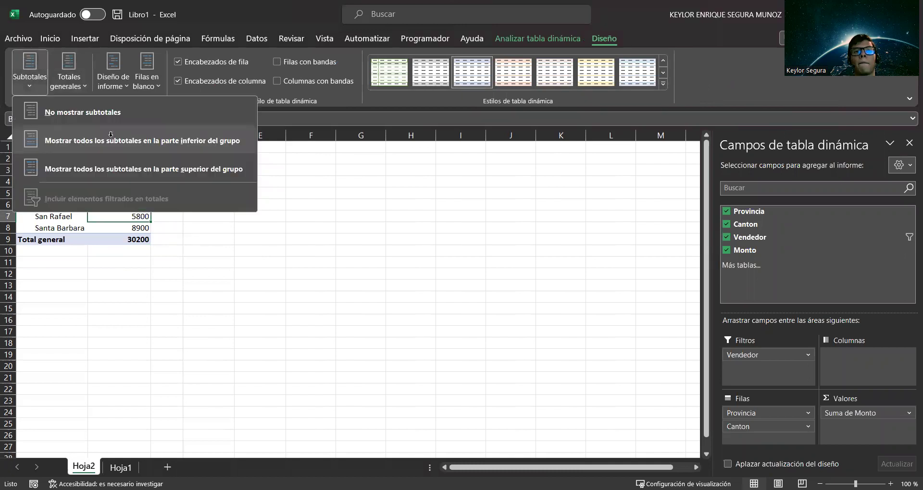
left_click(111, 137)
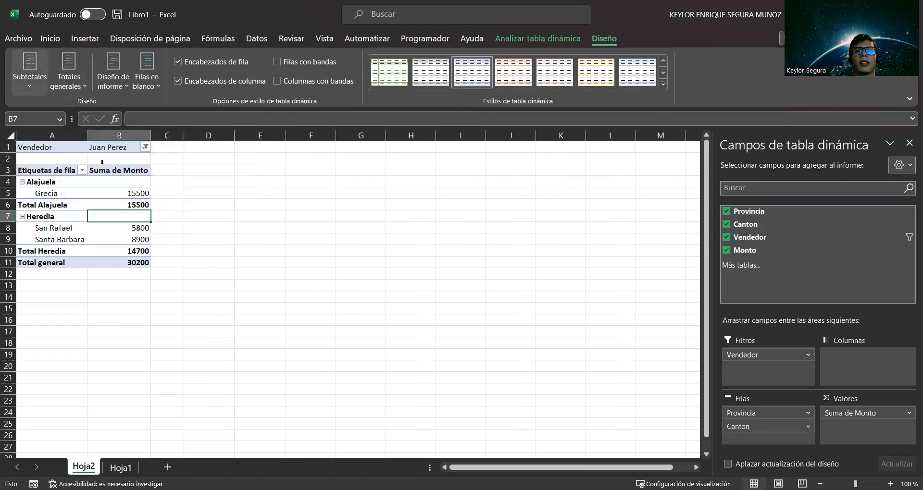
Turn off the pivot table's grand totals for rows and columns and turn them back on
left_click(79, 85)
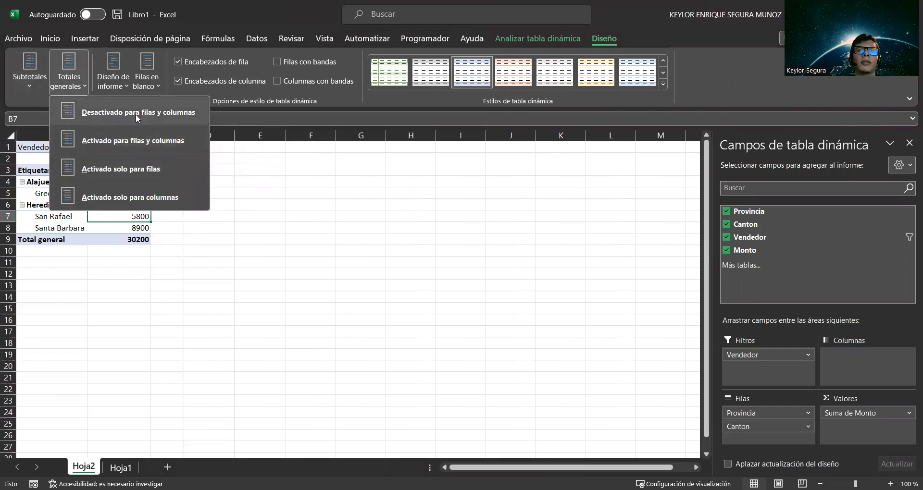
left_click(121, 114)
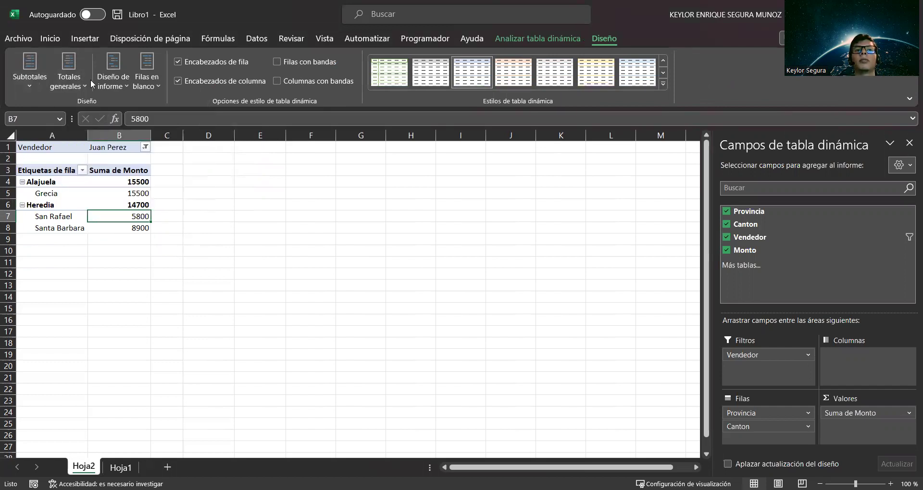
left_click(83, 84)
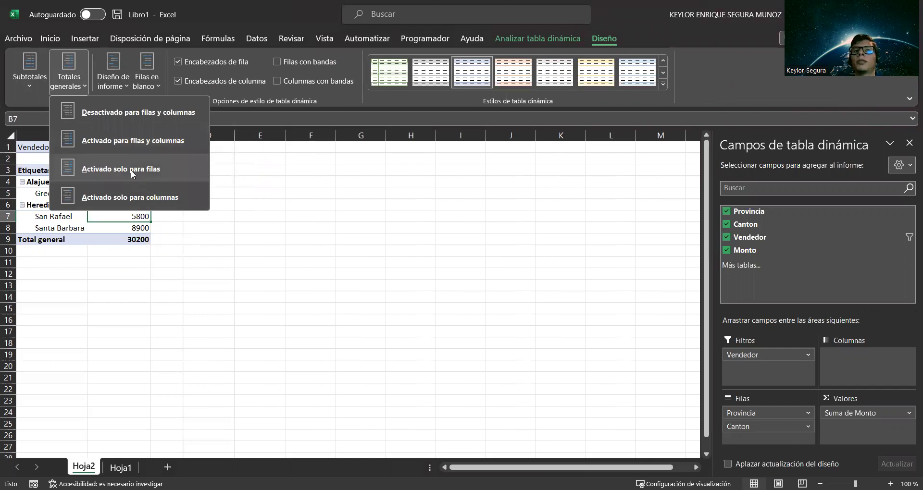
left_click(297, 261)
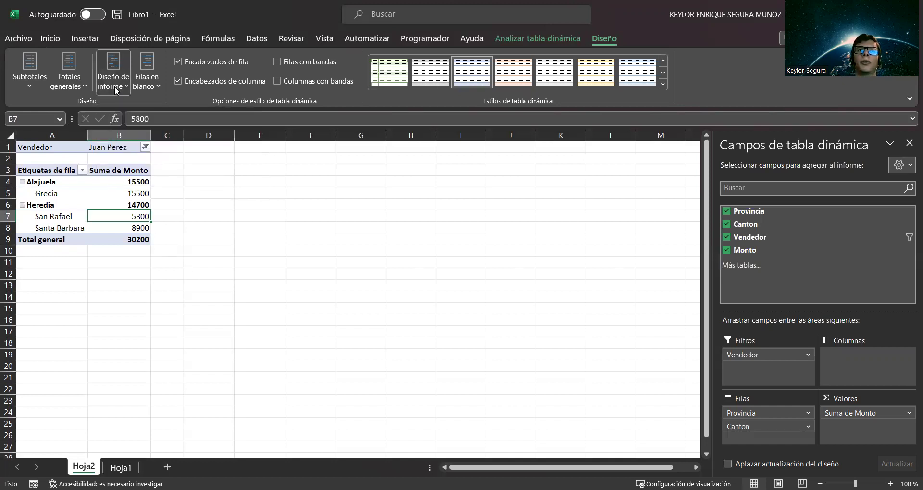
Show the pivot table report in outline form and compare the separate Provincia and Canton columns with the row fields
left_click(116, 90)
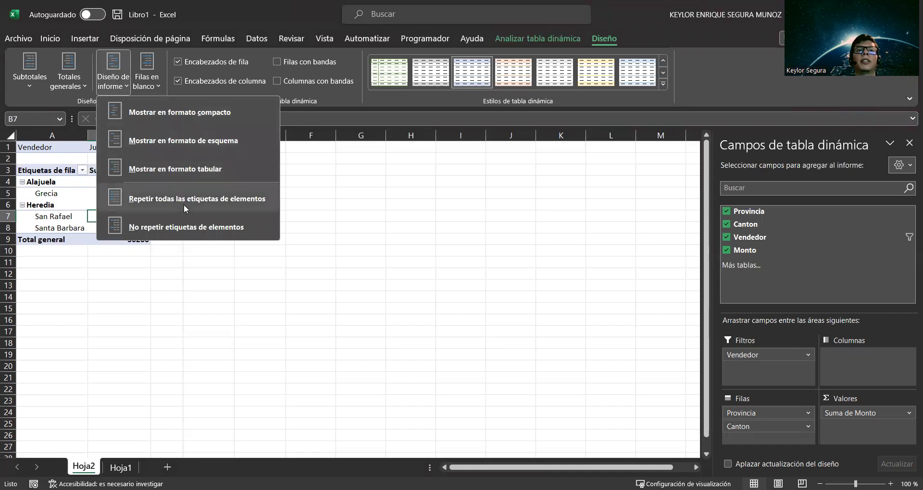
left_click(187, 113)
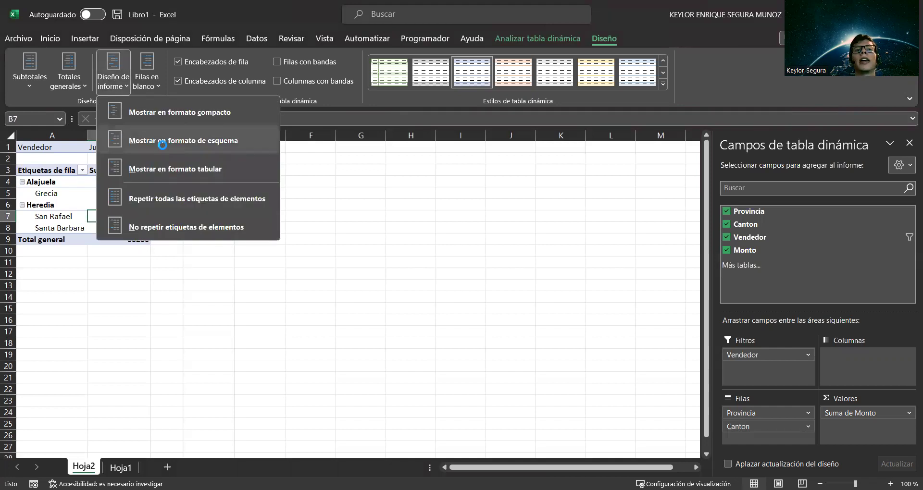
left_click(161, 141)
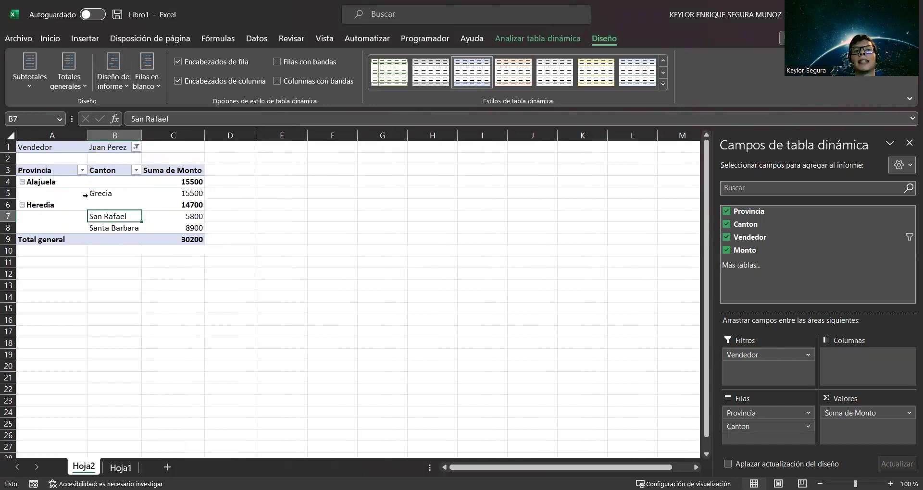
left_click(65, 135)
left_click_drag(72, 182, 133, 228)
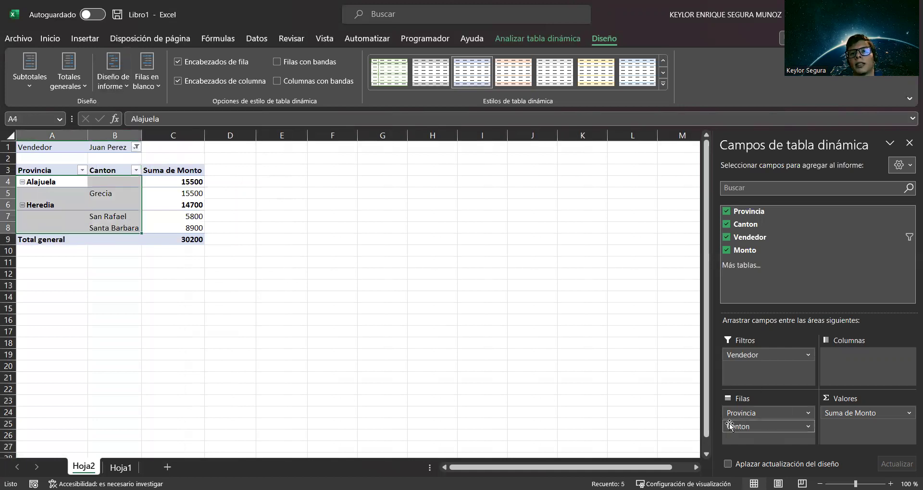
left_click(37, 131)
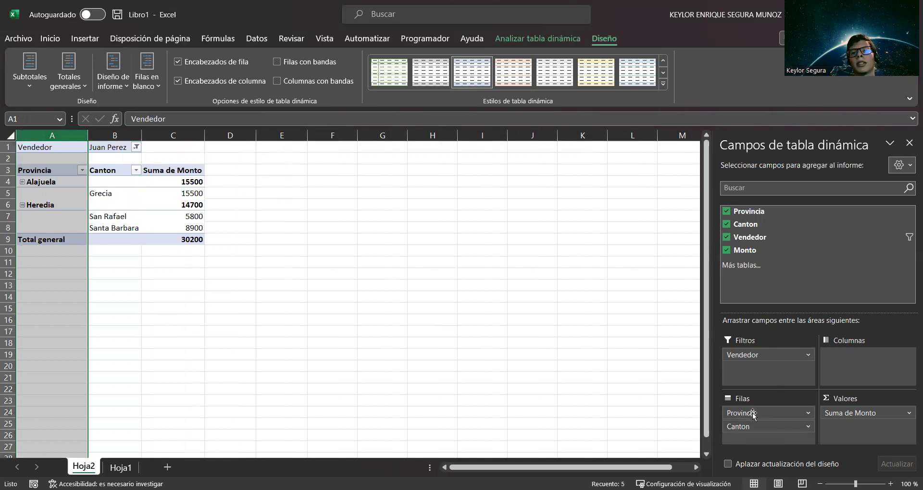
left_click(137, 135)
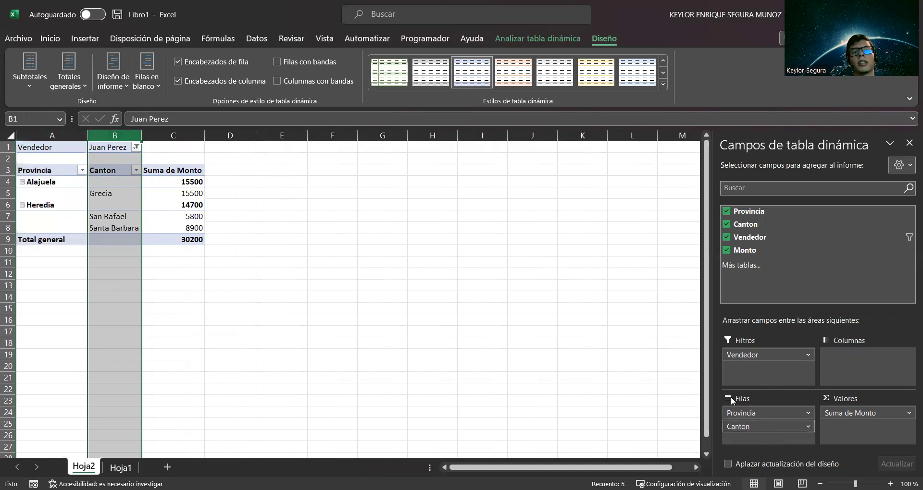
Show the pivot table report in tabular form
left_click(110, 217)
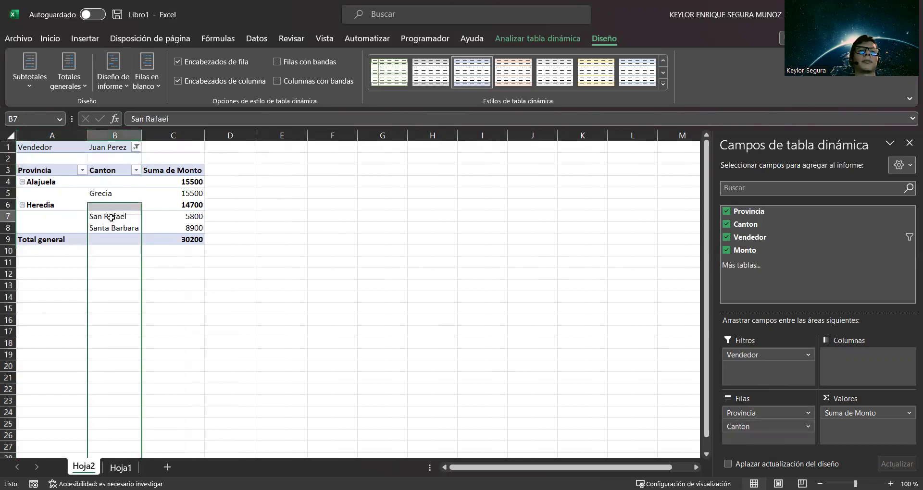
left_click(116, 80)
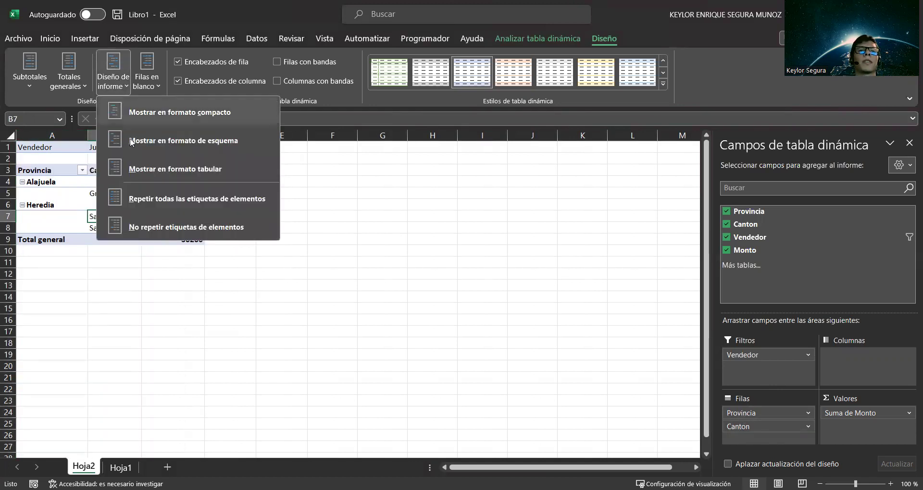
left_click(176, 169)
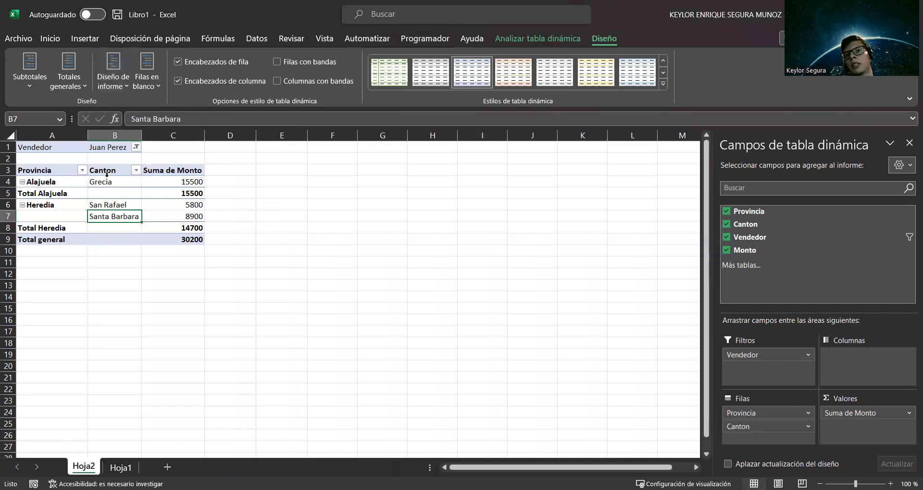
Repeat all item labels in the pivot table, check the Heredia rows, and undo the label repetition
left_click(118, 66)
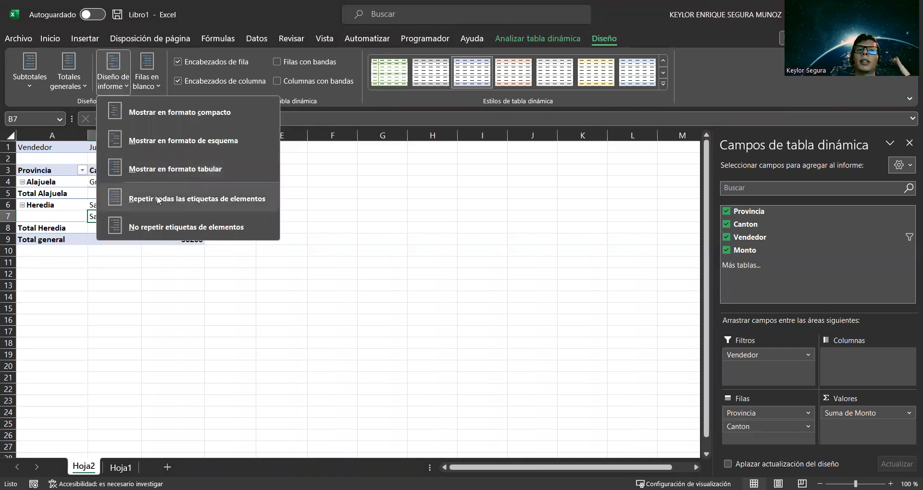
left_click(159, 199)
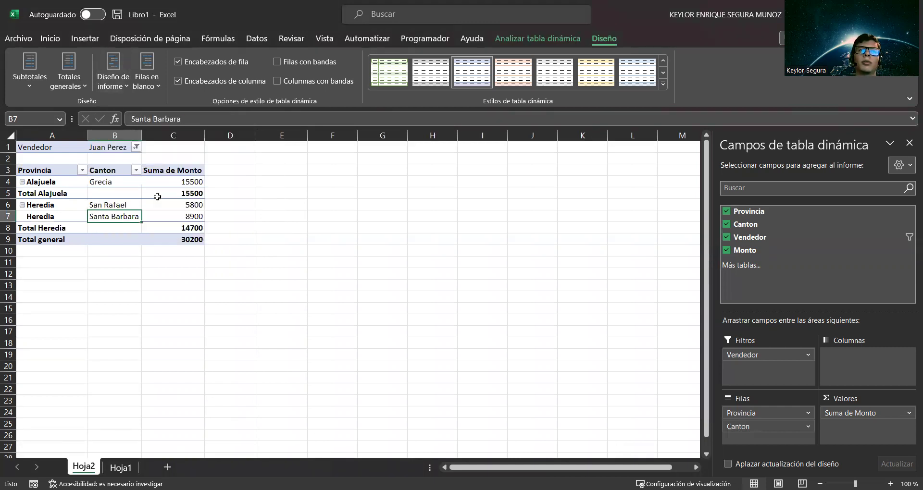
left_click_drag(70, 214, 100, 206)
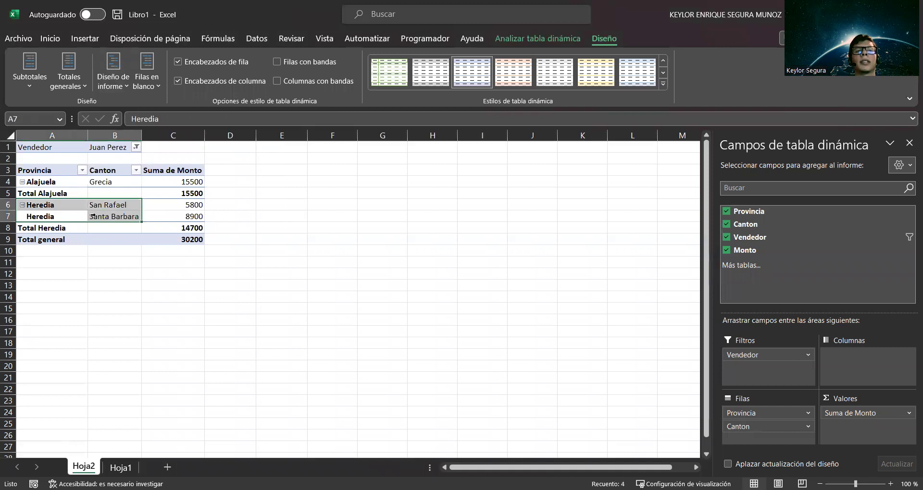
left_click(60, 207)
left_click(62, 214)
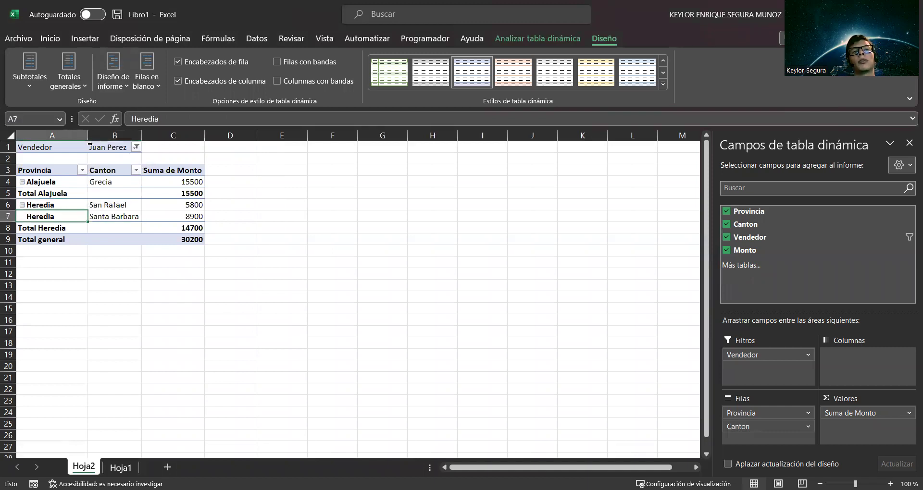
key("ctrl+z")
left_click(61, 205)
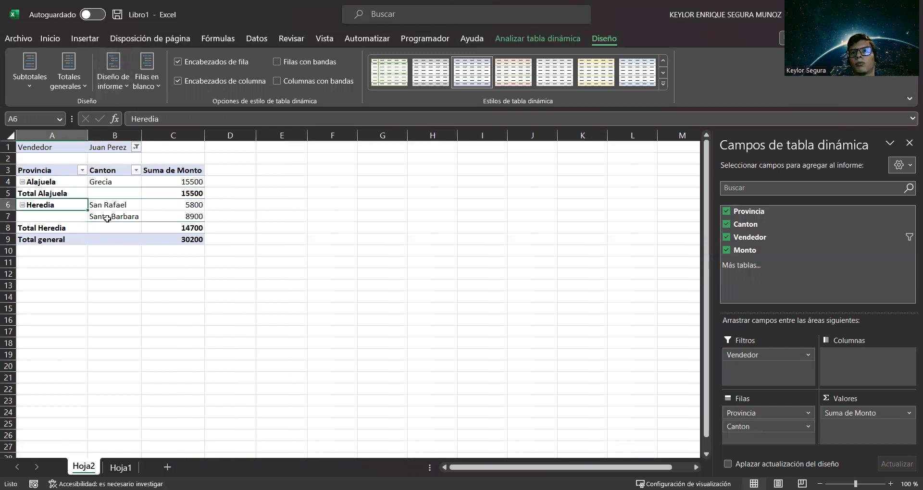
Insert a blank line after each item in the pivot table and remove the blank lines again
left_click(146, 83)
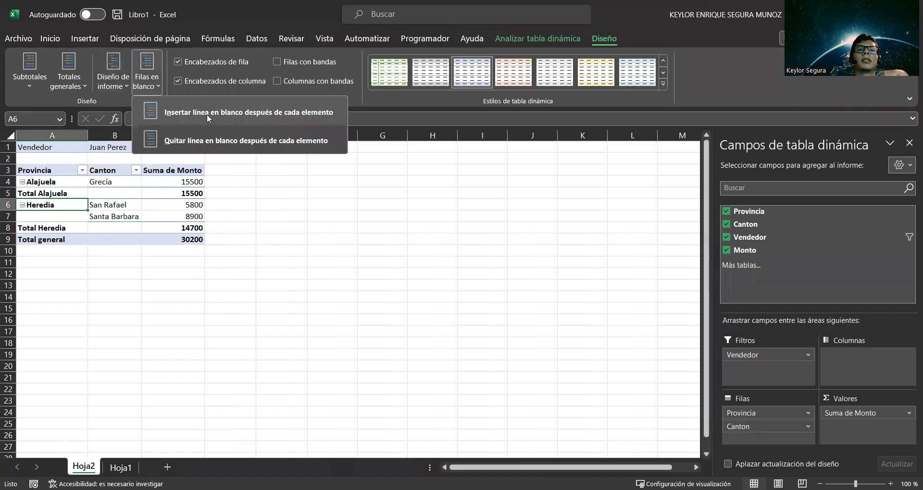
left_click(187, 120)
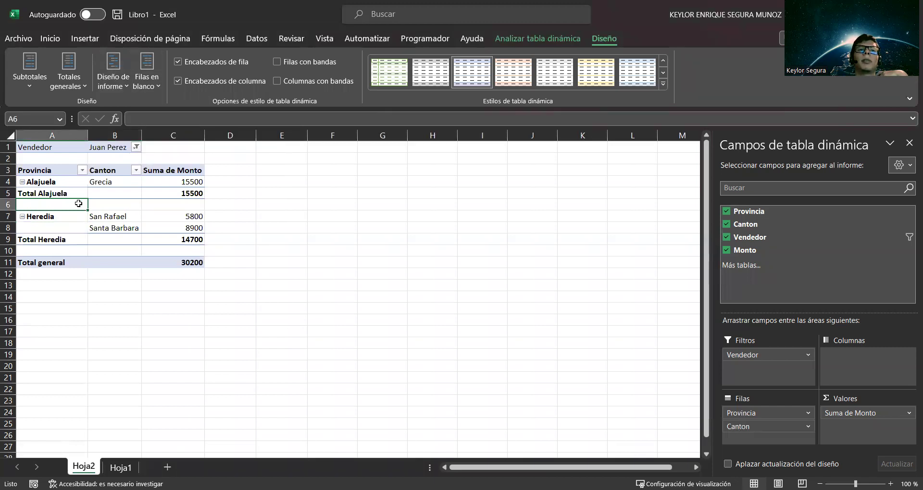
left_click_drag(77, 204, 201, 203)
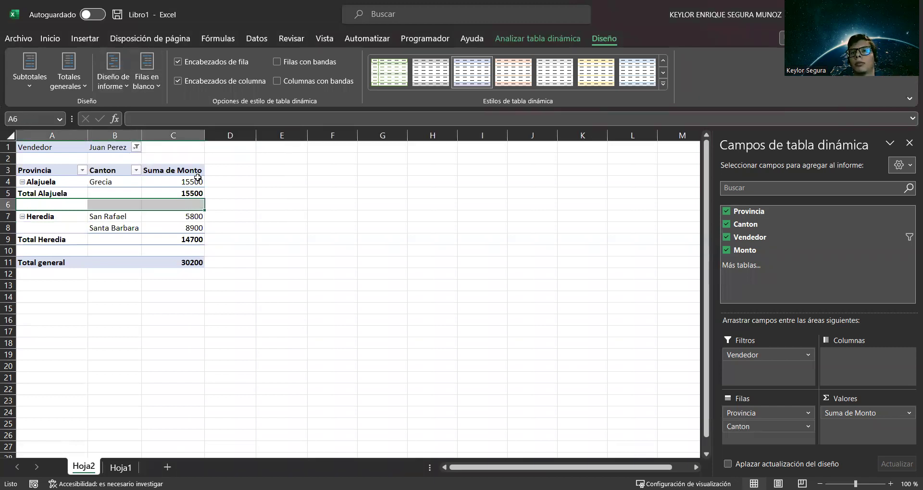
left_click(144, 88)
left_click(215, 140)
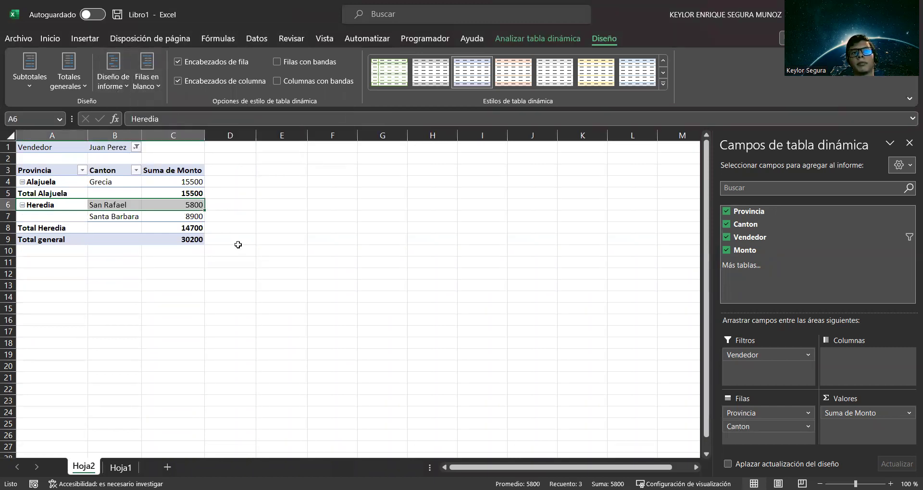
left_click(144, 220)
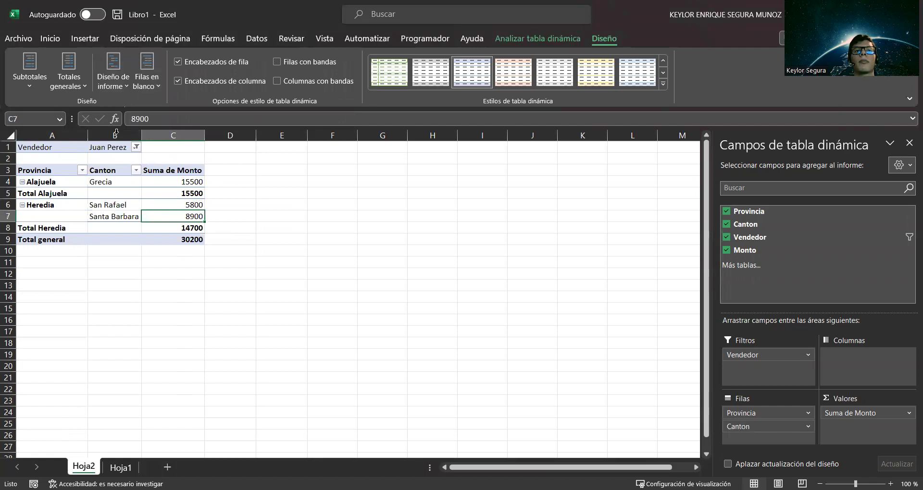
Return the pivot table report to compact form
left_click(110, 88)
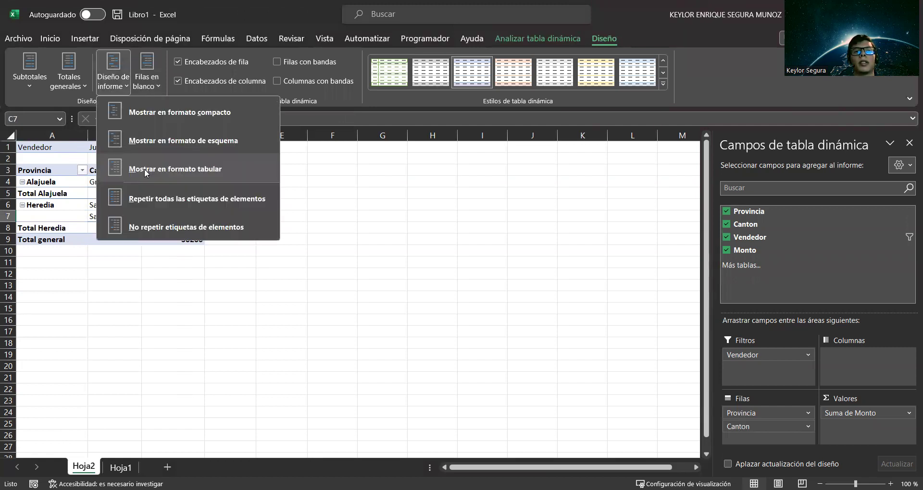
left_click(110, 89)
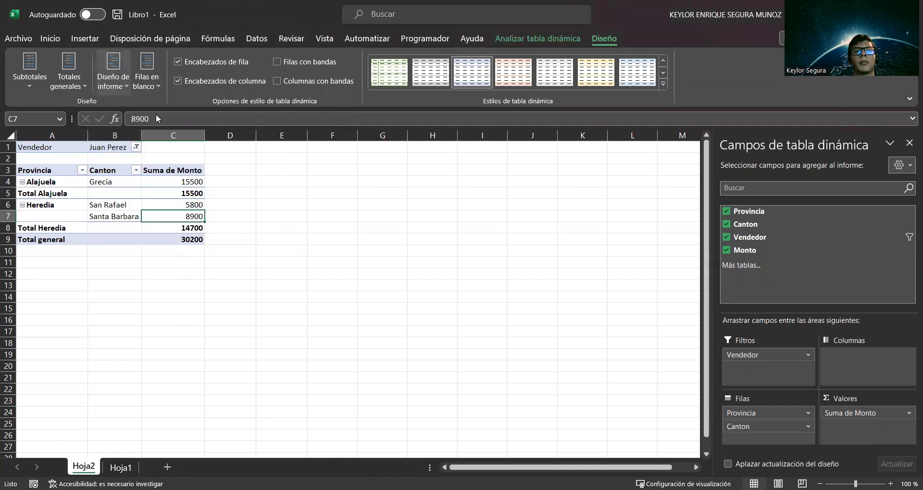
left_click(126, 204)
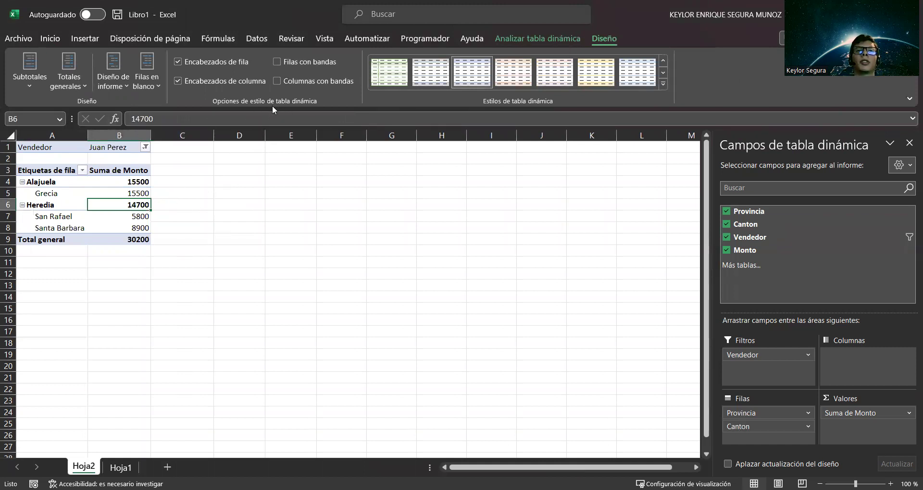
Turn the pivot table's row headers and column headers off and back on, one after the other
left_click(182, 65)
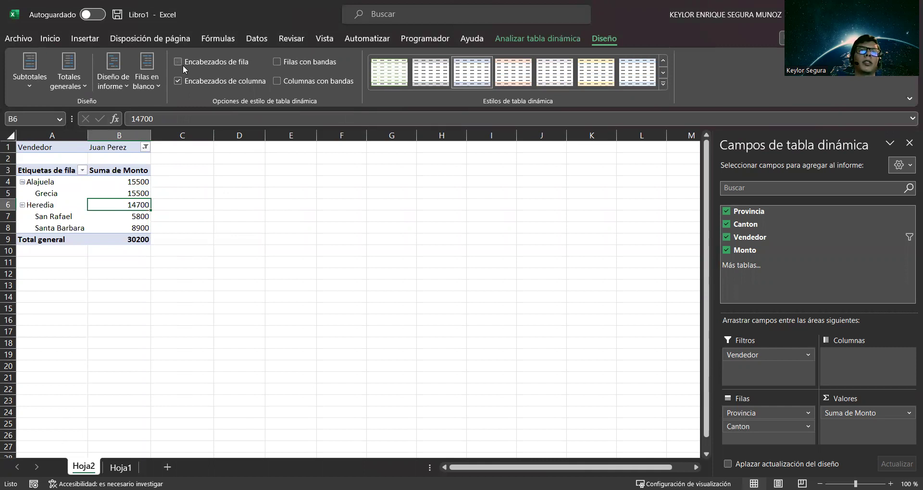
left_click(178, 62)
left_click(178, 61)
left_click(182, 64)
left_click(180, 82)
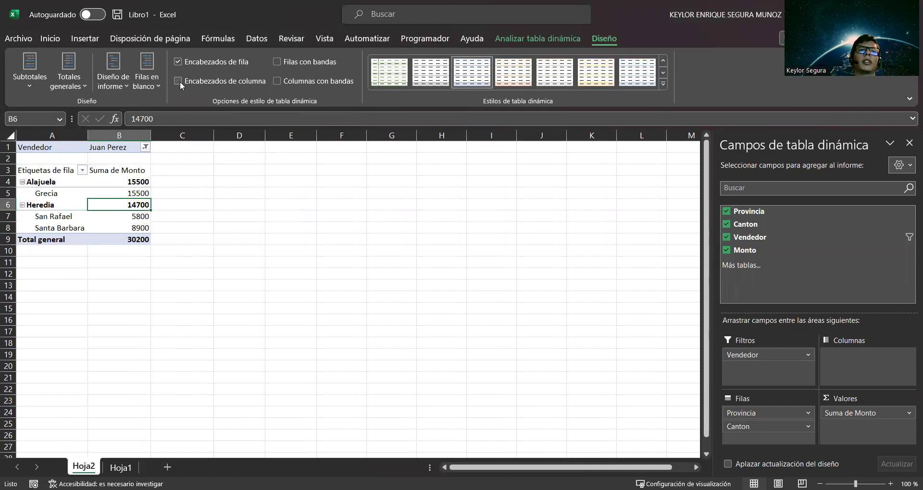
left_click(180, 82)
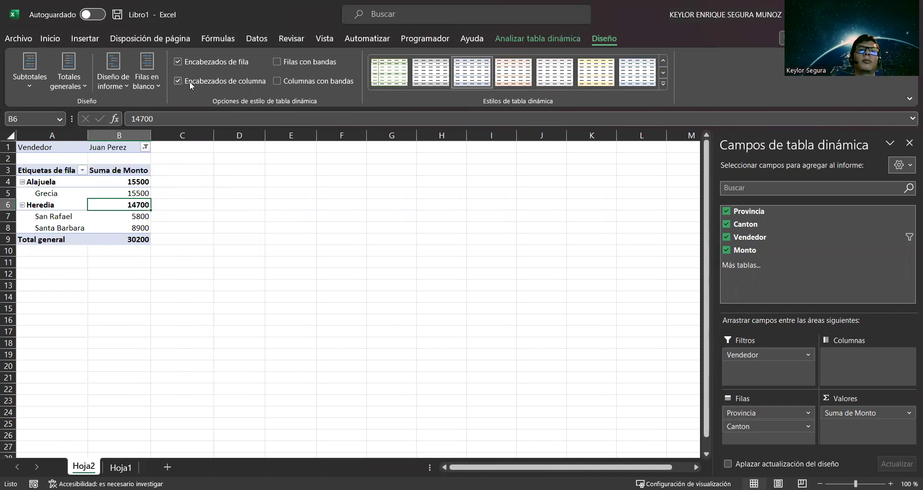
Try banded rows and banded columns on the pivot table, switching each option off again
left_click(282, 68)
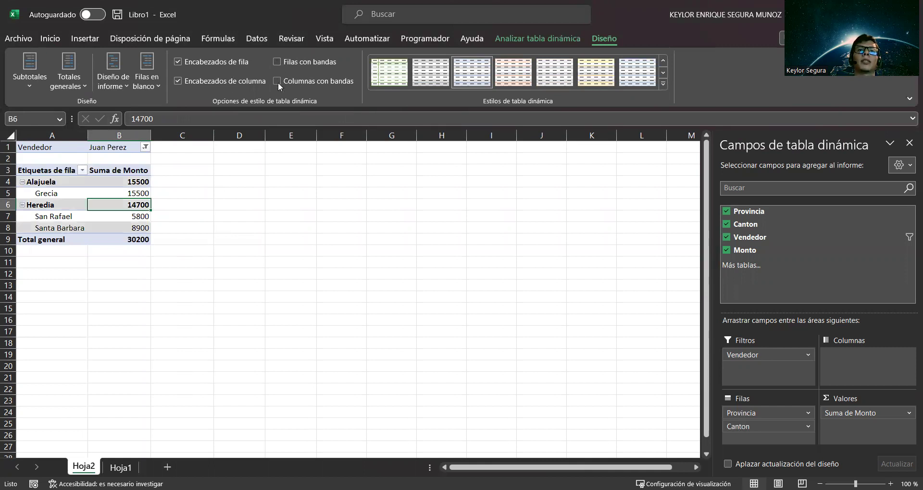
left_click(278, 82)
left_click(278, 82)
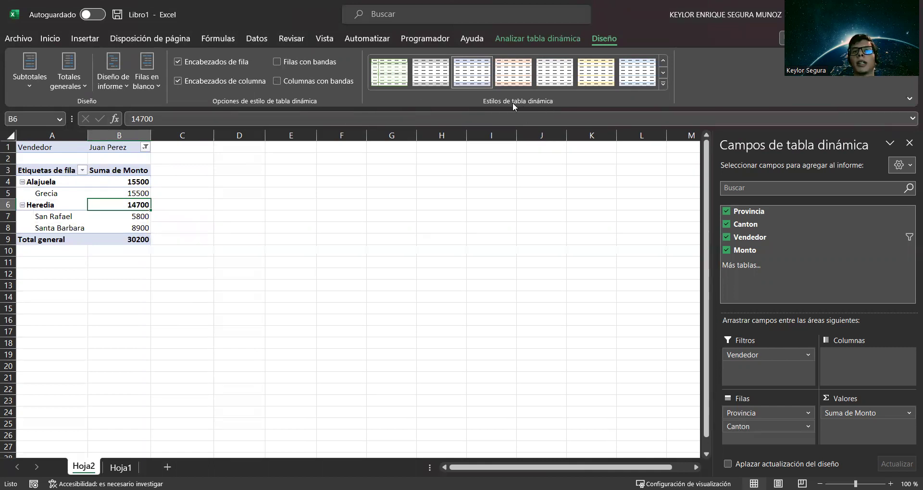
Apply the grey medium pivot table style with black header and grand total rows
left_click(663, 85)
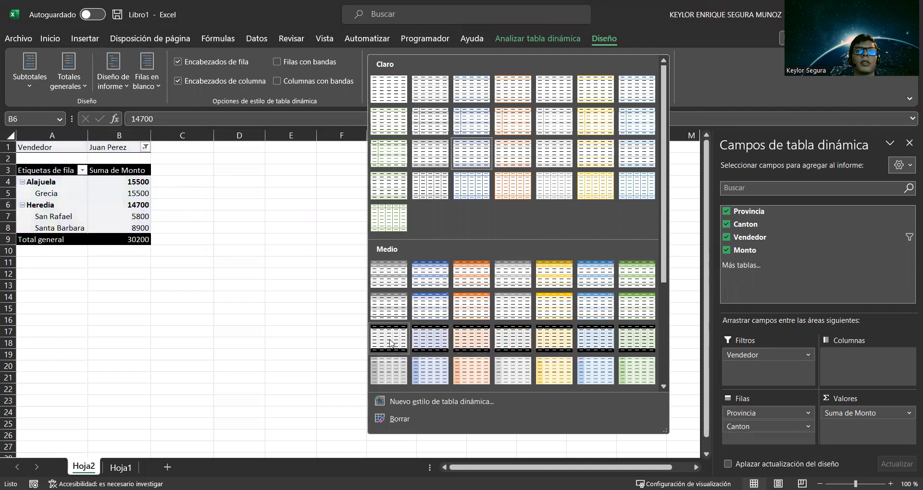
left_click(498, 344)
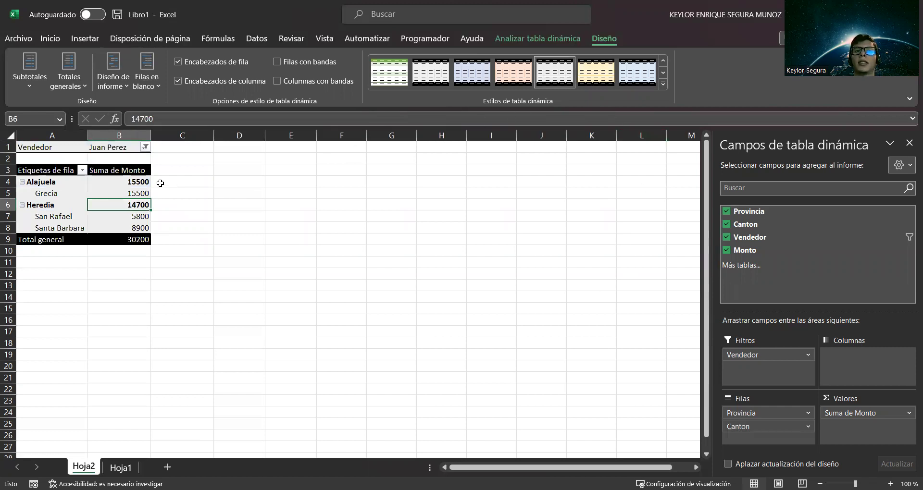
left_click(115, 180)
left_click_drag(108, 179, 118, 227)
left_click(51, 43)
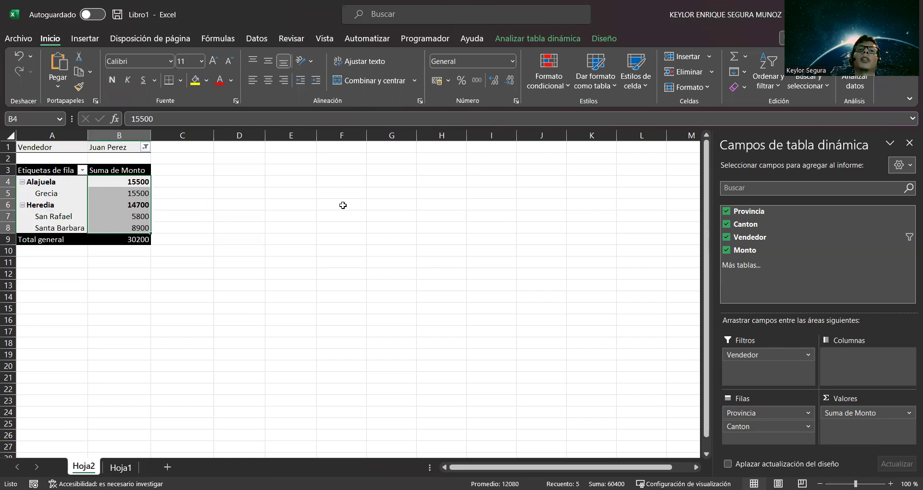
left_click(128, 215)
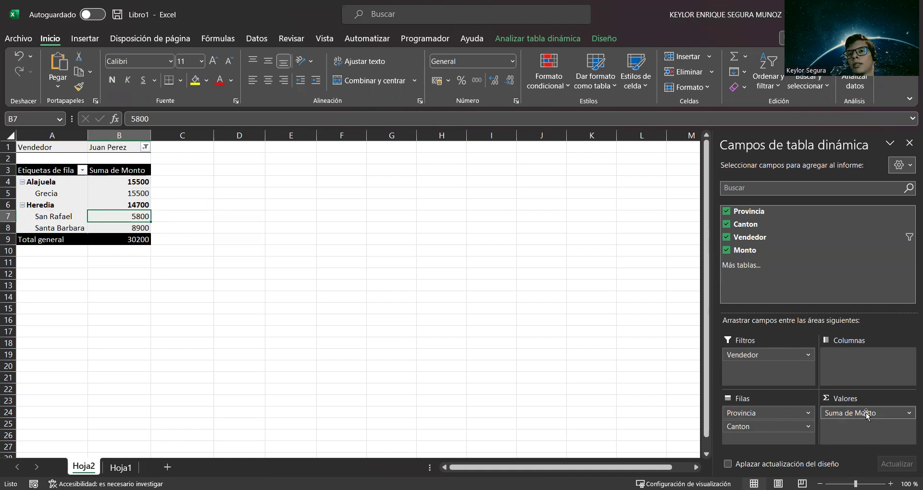
Go through the summary functions in the Monto value field's settings, from Suma to Varp, ending back on Suma
left_click(909, 414)
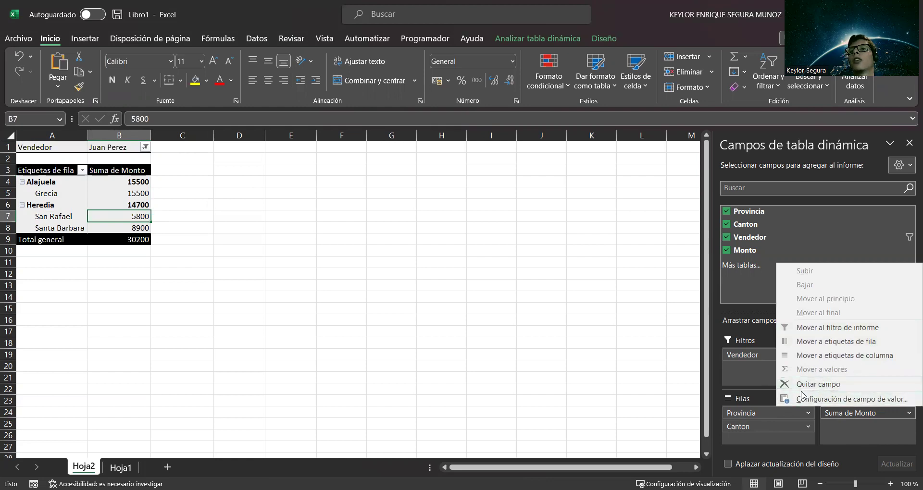
left_click(851, 399)
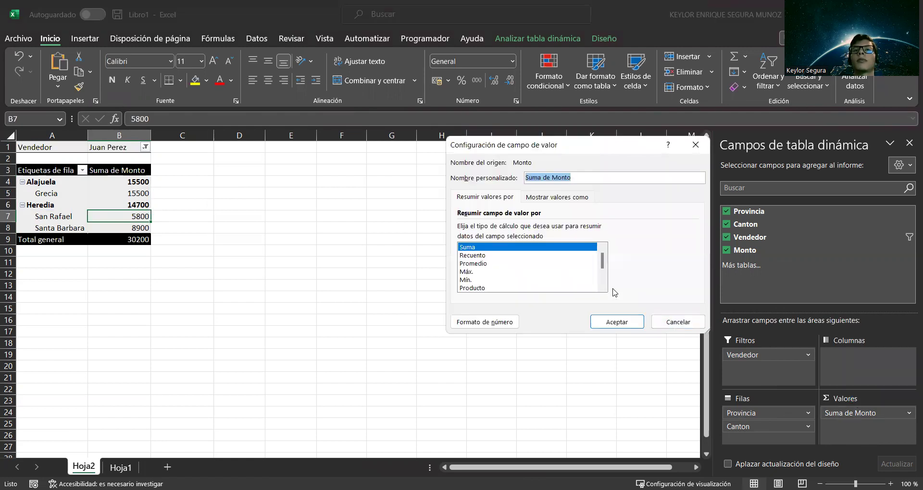
left_click(482, 248)
left_click(485, 255)
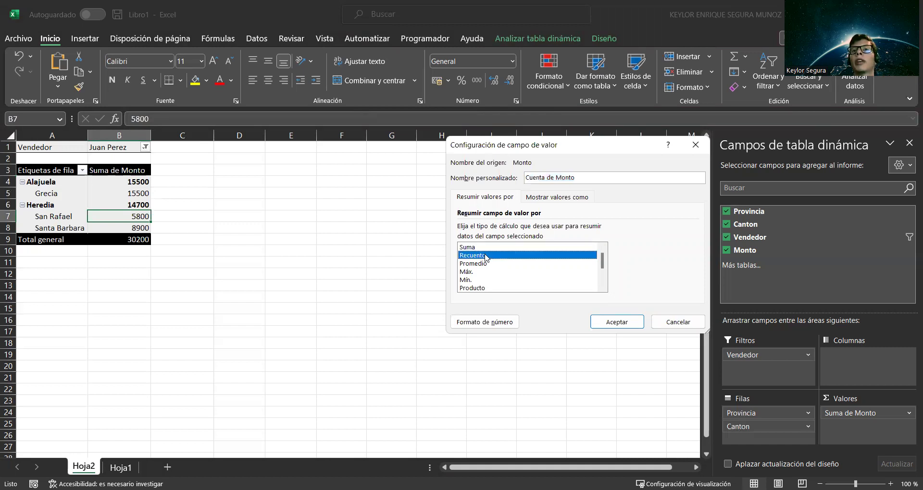
left_click(514, 264)
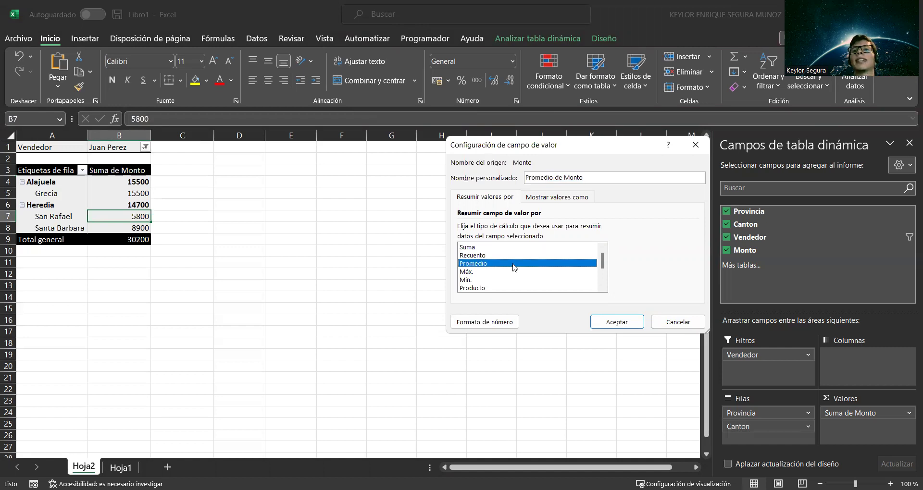
left_click(484, 272)
left_click(477, 279)
left_click(477, 287)
scroll(551, 277, "down", 2)
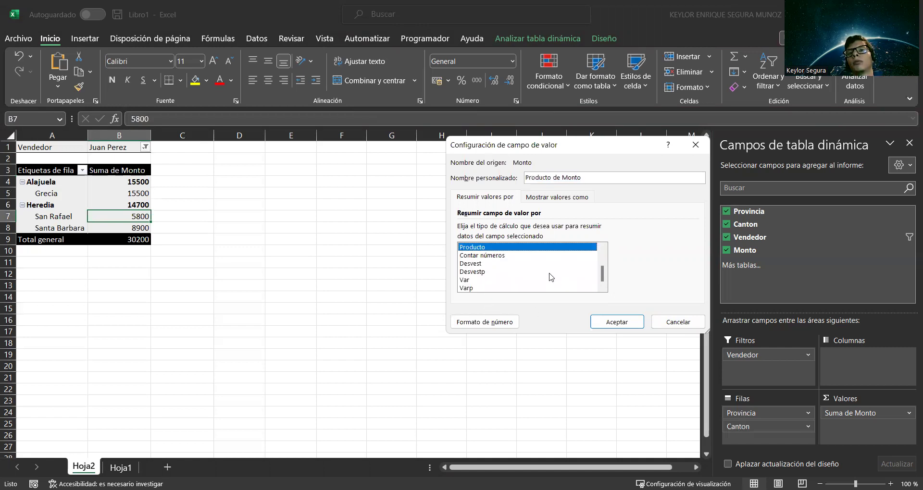
left_click(483, 256)
left_click(482, 264)
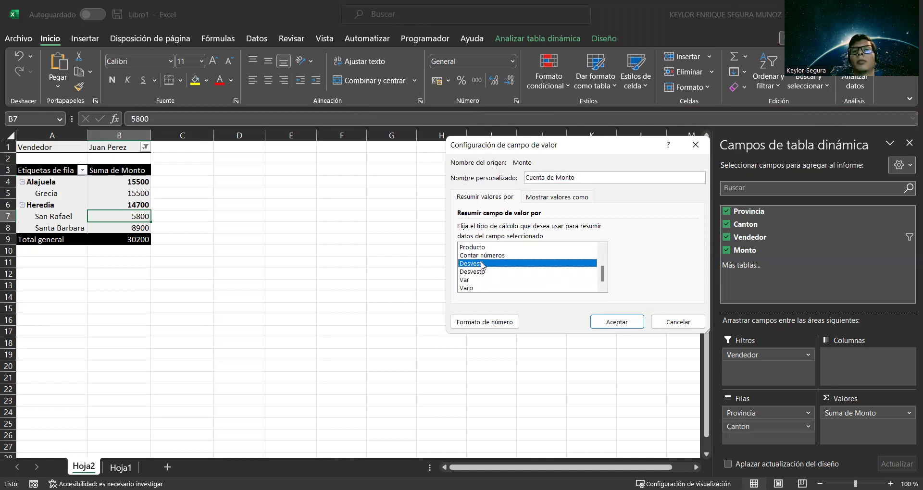
left_click(484, 280)
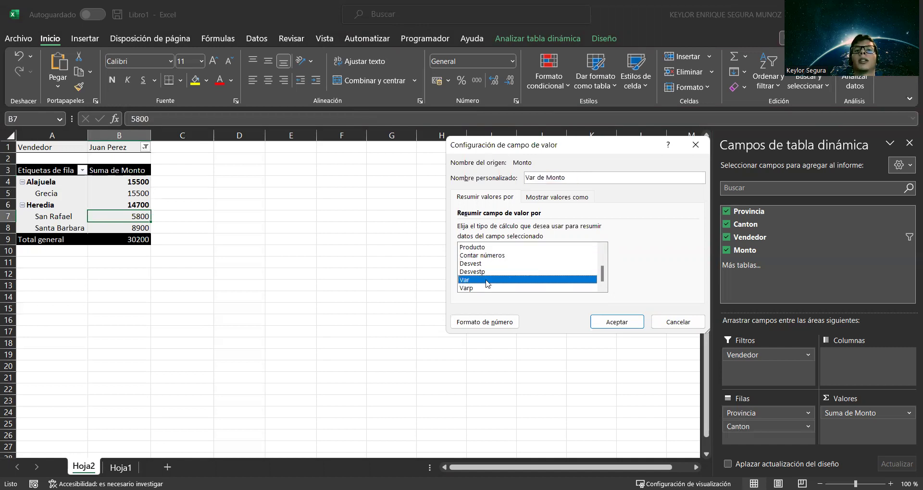
left_click(515, 289)
scroll(514, 275, "up", 2)
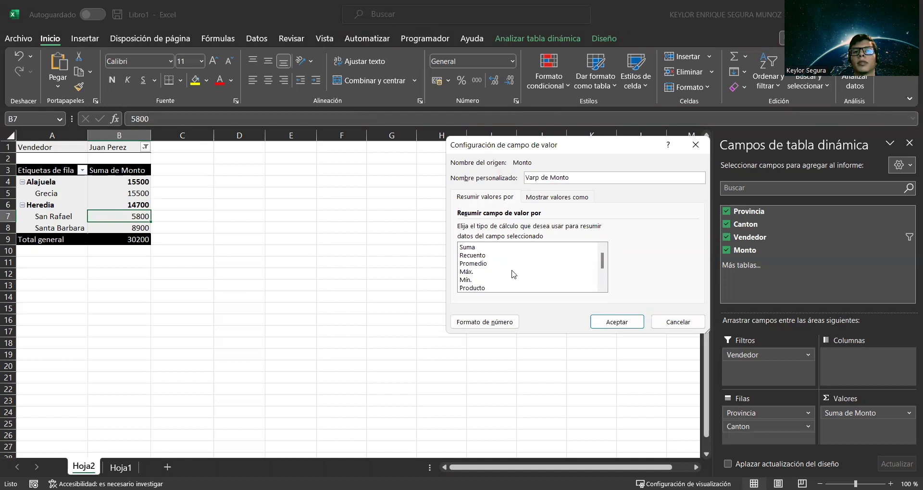
left_click(480, 247)
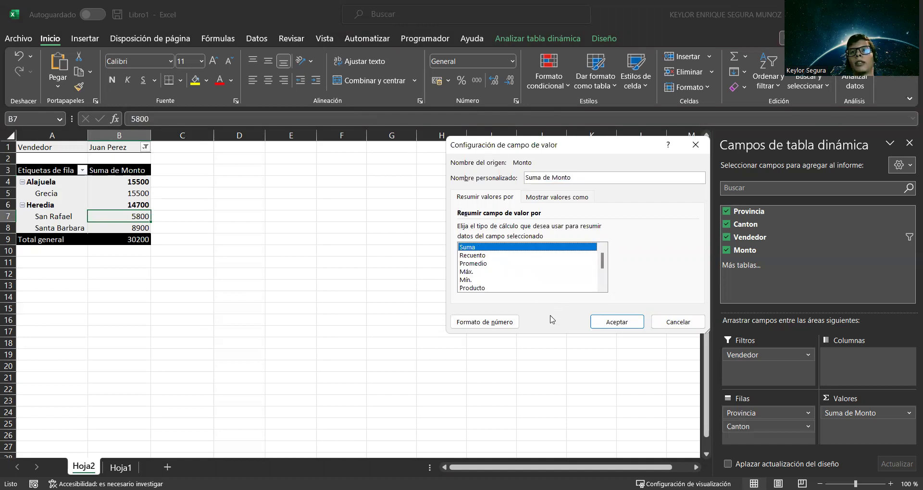
Format the Monto values as Número with two decimals, a thousands separator and the red unsigned negative style
left_click(485, 328)
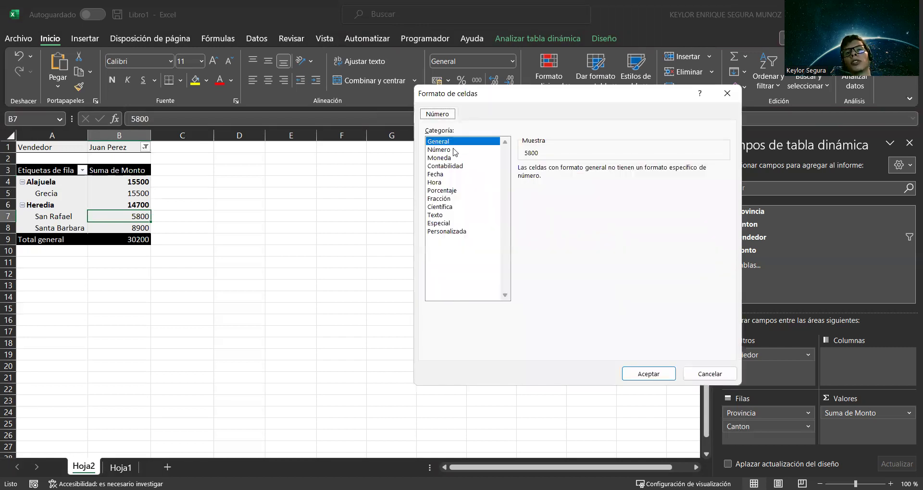
left_click(451, 151)
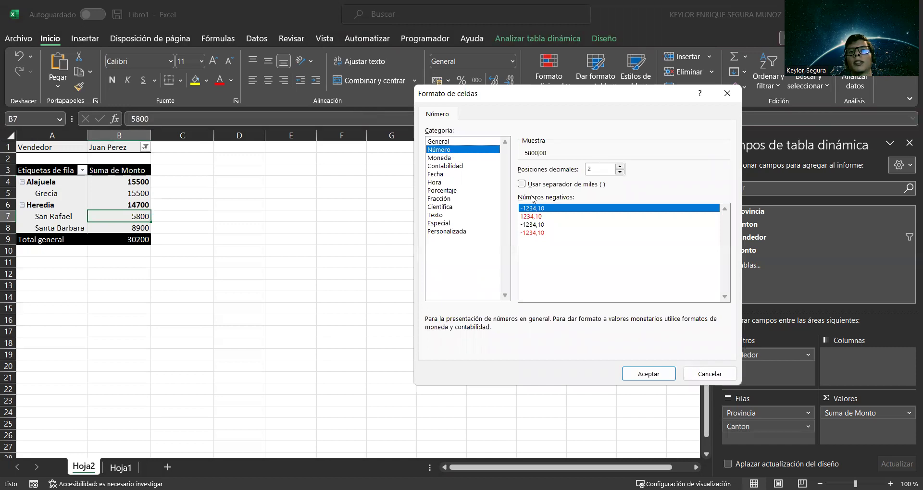
left_click(521, 184)
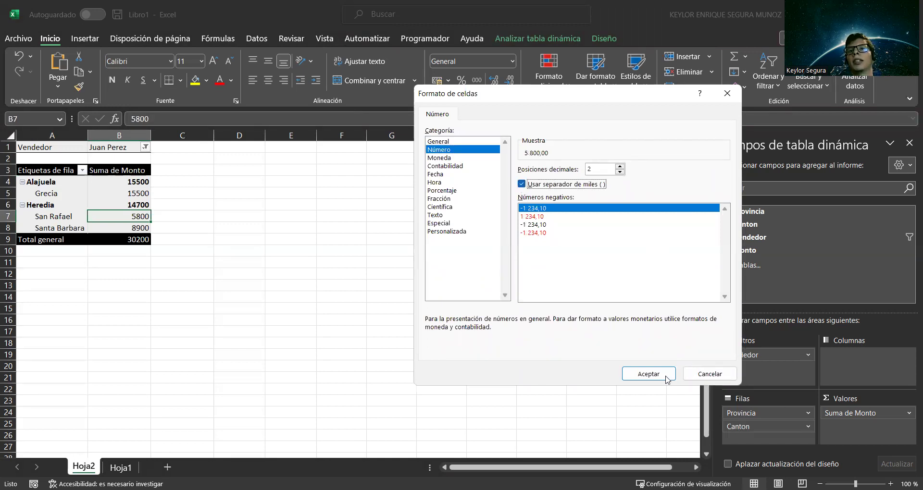
left_click(536, 217)
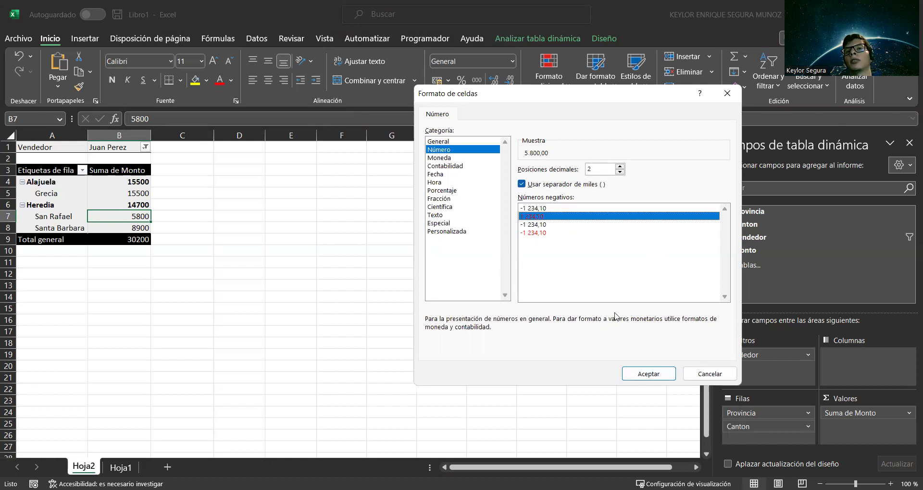
left_click(651, 375)
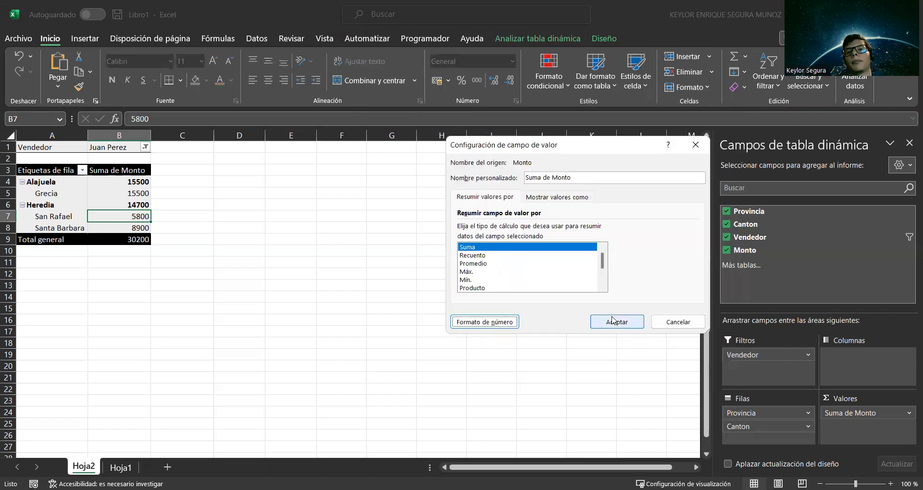
left_click(611, 315)
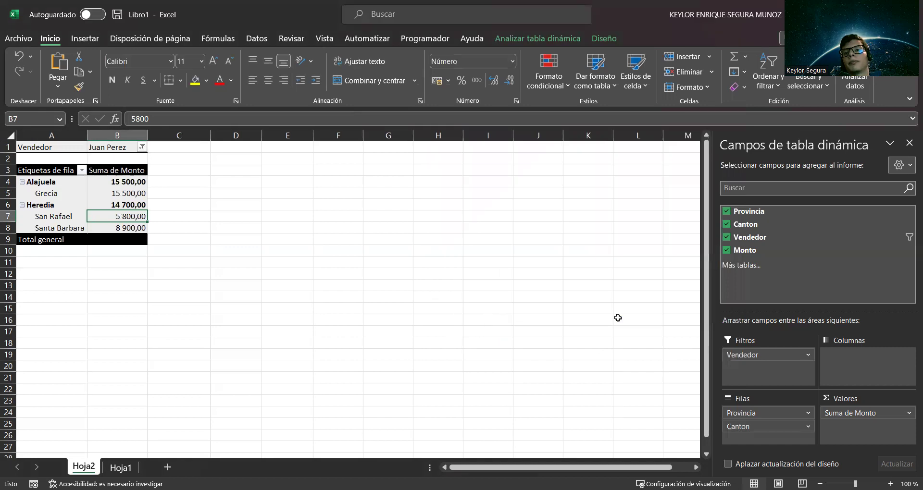
left_click_drag(137, 182, 132, 228)
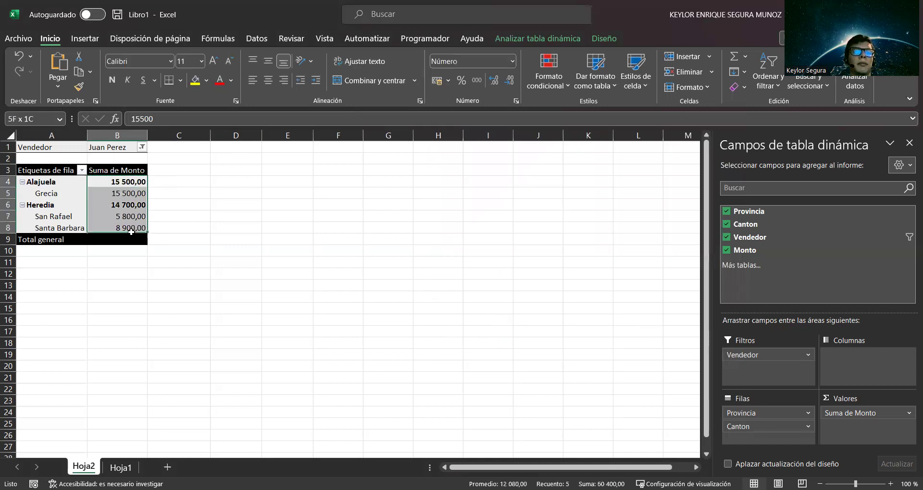
left_click(268, 227)
left_click(120, 195)
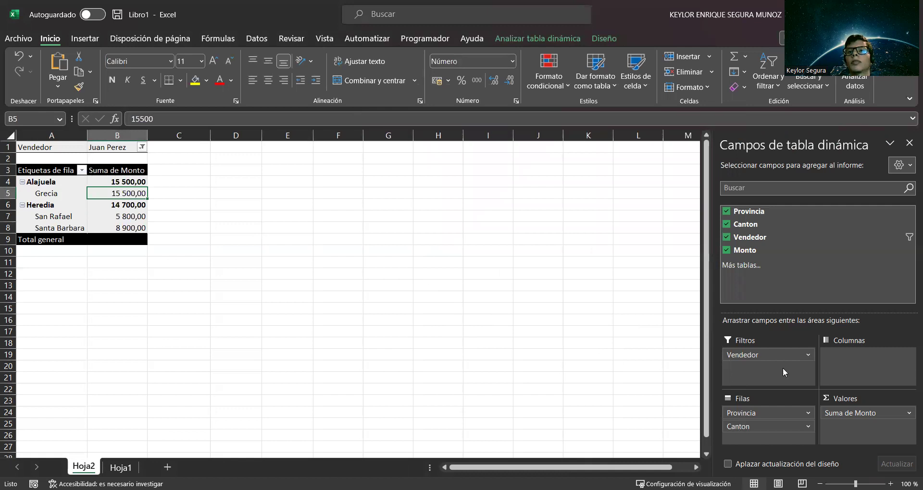
Examine the Vendedor filter field's subtotal, filter, layout and print settings, and close them without changes
left_click(808, 356)
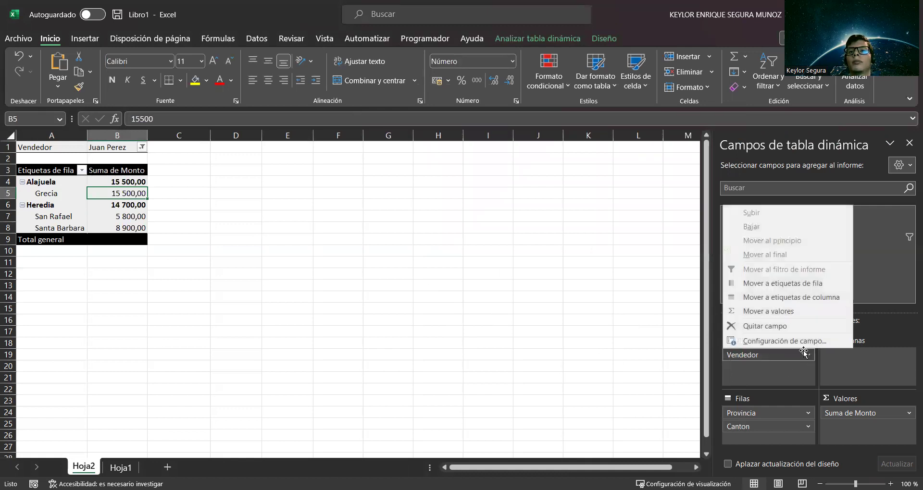
left_click(803, 342)
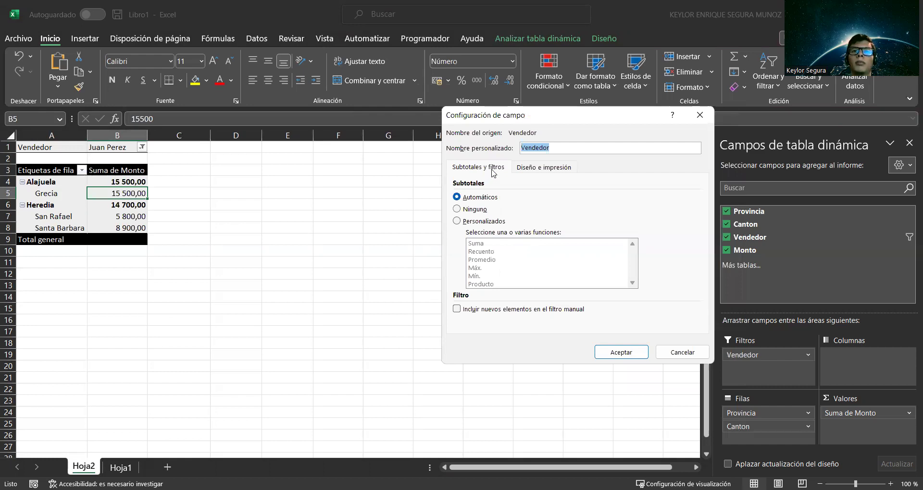
left_click(537, 171)
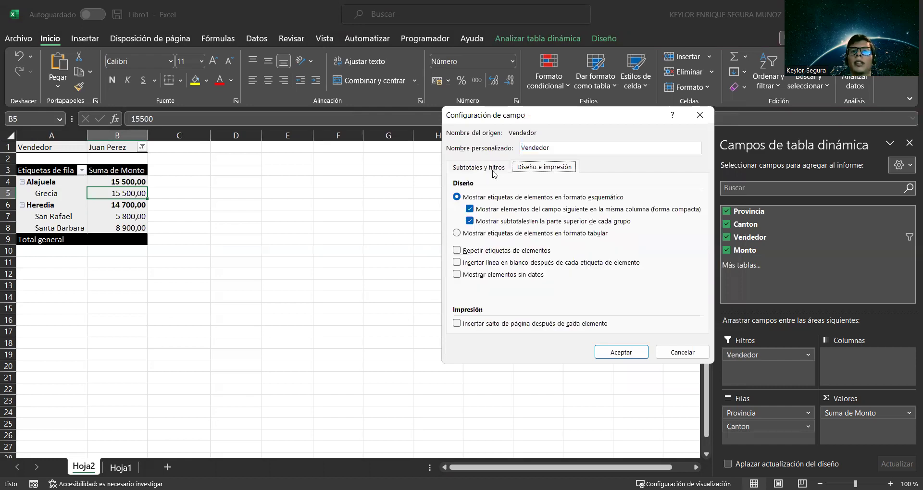
left_click(493, 173)
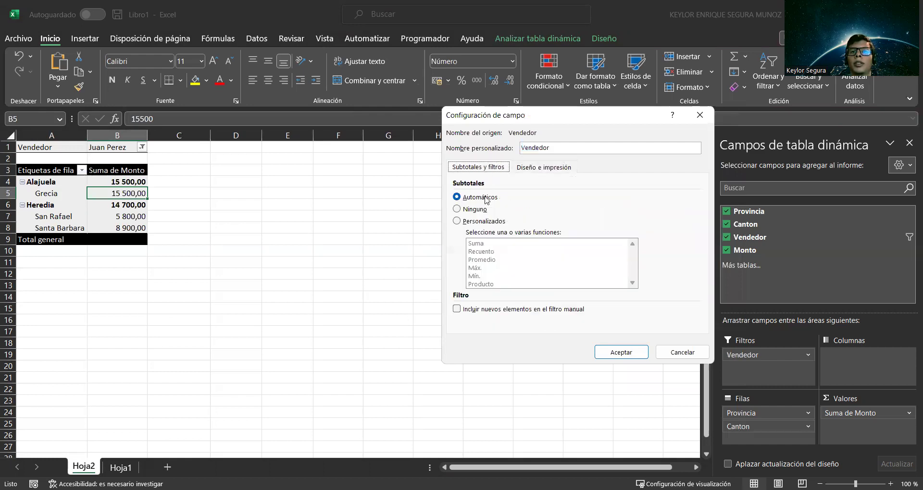
left_click(674, 354)
left_click(638, 388)
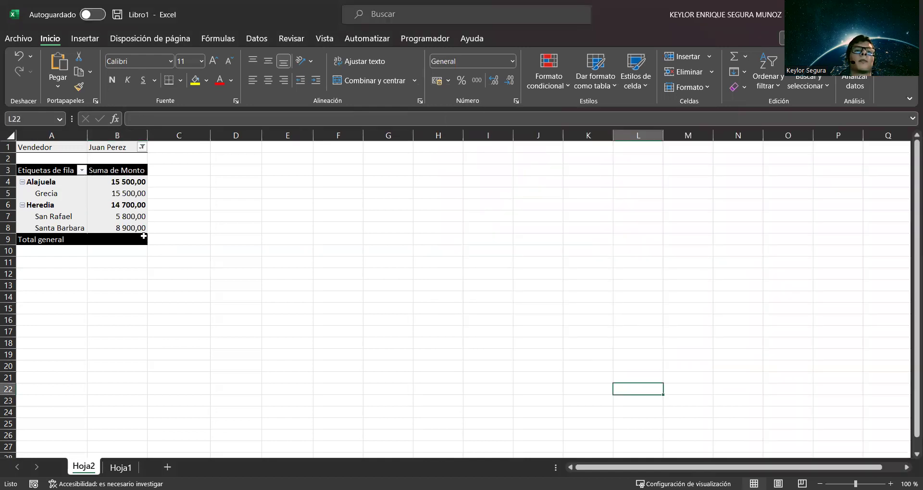
Reset the pivot table's Vendedor filter to (Todas)
left_click(133, 227)
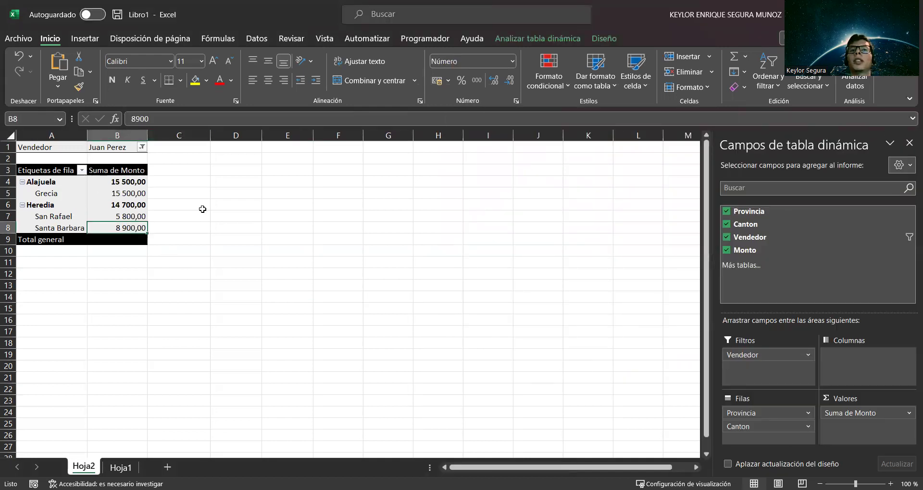
left_click(142, 147)
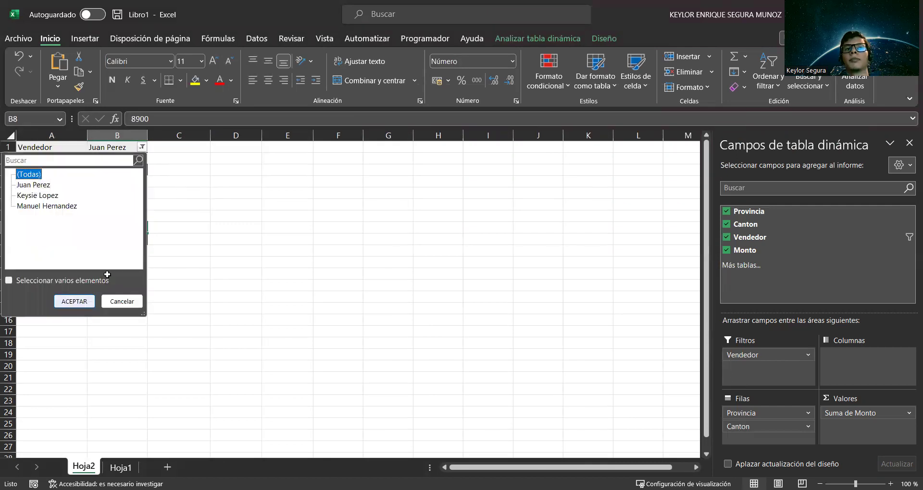
key("Return")
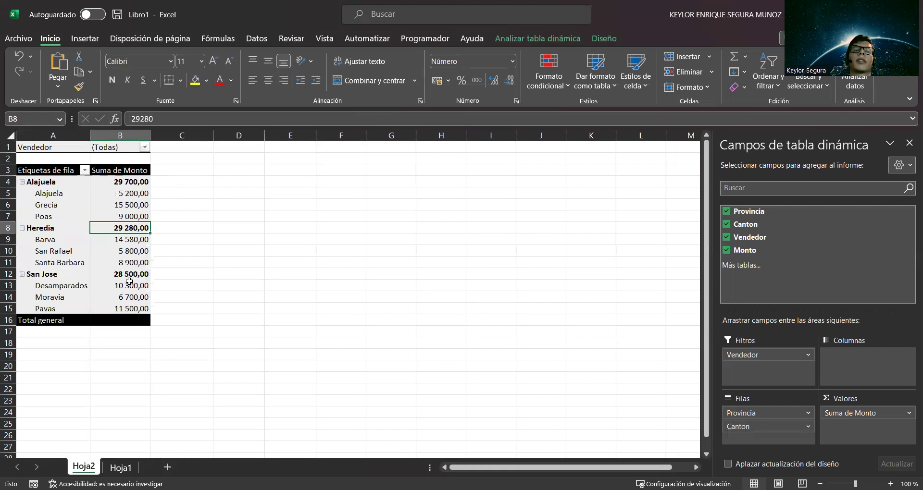
Rearrange the pivot table so that Provincia forms the columns and Canton alone forms the rows
left_click_drag(736, 427, 848, 368)
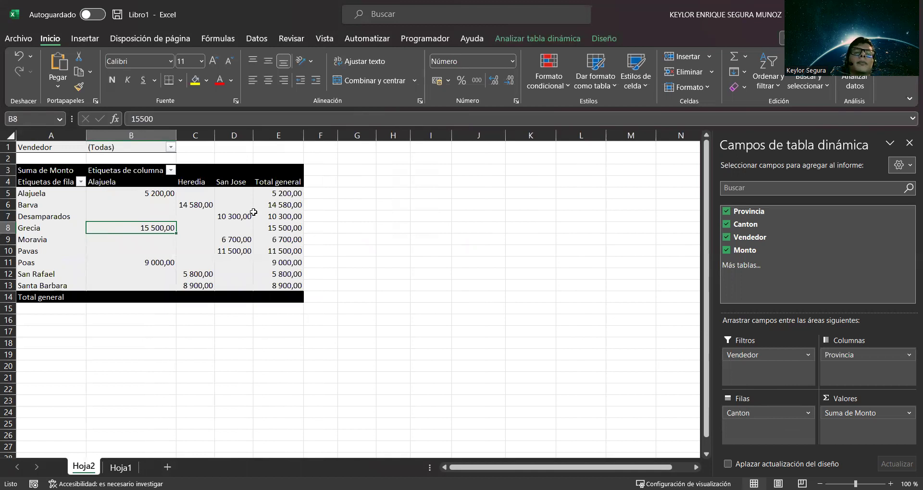
mouse_move(260, 214)
left_click(478, 262)
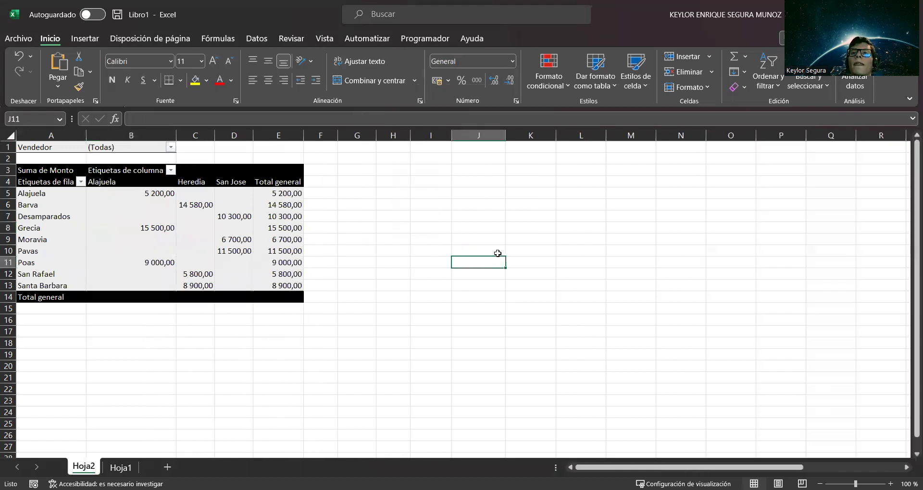
left_click(272, 237)
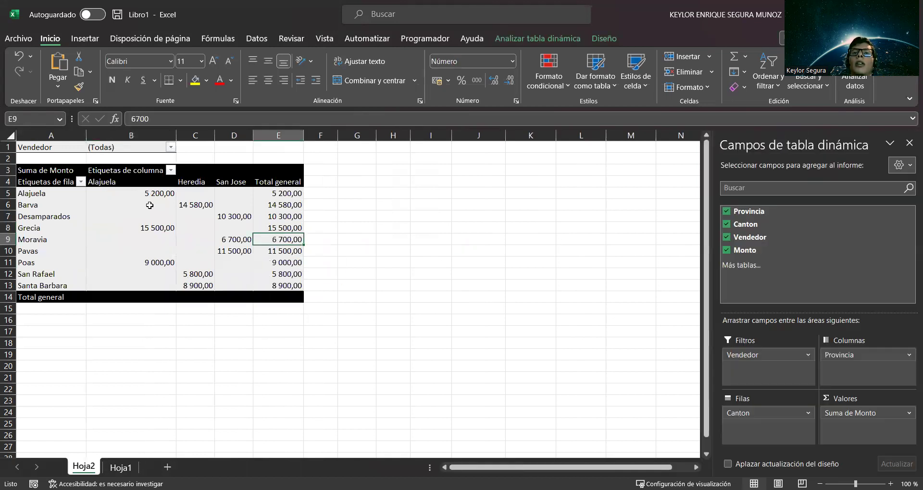
Look at the pivot table analysis tools and the Suma de Monto field settings, and cancel the settings
left_click(534, 40)
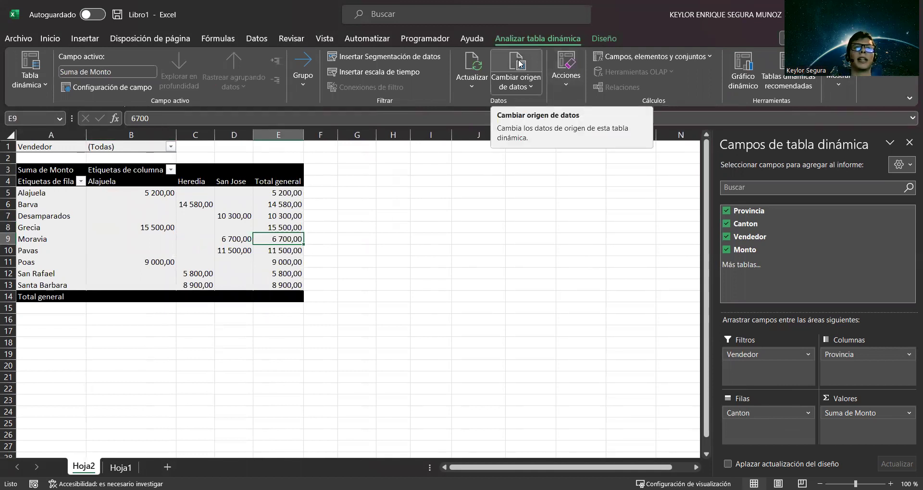
left_click(182, 262)
left_click(109, 88)
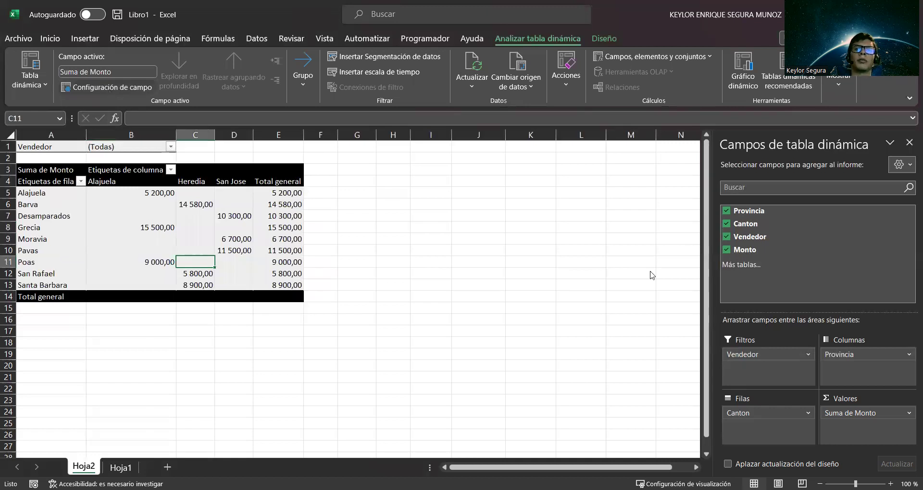
left_click(678, 324)
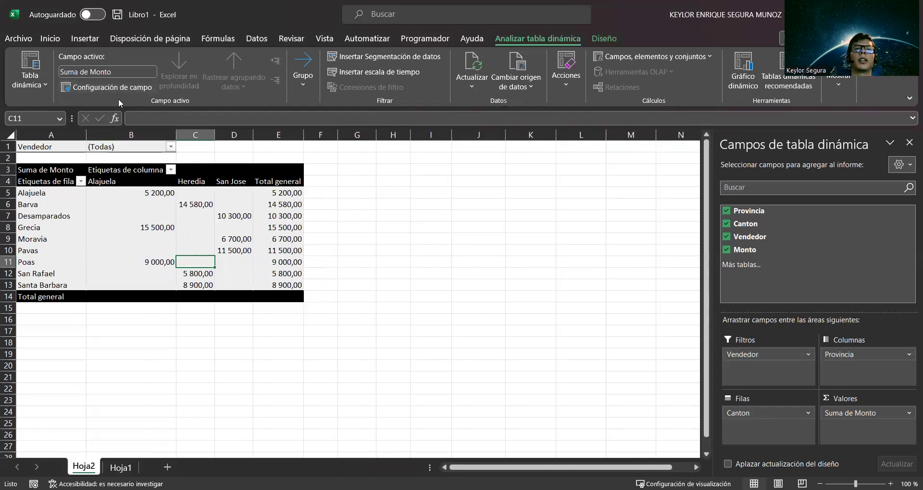
Examine the pivot table's name field and its available options
left_click(39, 85)
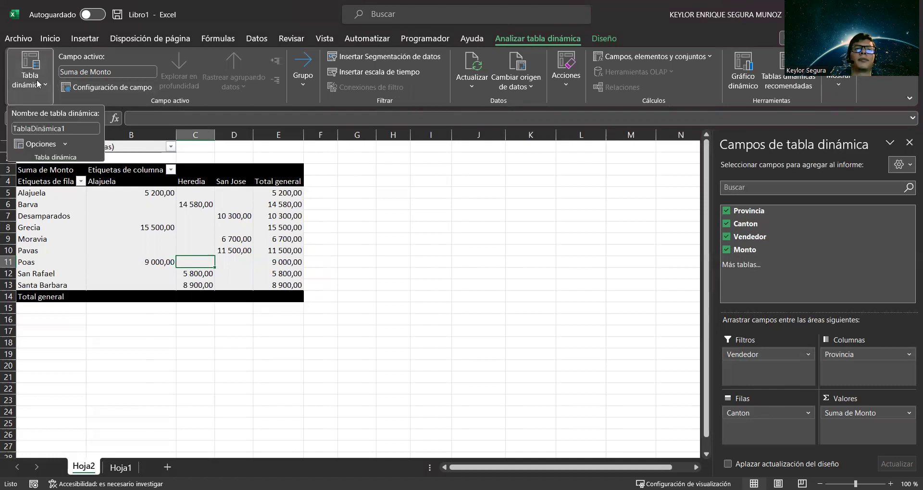
left_click(76, 126)
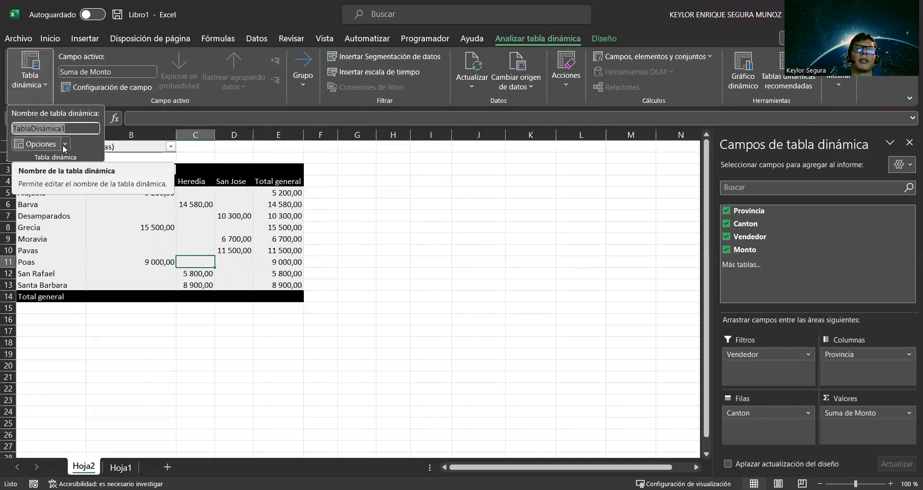
left_click(65, 144)
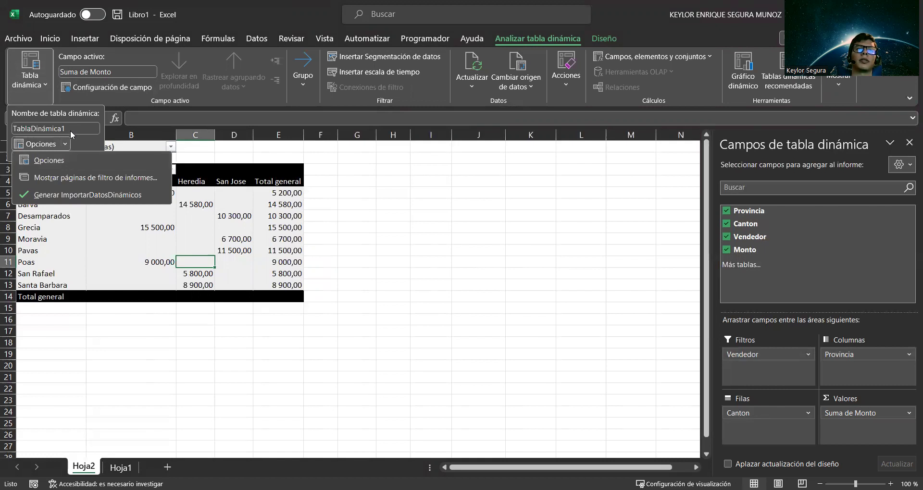
left_click(72, 129)
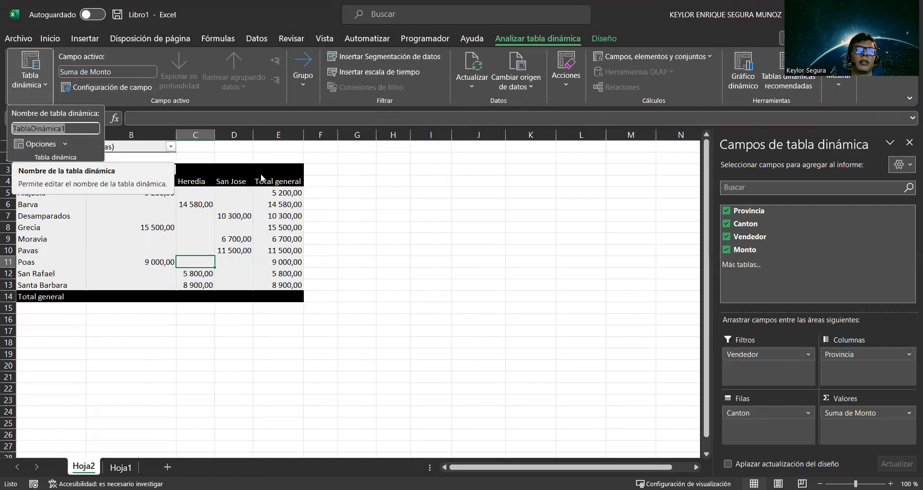
Insert a slicer for the Vendedor field of the pivot table
key("Escape")
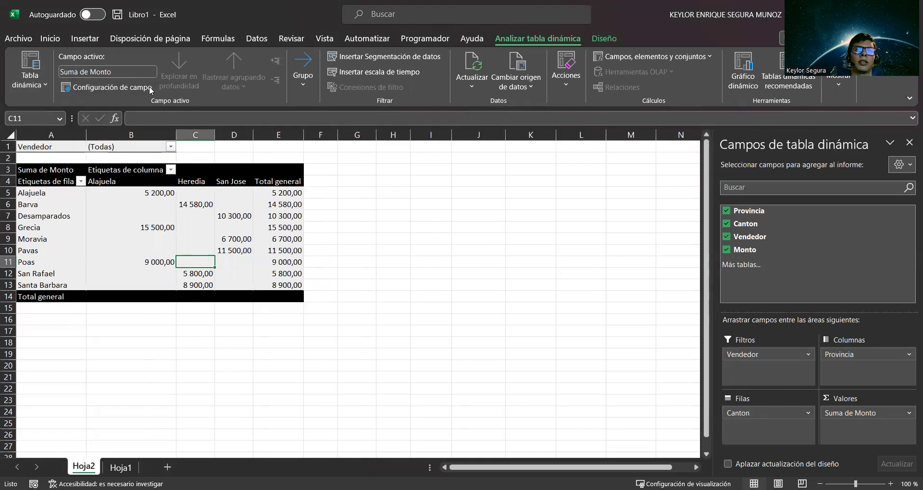
left_click(380, 58)
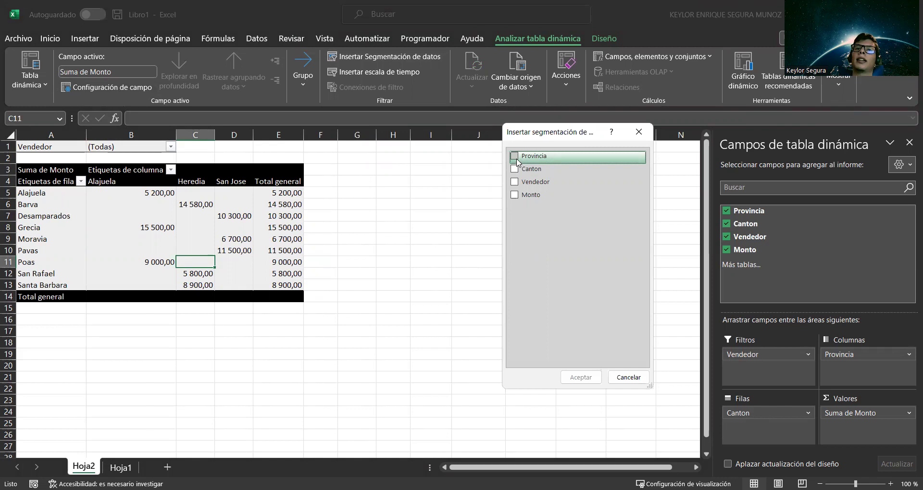
left_click(514, 182)
left_click(579, 375)
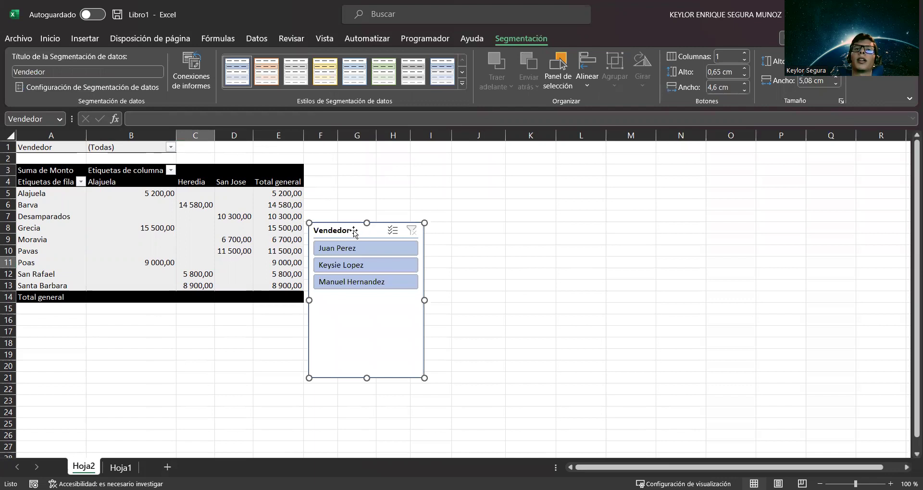
Place the Vendedor slicer beside the pivot table's upper part and shorten it to fit its three entries
left_click_drag(354, 231, 385, 149)
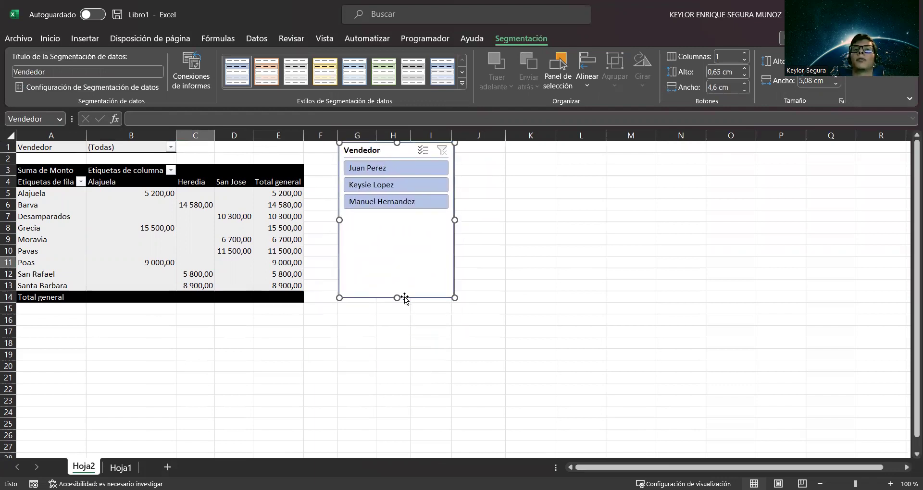
left_click_drag(397, 299, 397, 225)
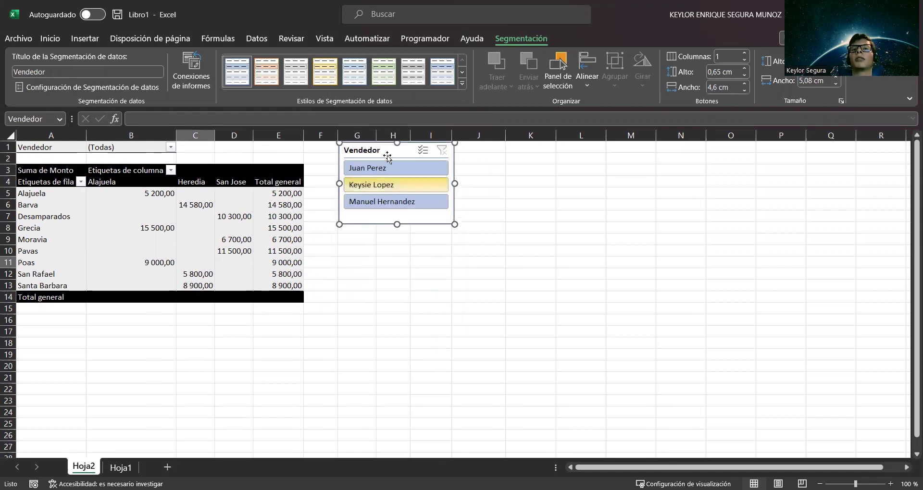
left_click(525, 194)
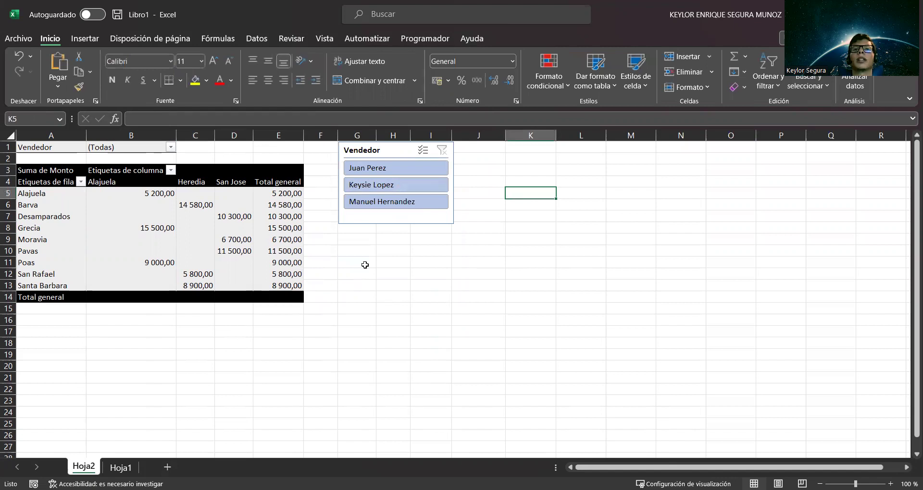
Filter the pivot table by the different sellers one at a time with the Vendedor slicer, and clear its filter
left_click(384, 168)
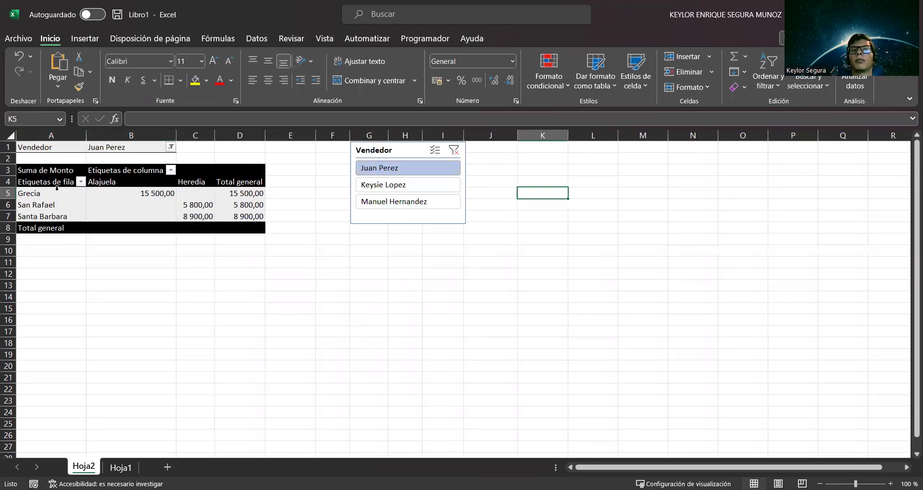
left_click(385, 187)
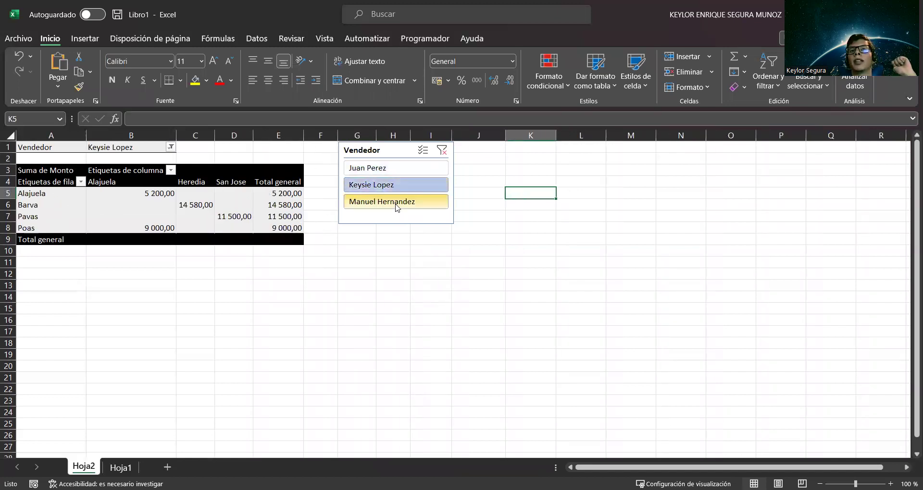
left_click(396, 202)
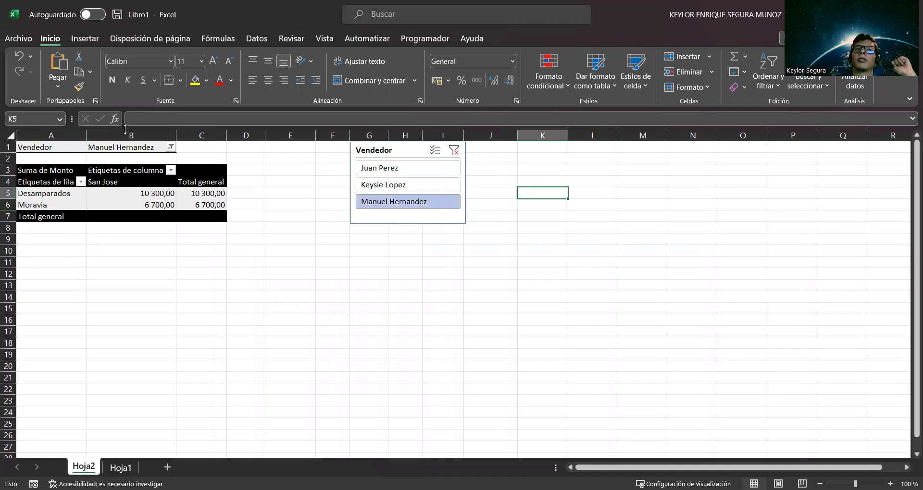
left_click(370, 187)
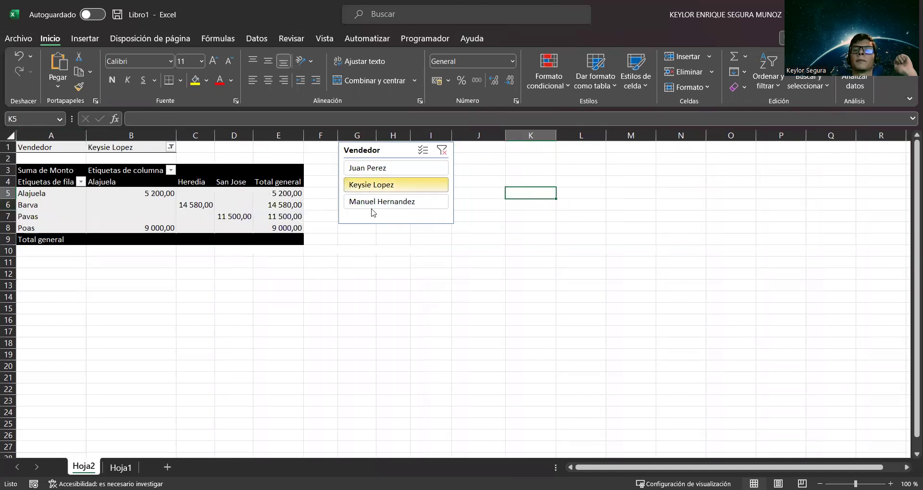
left_click(389, 171)
left_click(401, 187)
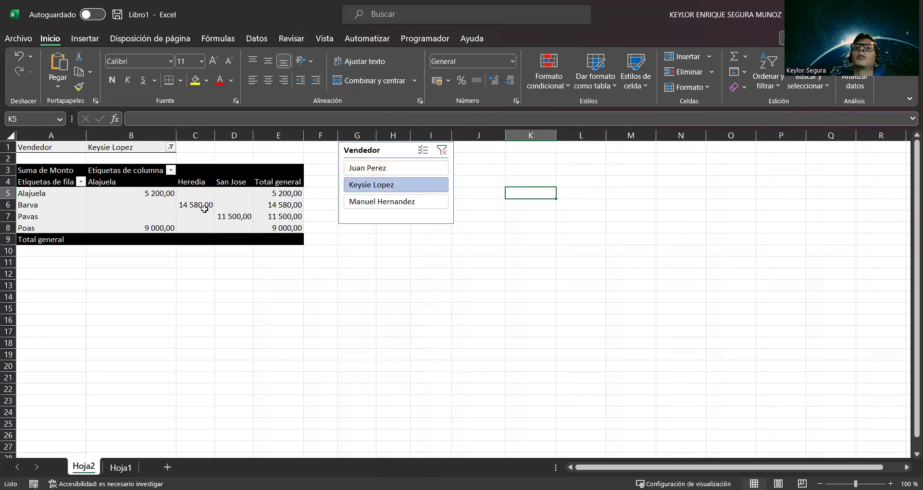
mouse_move(200, 212)
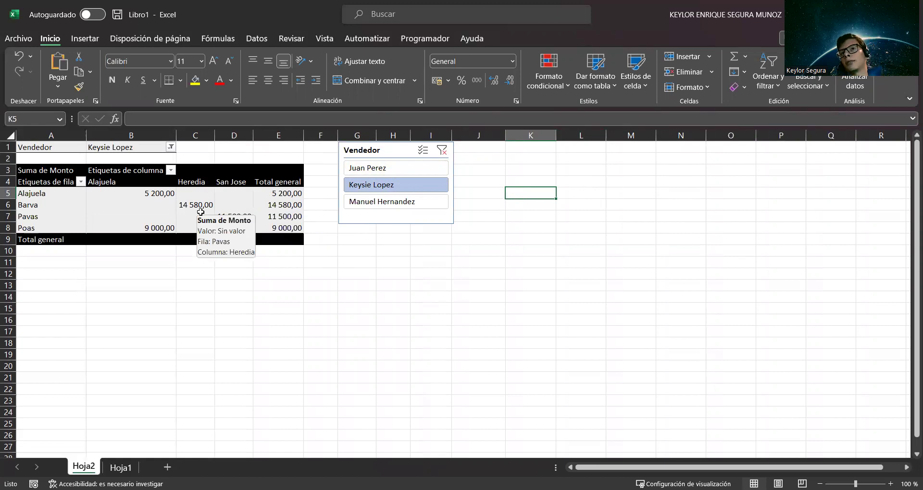
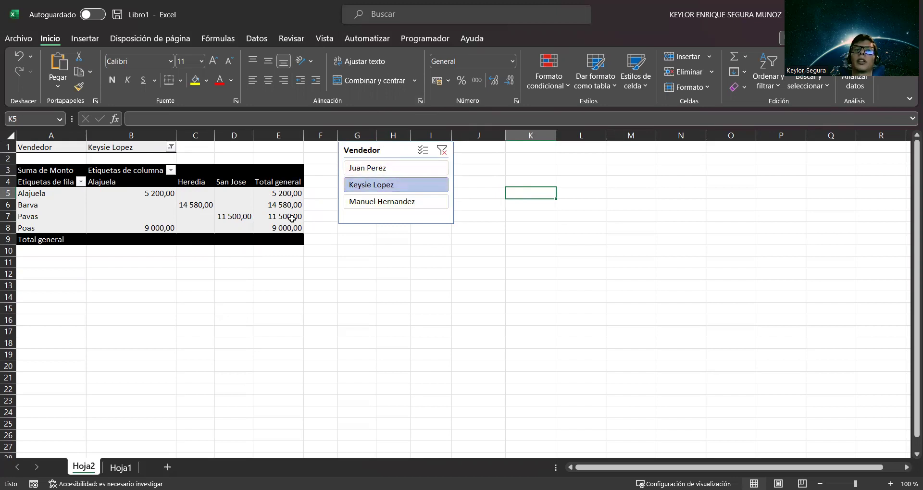
left_click(443, 152)
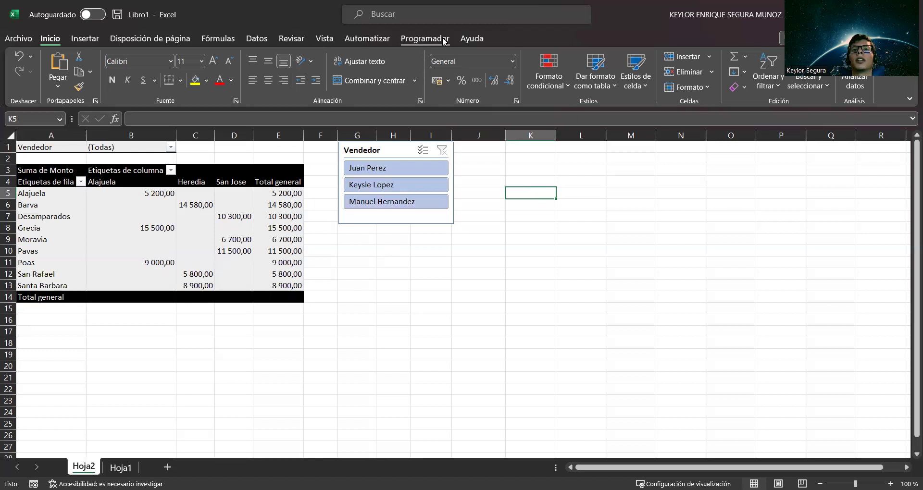
Try to insert a timeline for the pivot table
left_click(272, 193)
left_click(517, 38)
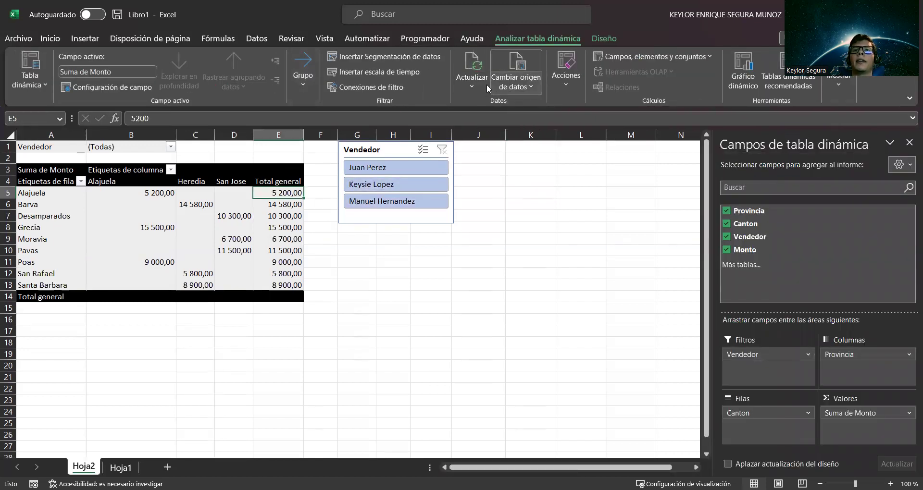
left_click(395, 73)
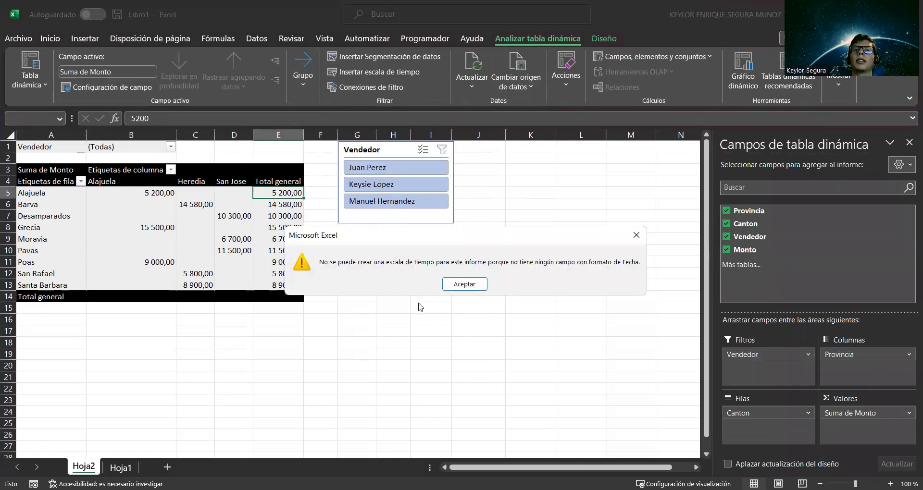
left_click(456, 284)
left_click(198, 228)
mouse_move(248, 215)
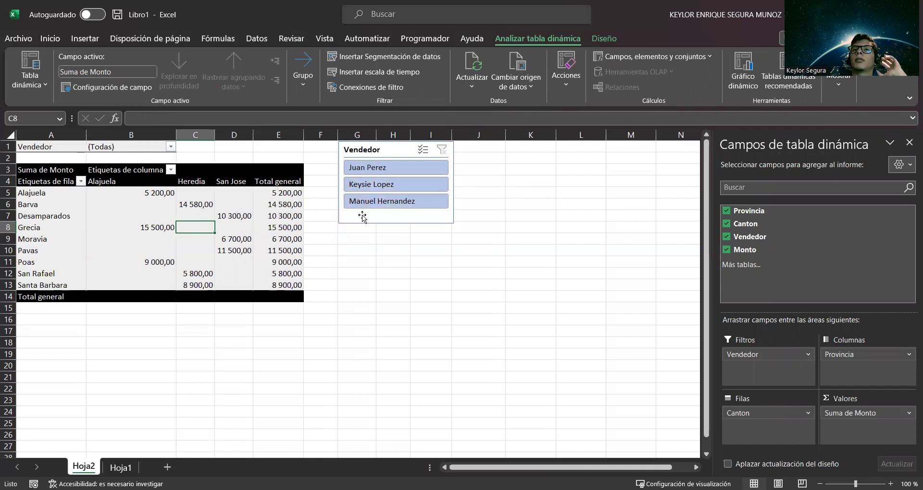
mouse_move(268, 259)
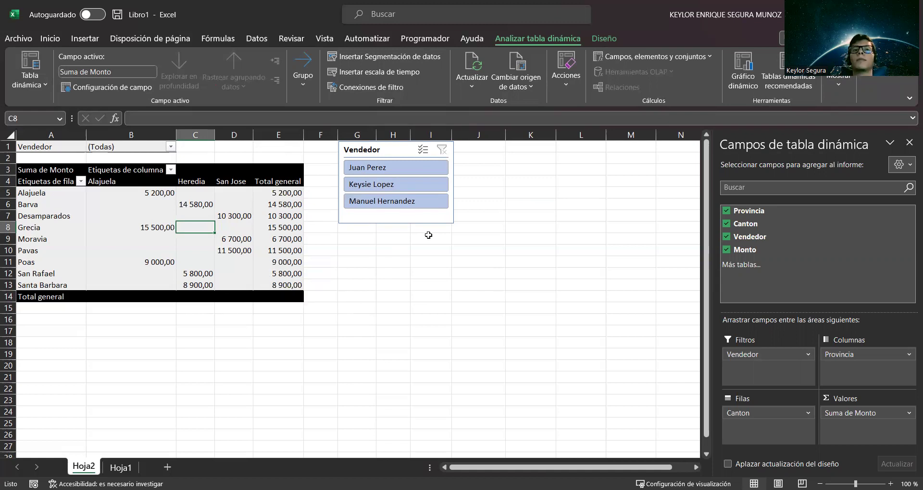
Look at the pivot table's filter connections and cancel without changing them
left_click(367, 88)
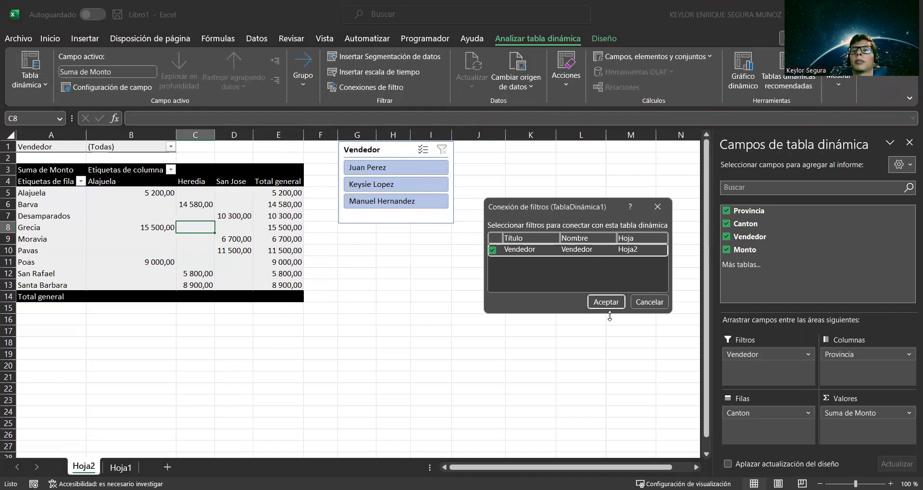
left_click(649, 303)
left_click(649, 302)
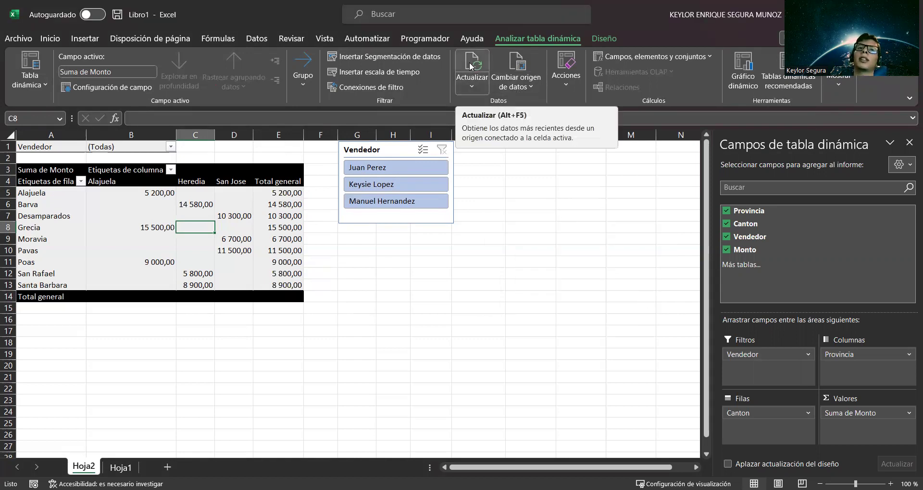
Clear the Canton filter on the source data in Hoja1 and insert blank cells across A8:D8 for a new record
left_click(120, 467)
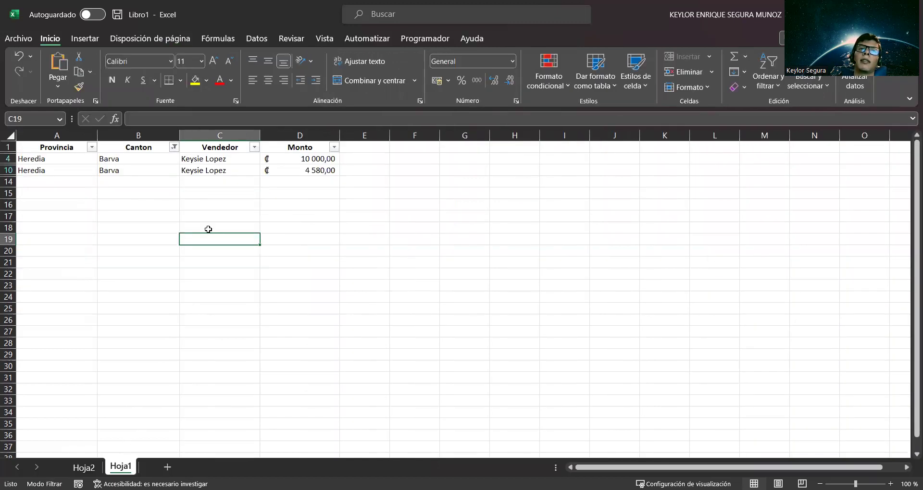
left_click(174, 149)
left_click(87, 229)
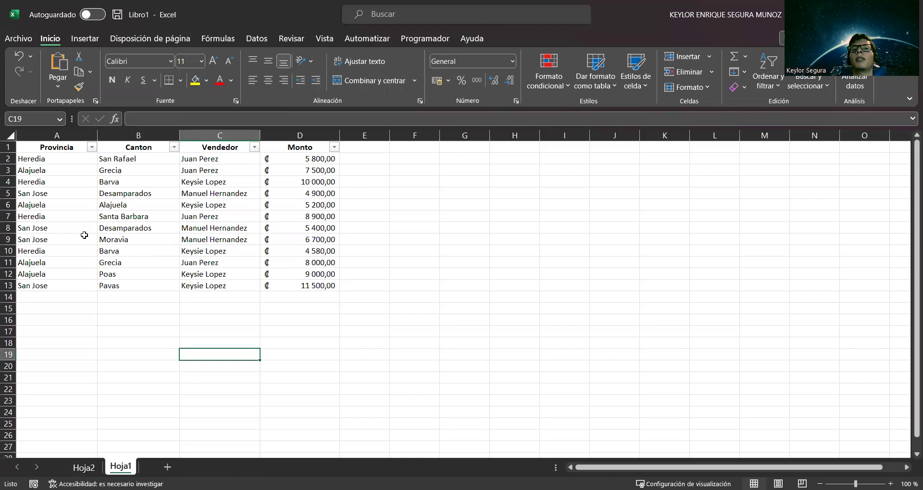
left_click_drag(70, 229, 269, 229)
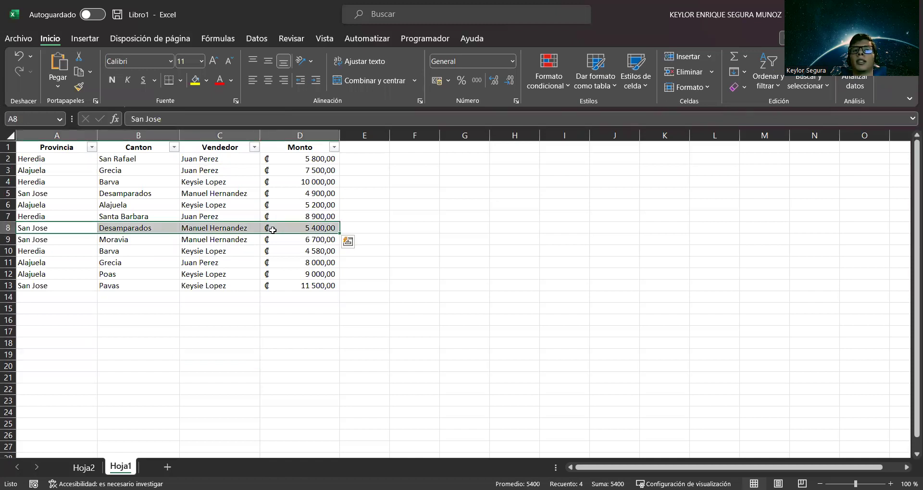
left_click(682, 56)
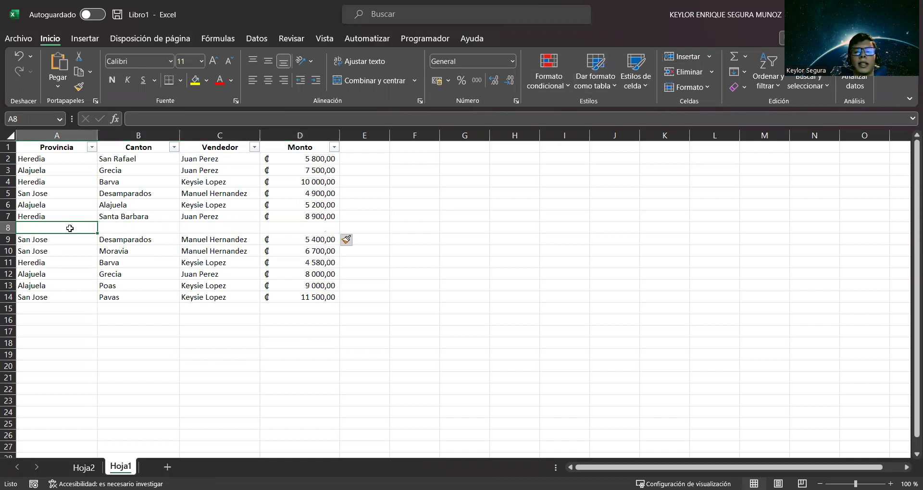
Fill the new record in row 8 with Provincia Heredia, Canton Santa Barbara, the third slicer seller's name as Vendedor, and Monto 5000
type("Heredia")
key("Tab")
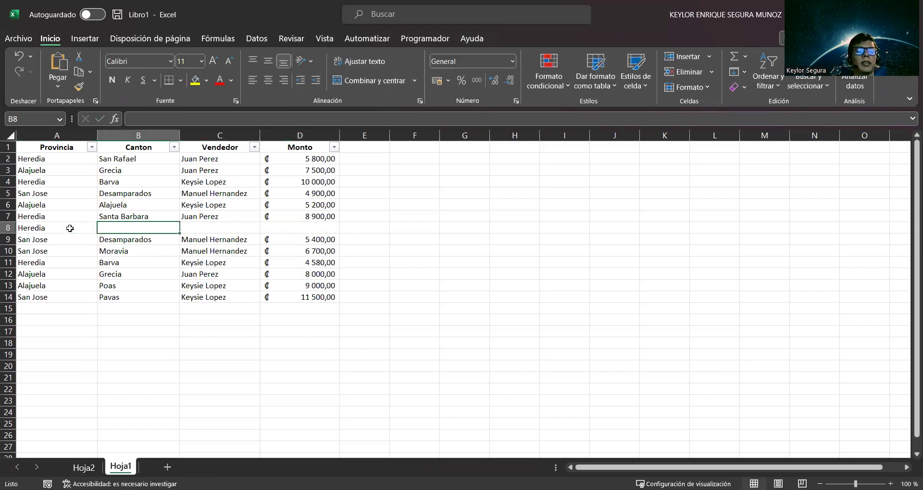
type("sa")
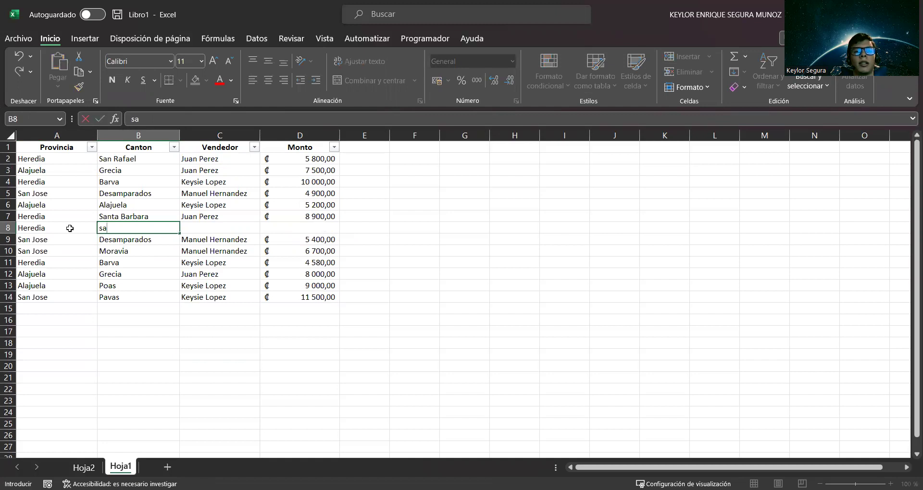
key("BackSpace")
key("BackSpace")
type("ASa")
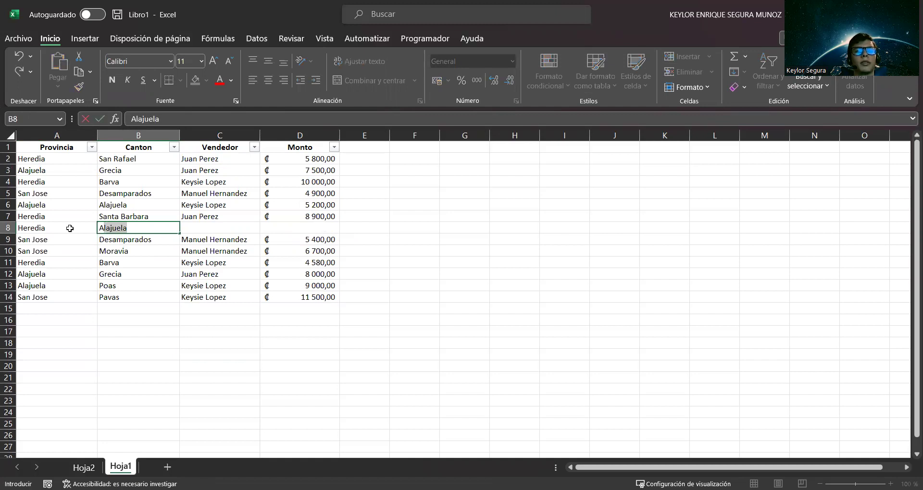
key("BackSpace")
key("BackSpace")
type("Santa Barbara")
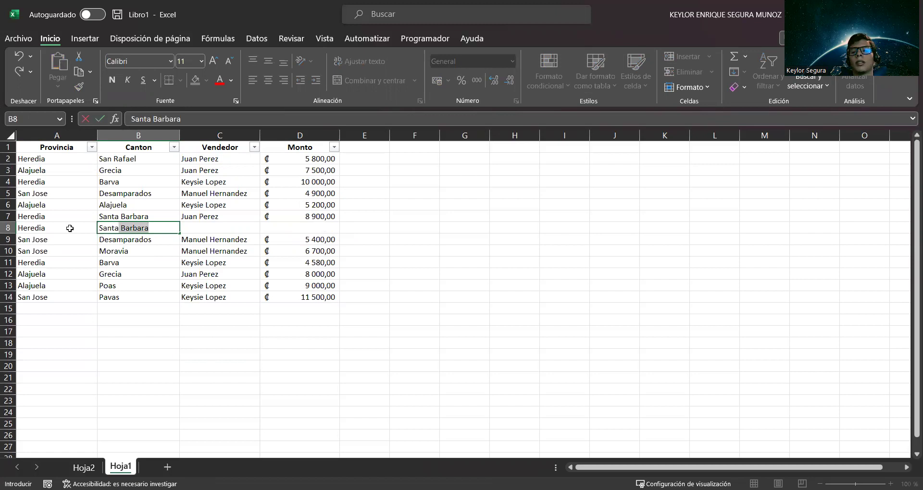
key("Tab")
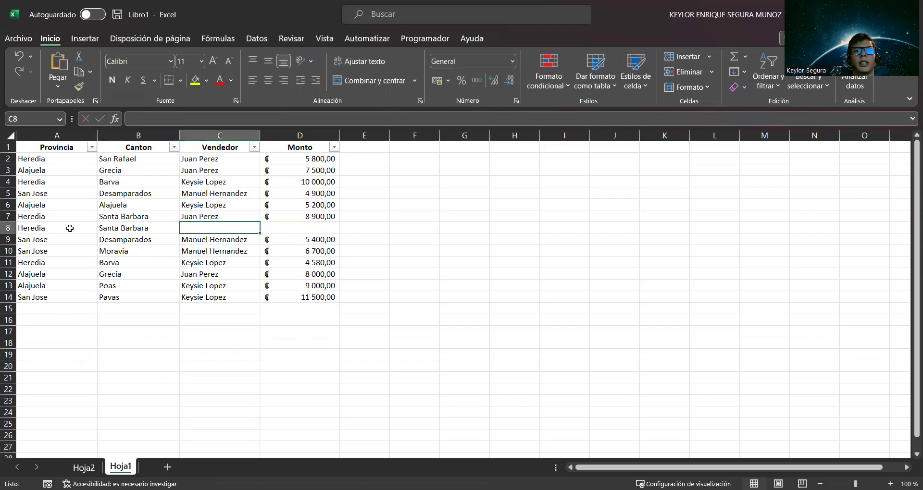
type("M")
key("Tab")
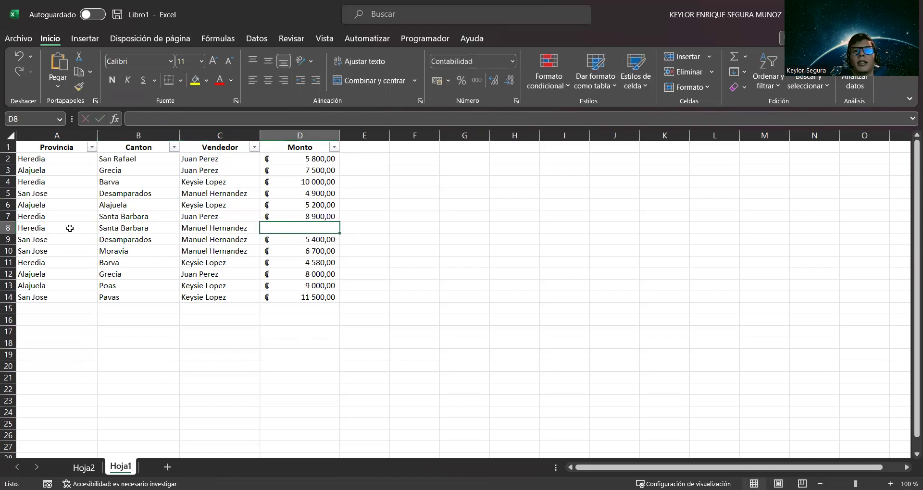
type("5000")
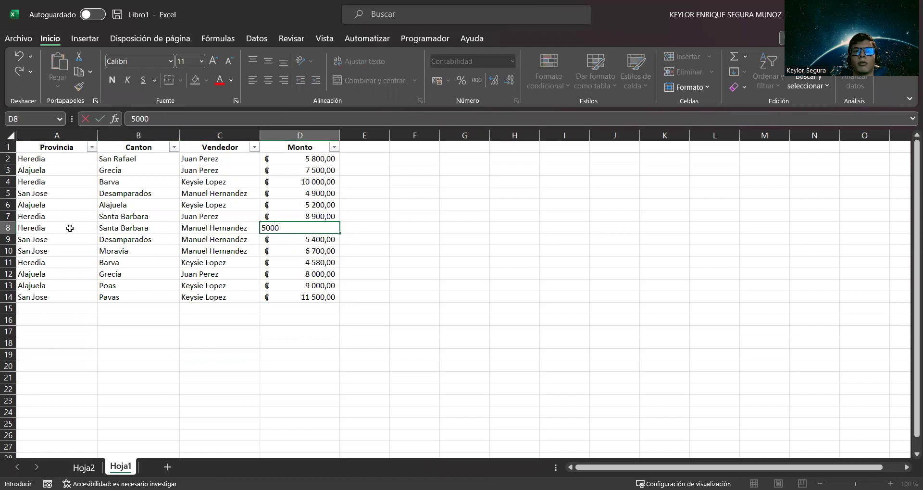
key("Down")
Filter the pivot table on Hoja2 by the third seller in the Vendedor slicer and select one of its value cells
left_click(85, 467)
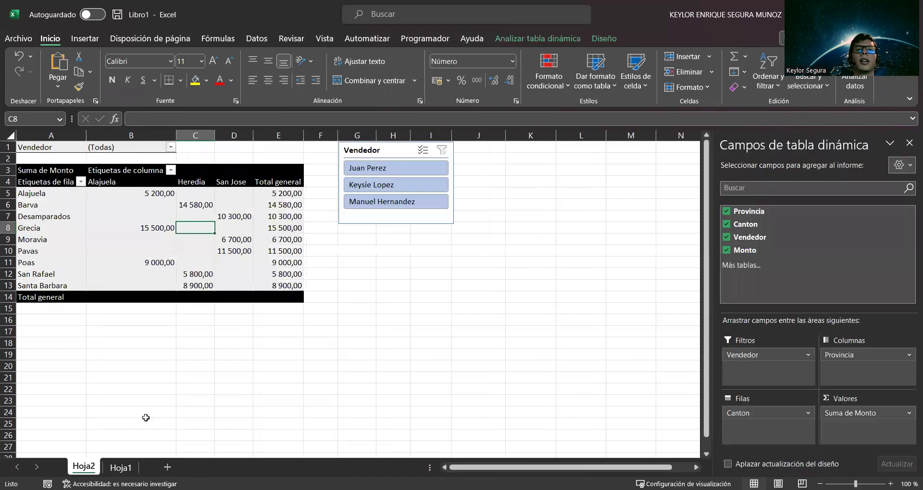
left_click(228, 276)
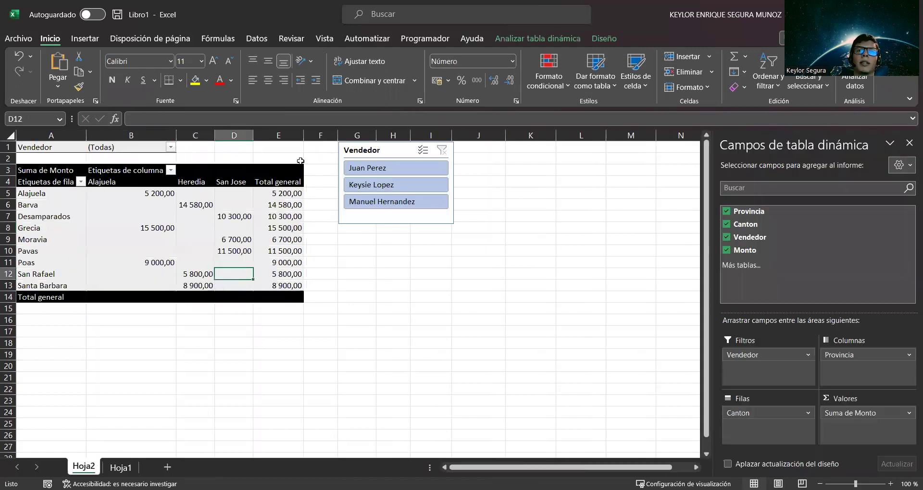
left_click(382, 203)
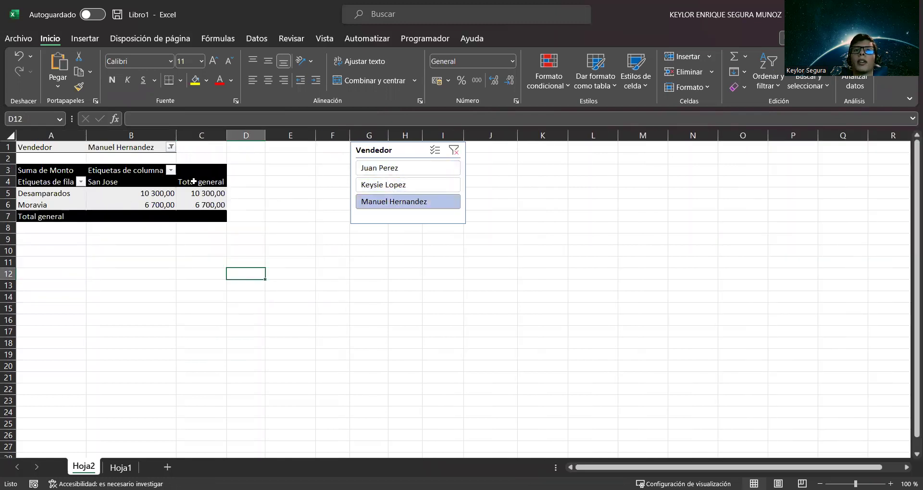
left_click(166, 201)
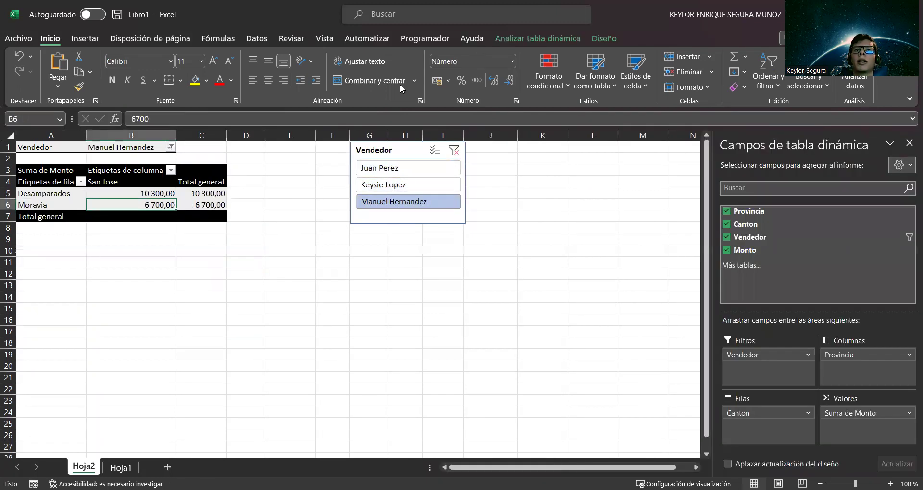
Refresh the pivot table on Hoja2 from its source data and select the Santa Barbara row's label and Heredia value
left_click(515, 43)
left_click(473, 65)
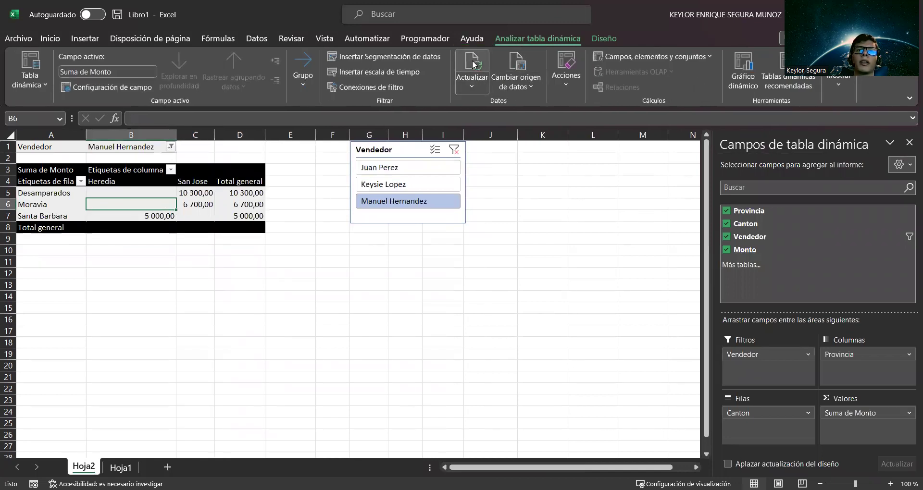
left_click_drag(158, 184, 200, 213)
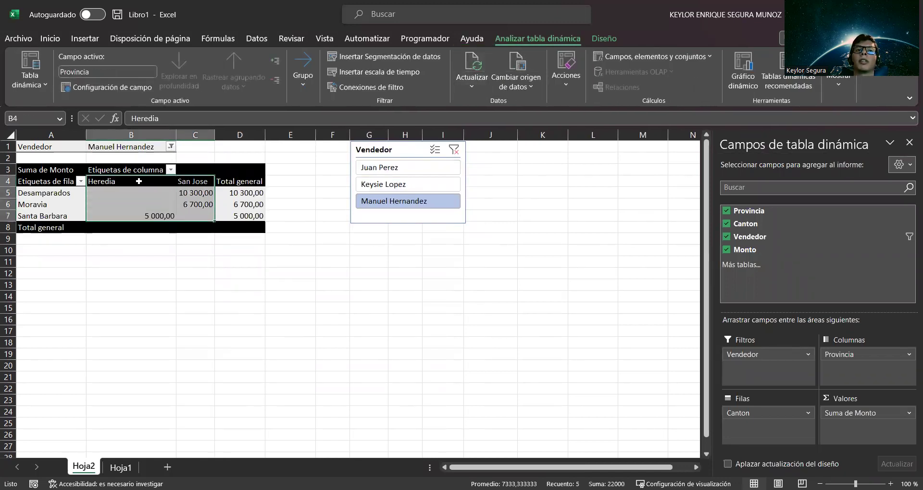
left_click_drag(139, 182, 138, 210)
left_click(51, 216)
left_click(105, 215, "shift")
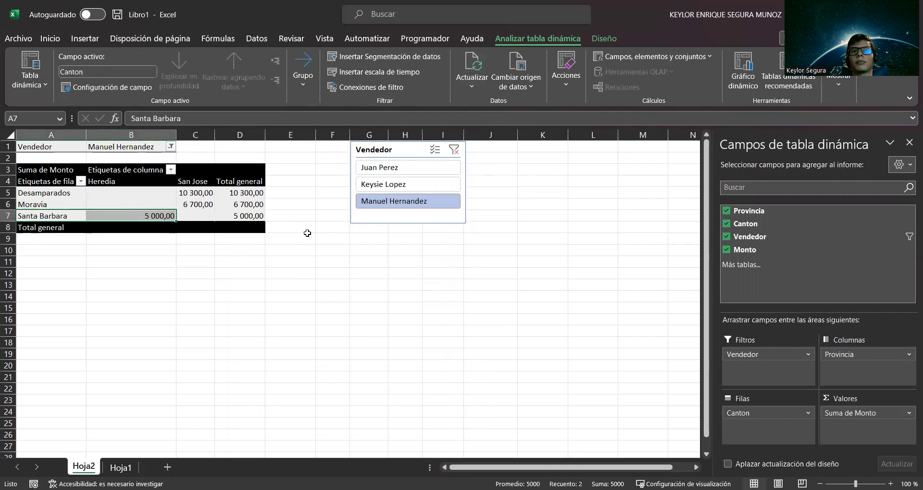
left_click(274, 229)
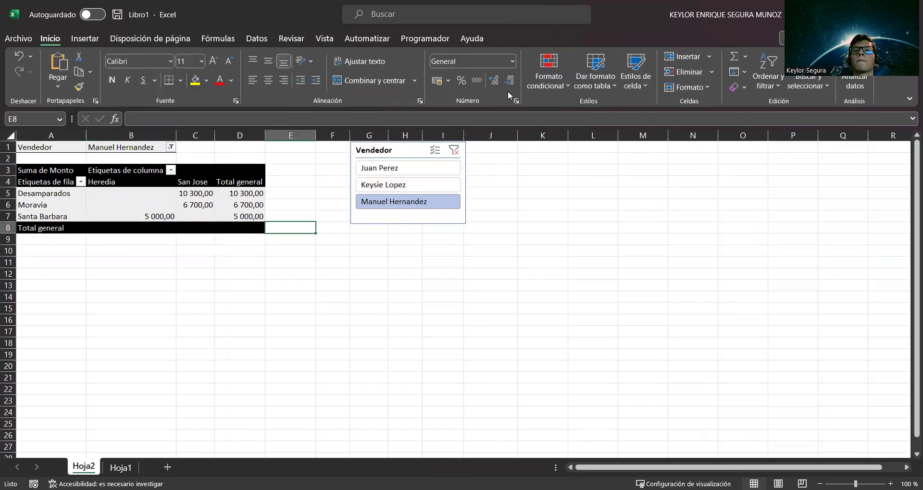
Look at the pivot table's data source on Hoja1 and return to Hoja2 without changing the source
left_click(216, 196)
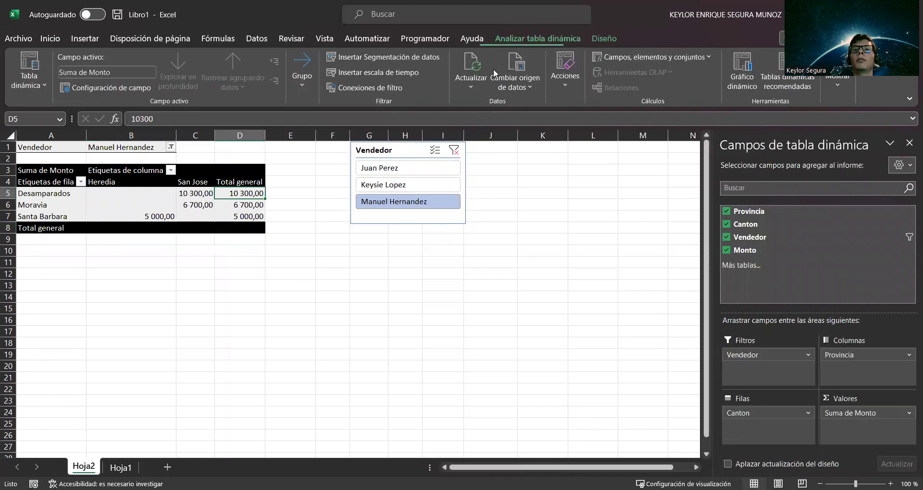
left_click(525, 82)
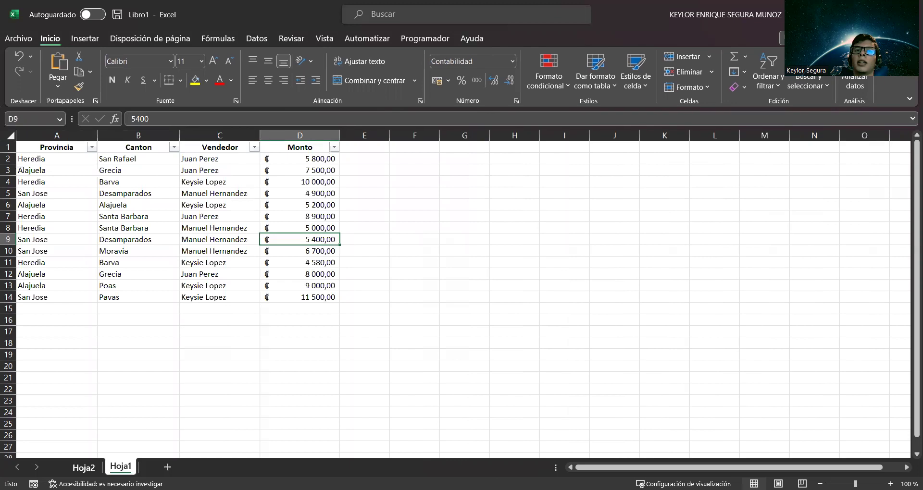
left_click(83, 467)
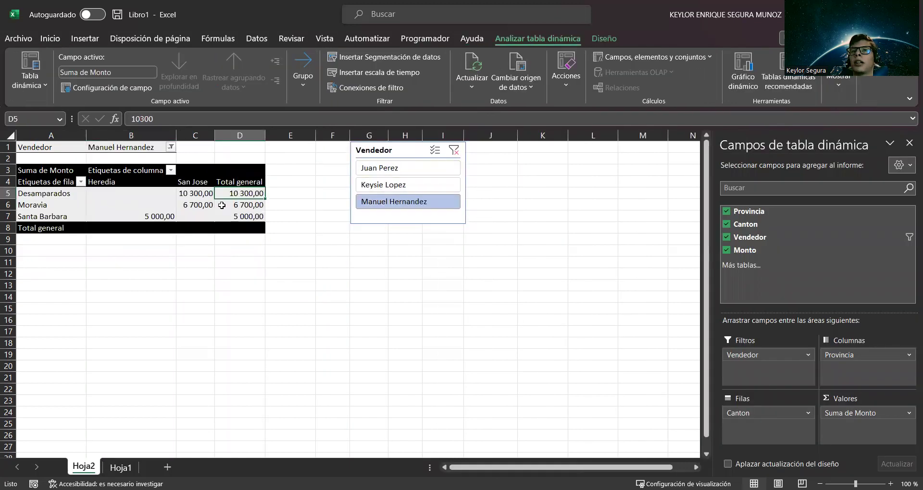
Hide the pivot table field list and select an empty cell outside the pivot table
left_click(573, 85)
left_click(650, 63)
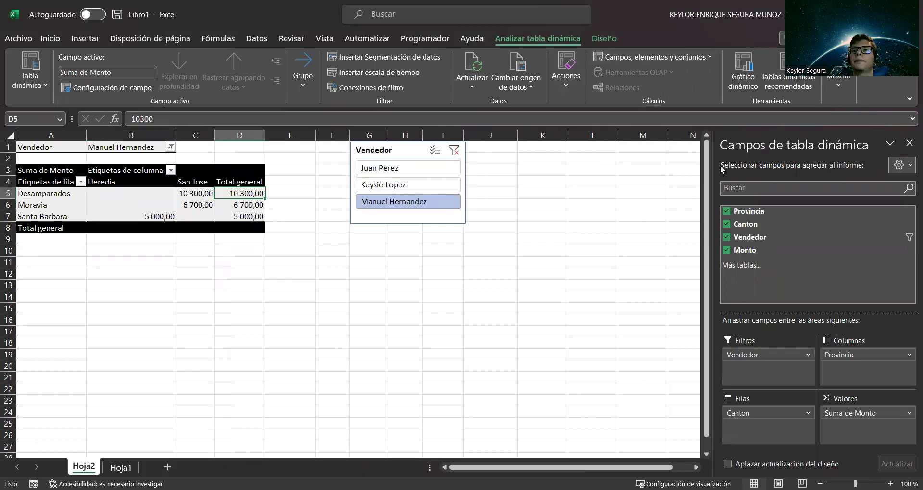
left_click(909, 143)
left_click(403, 275)
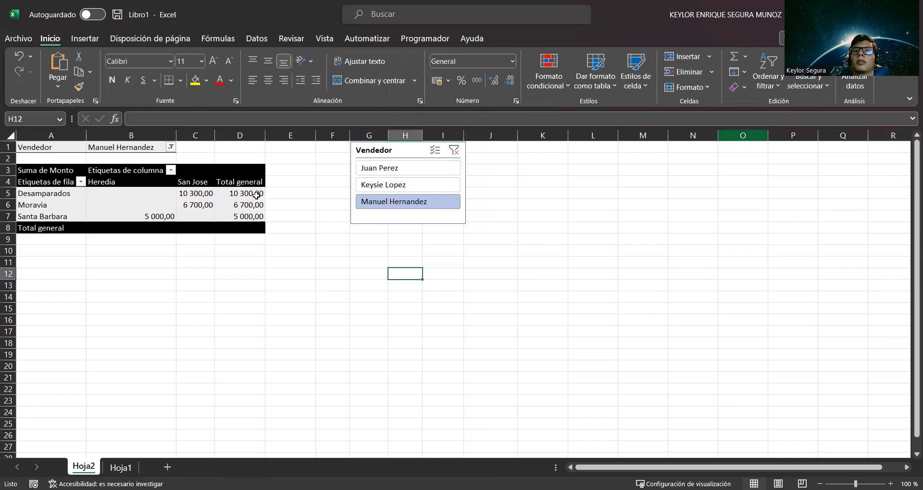
Clear the Vendedor slicer filter on the pivot table
left_click(204, 202)
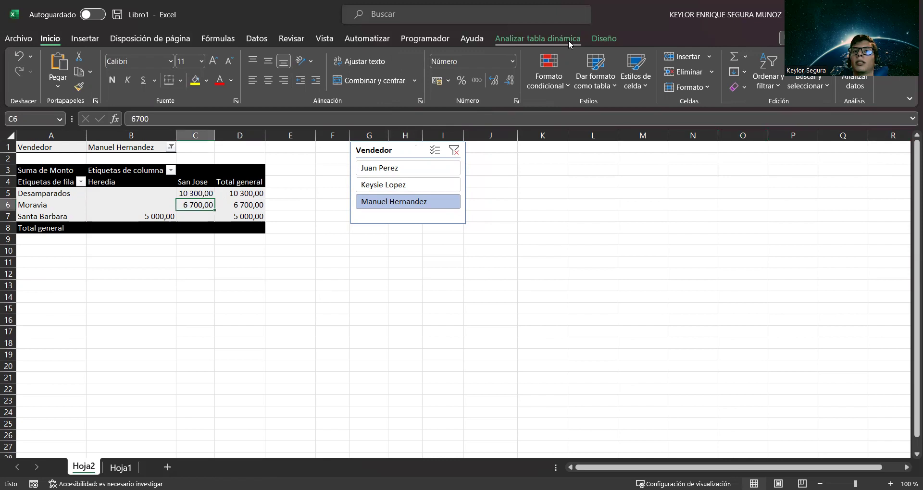
left_click(568, 39)
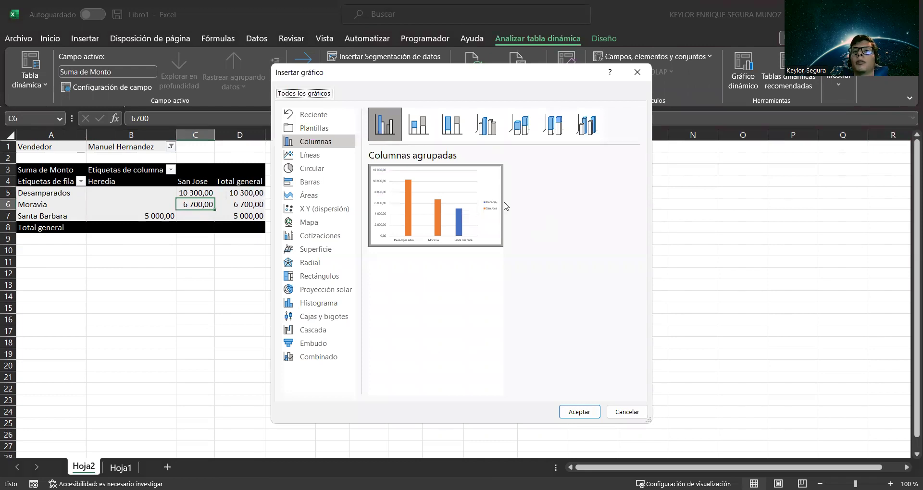
left_click(644, 73)
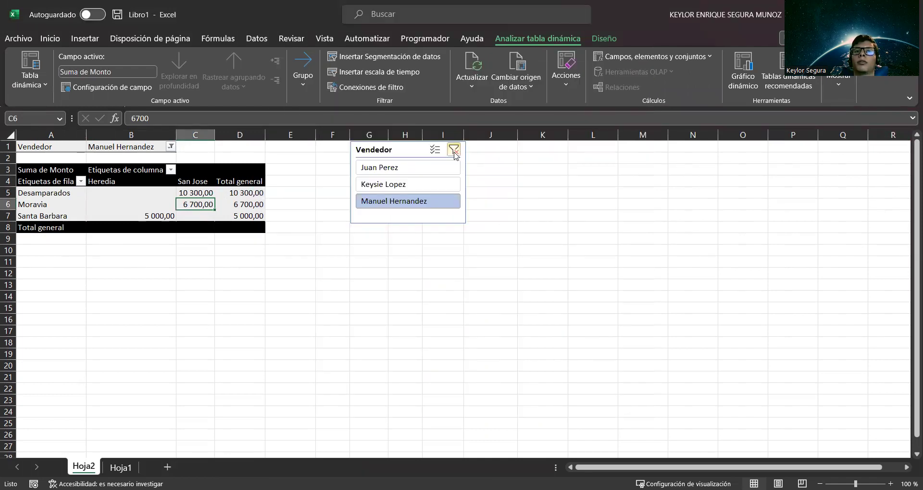
left_click(442, 150)
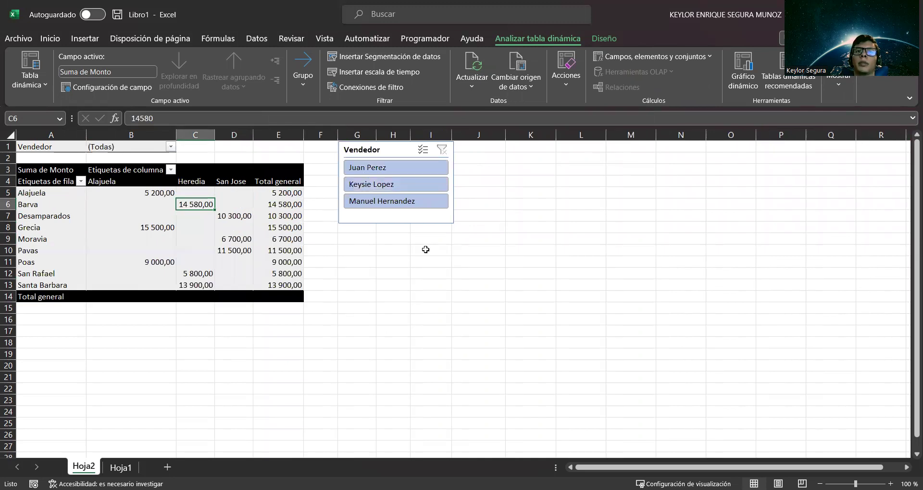
Examine the line, pie, bar, clustered and stacked column, map and stock chart types available for the pivot table
left_click(742, 81)
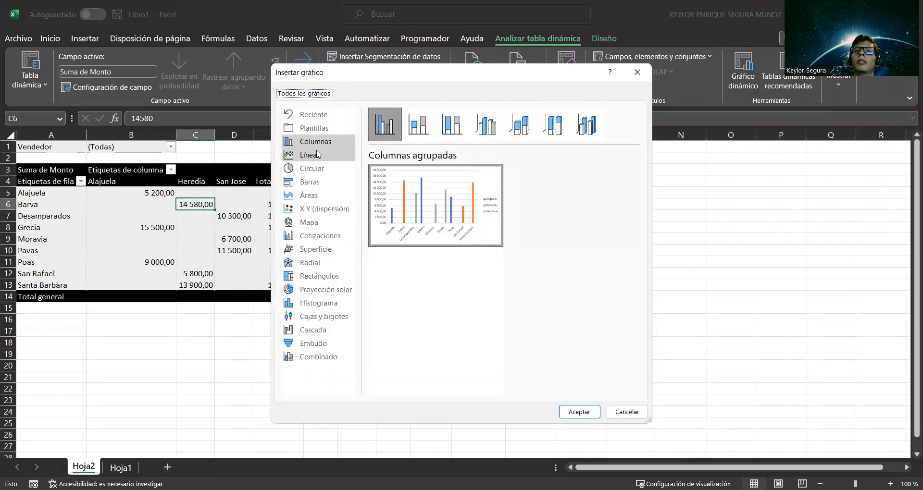
left_click(319, 154)
mouse_move(416, 202)
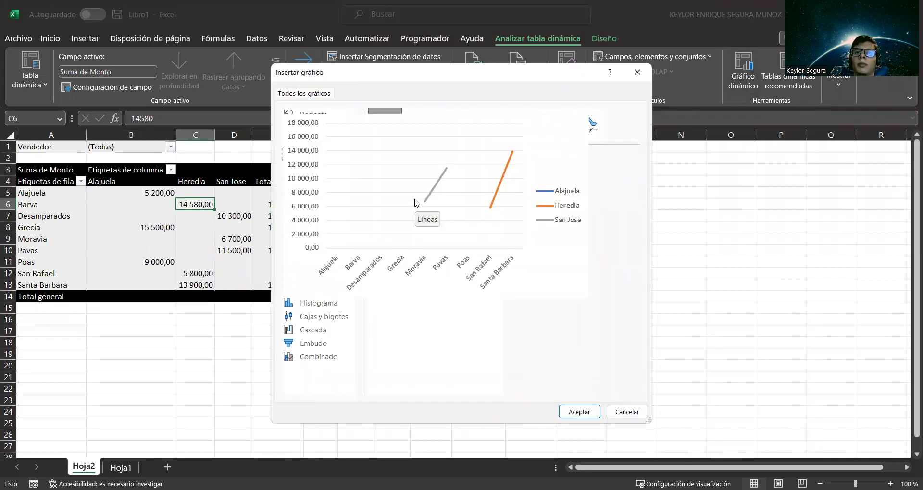
left_click(312, 168)
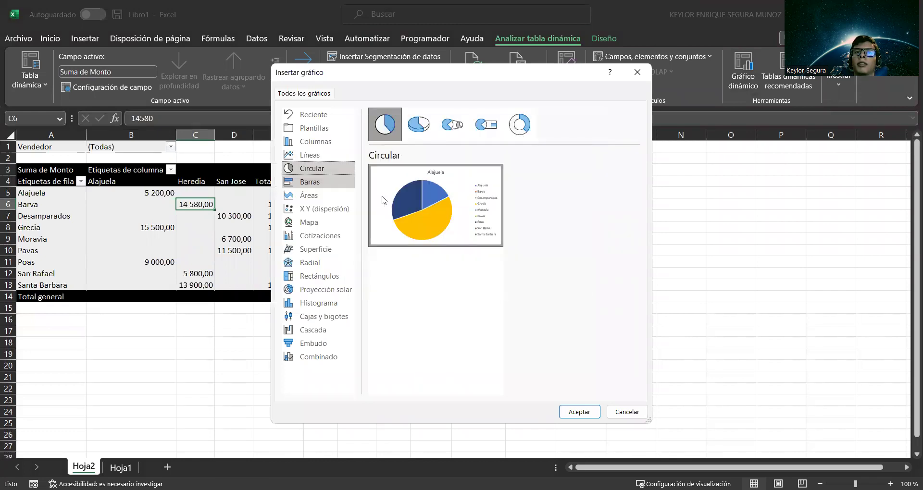
mouse_move(423, 197)
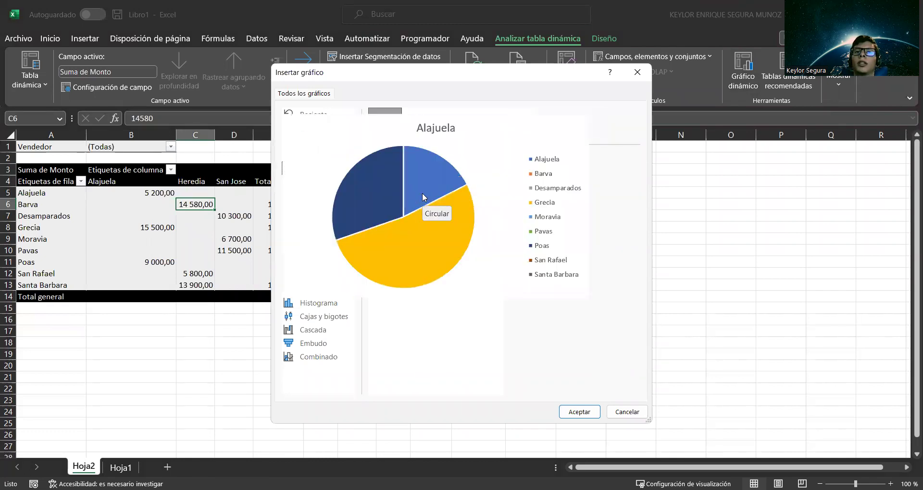
left_click(312, 183)
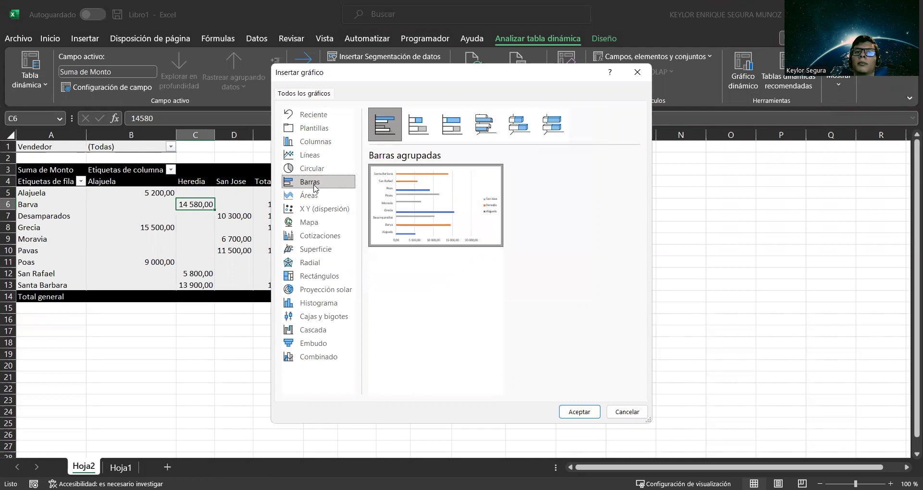
mouse_move(423, 214)
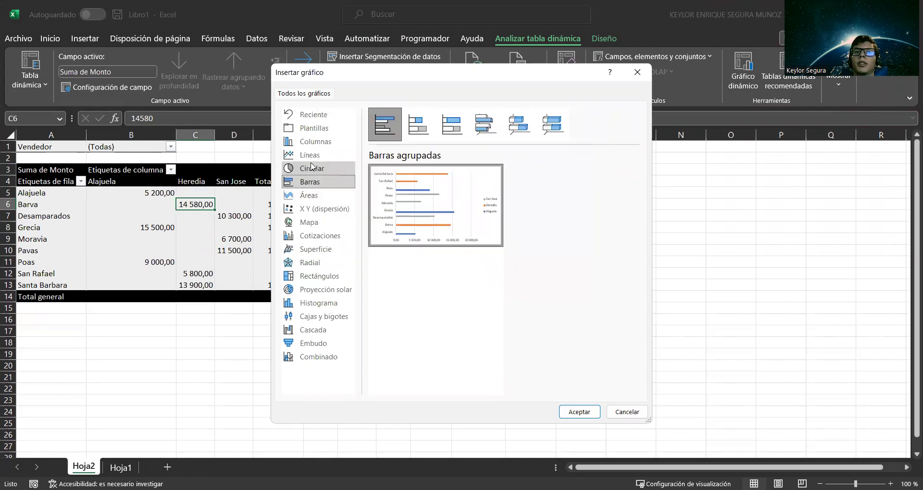
left_click(315, 141)
mouse_move(421, 195)
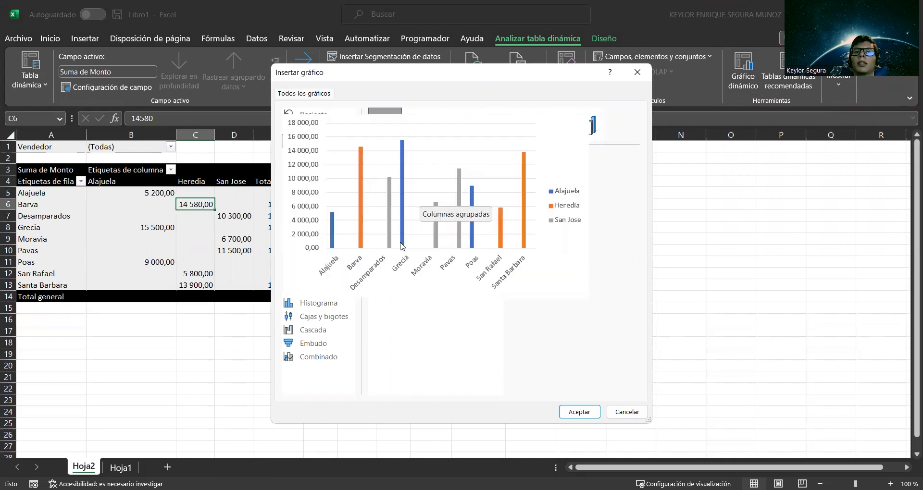
mouse_move(419, 122)
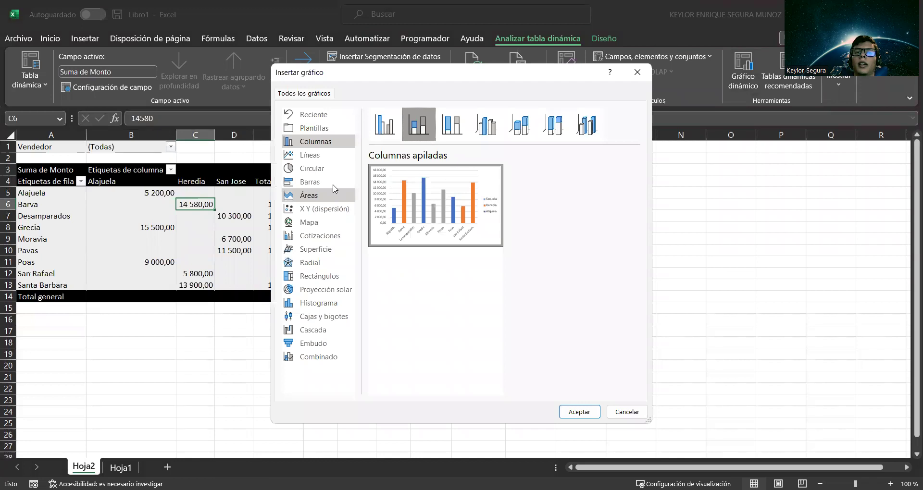
left_click(322, 228)
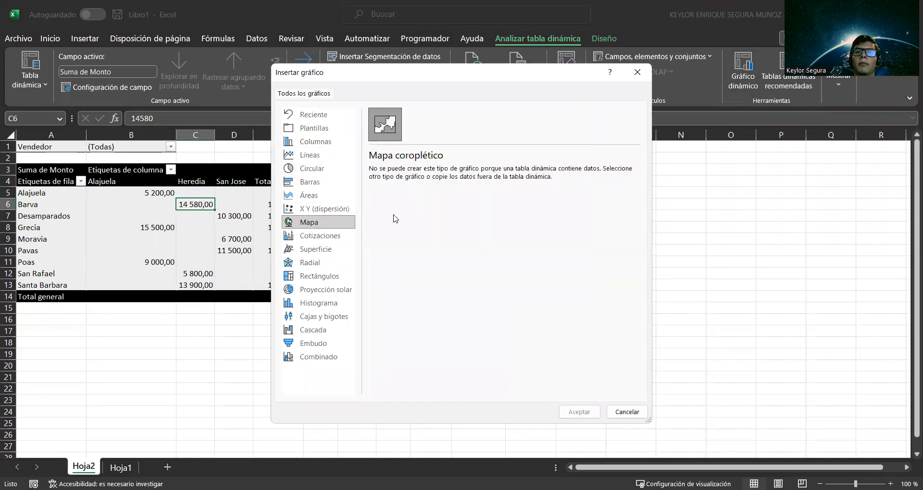
left_click(322, 238)
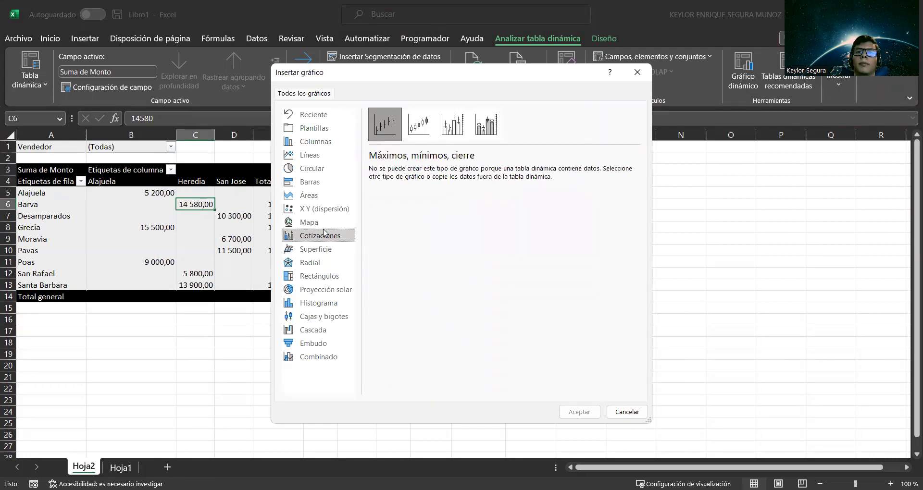
Try a Circular 3D pivot chart placed below the Vendedor slicer, and cut it from the sheet
left_click(314, 172)
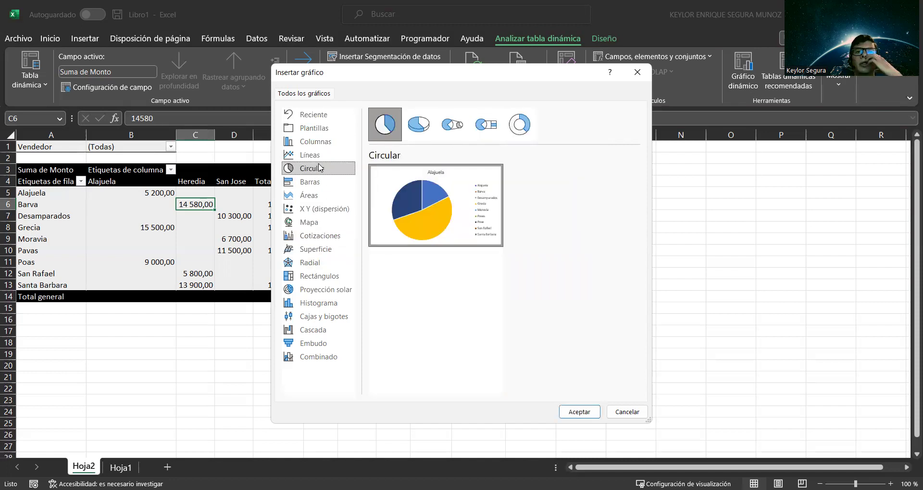
left_click(420, 136)
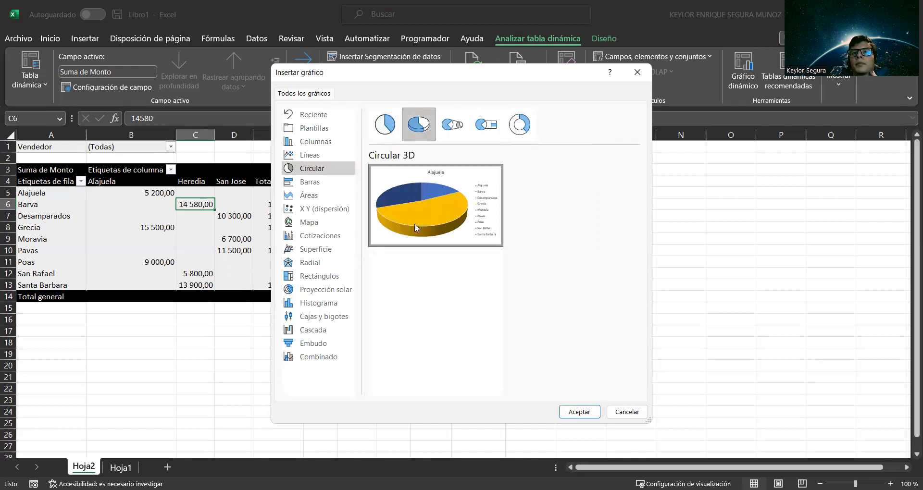
left_click(589, 414)
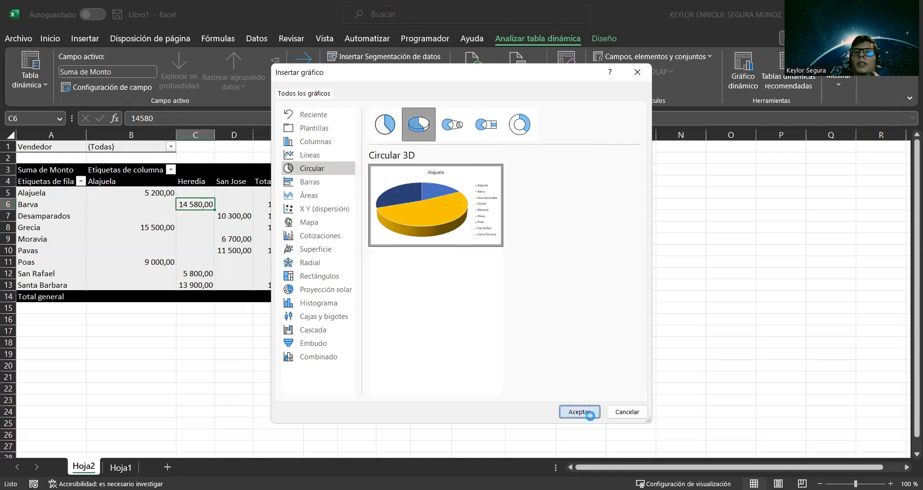
mouse_move(517, 244)
left_mouse_down()
mouse_move(556, 257)
mouse_move(529, 257)
left_mouse_up()
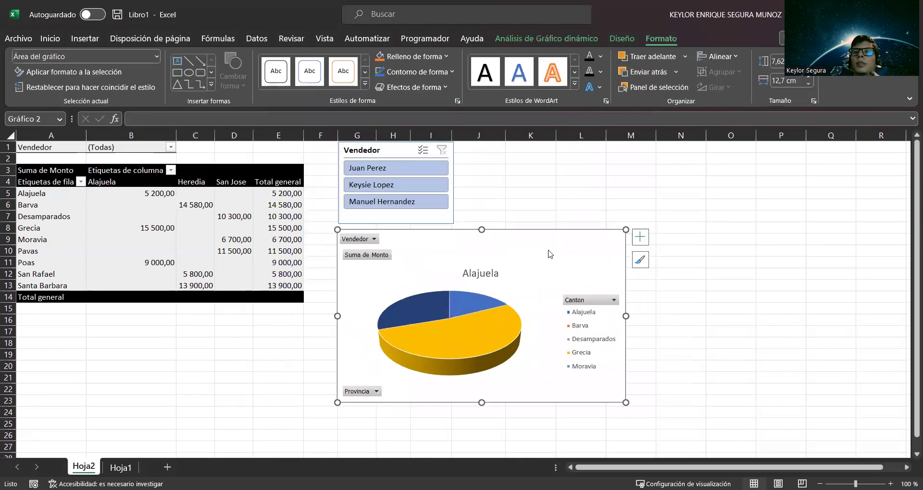
right_click(550, 253)
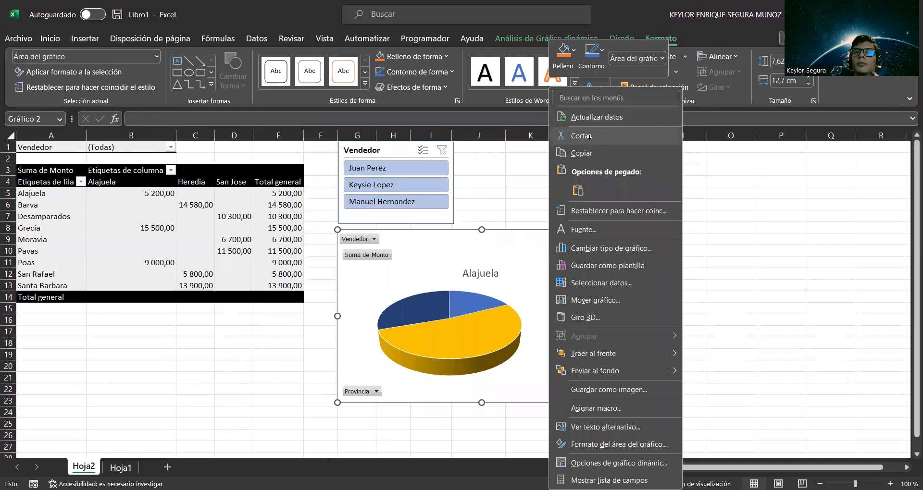
left_click(590, 137)
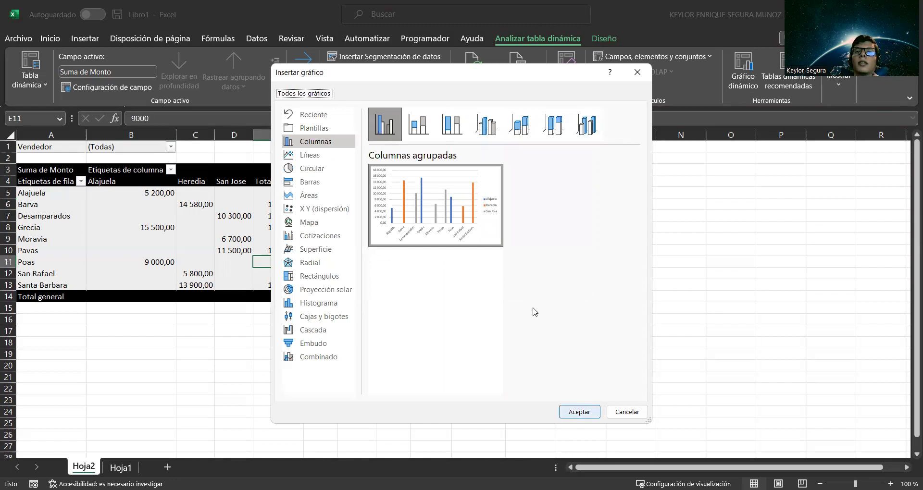
Insert a clustered column pivot chart, enlarge it, and place it directly below the Vendedor slicer
double_click(502, 225)
left_click_drag(608, 386, 714, 423)
left_click_drag(507, 235, 542, 240)
left_click(580, 193)
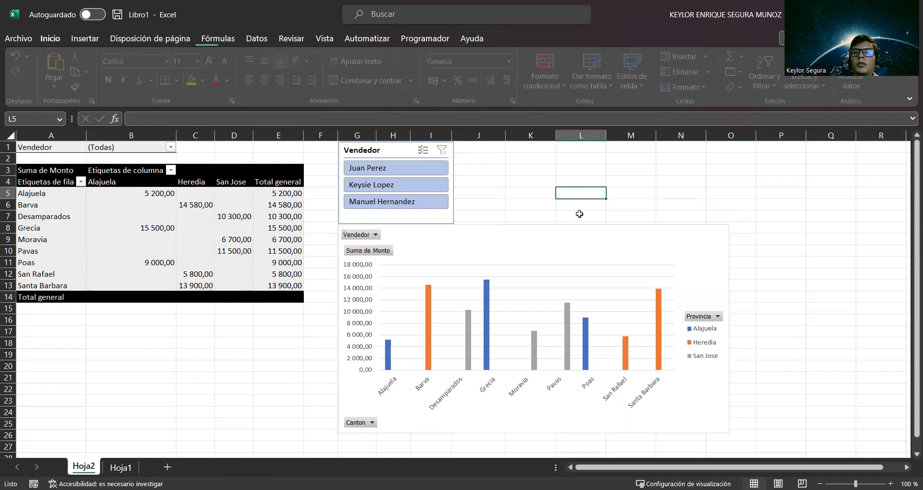
Filter the pivot chart's Provincia field to show only Alajuela
left_click(715, 317)
left_click(583, 185)
left_click(584, 196)
left_click(635, 295)
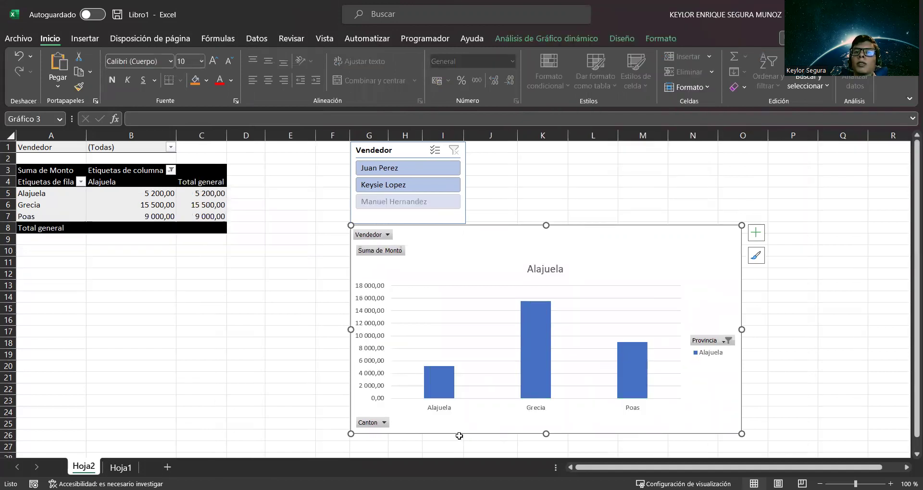
Add Heredia to the pivot chart's Provincia filter, and clear the Provincia filter
left_click(706, 340)
left_click(596, 234)
left_click(651, 330)
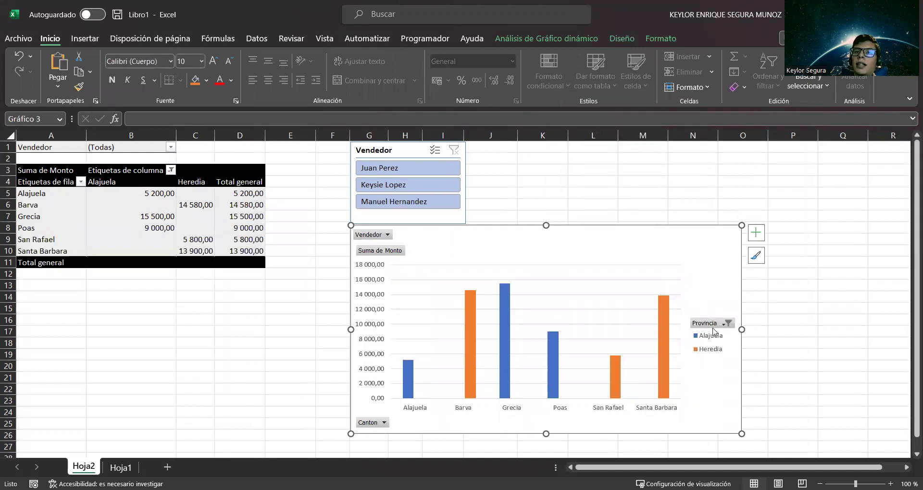
left_click(710, 324)
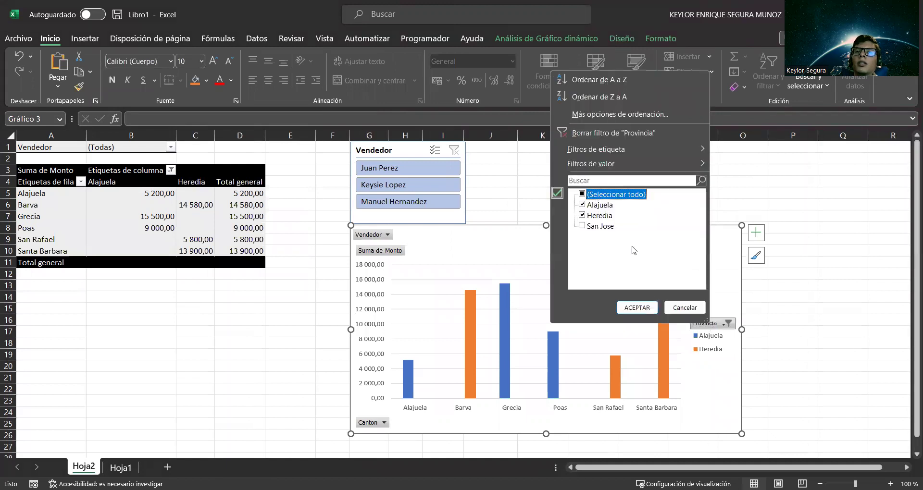
left_click(584, 133)
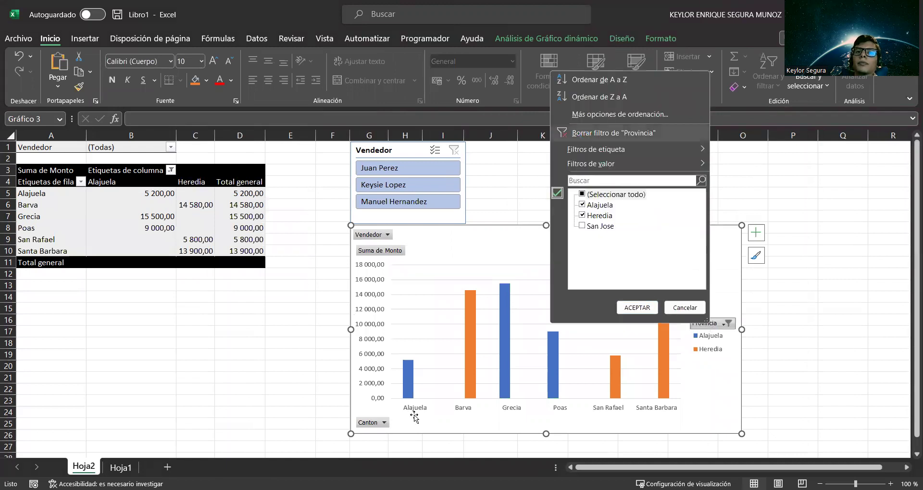
Filter the pivot chart's Canton field to show only Alajuela, Desamparados and Moravia
left_click(361, 423)
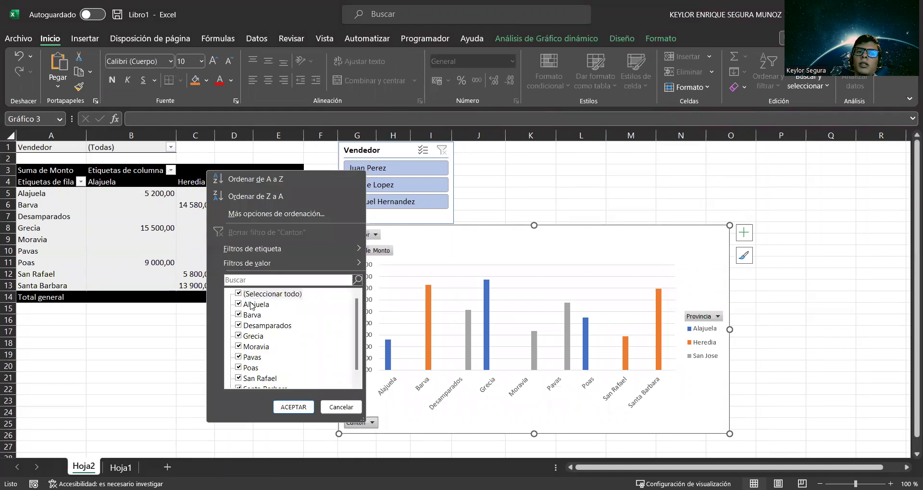
left_click(245, 294)
left_click(250, 304)
left_click(242, 327)
left_click(243, 347)
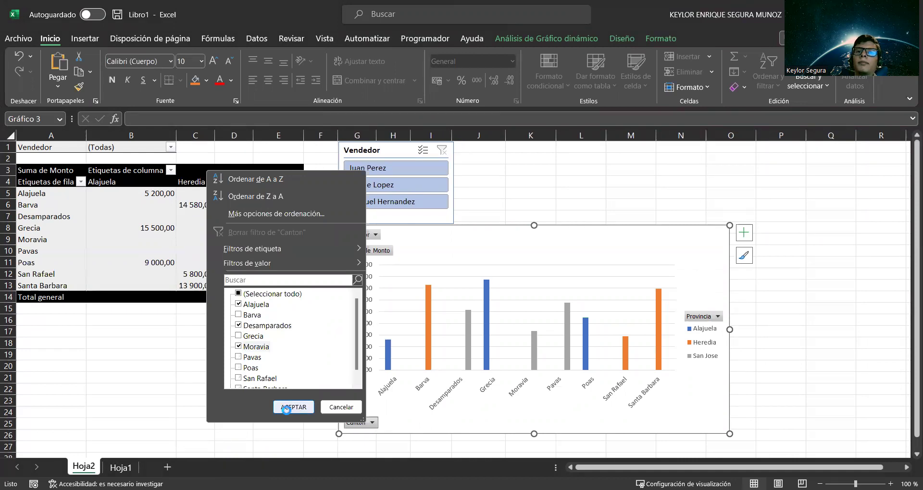
left_click(292, 407)
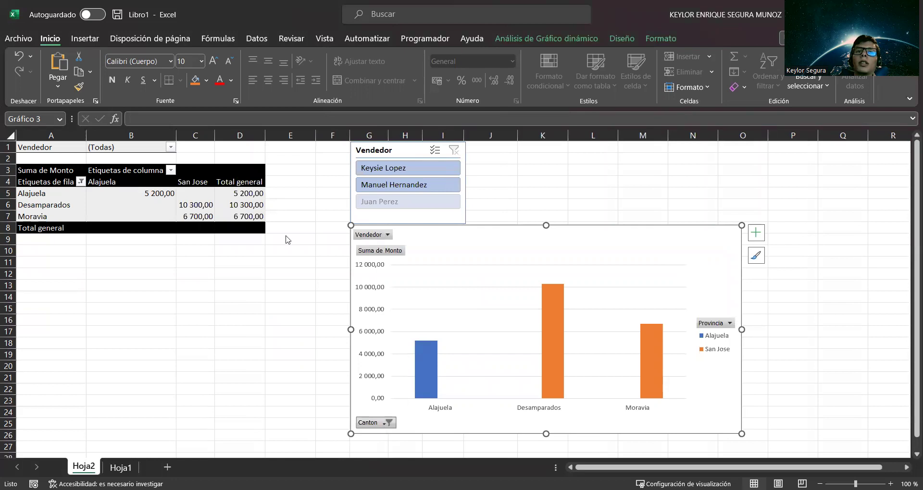
left_click(388, 422)
left_click(63, 205)
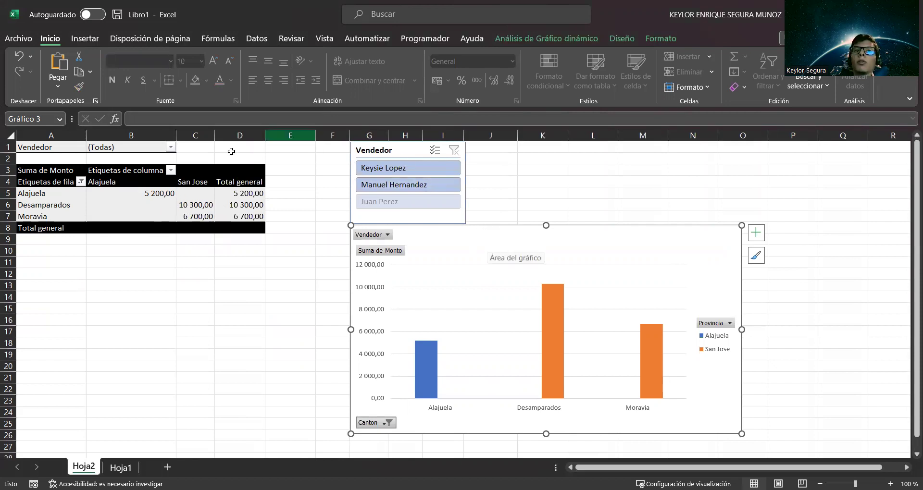
mouse_move(185, 206)
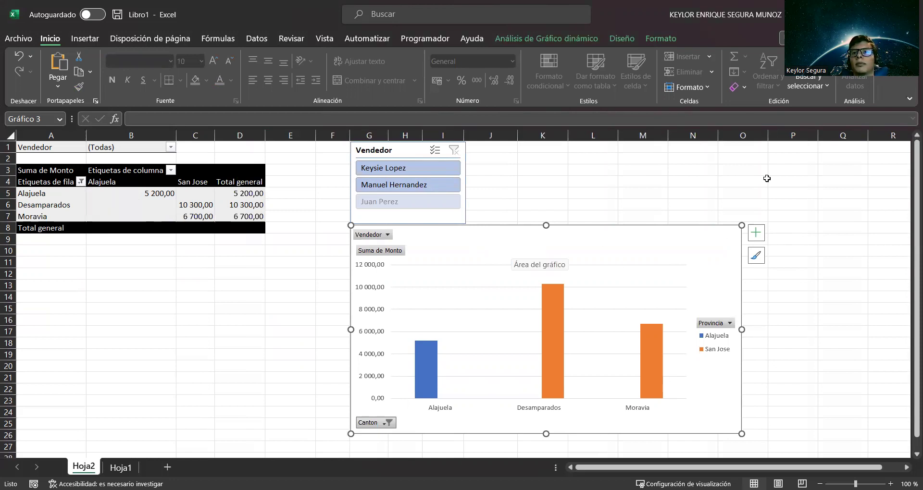
left_click(498, 39)
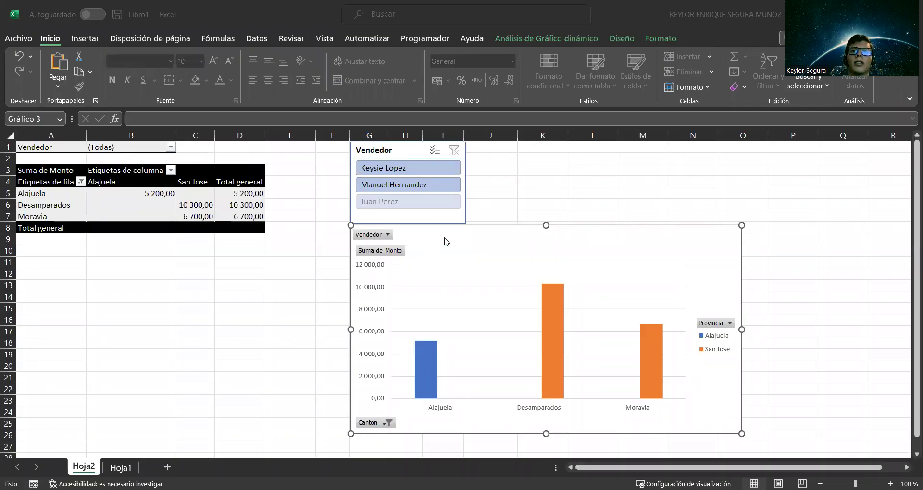
Move the pivot chart closer to the pivot table, aligning its left edge with the start of column E beneath the Vendedor slicer
left_click_drag(445, 240, 391, 237)
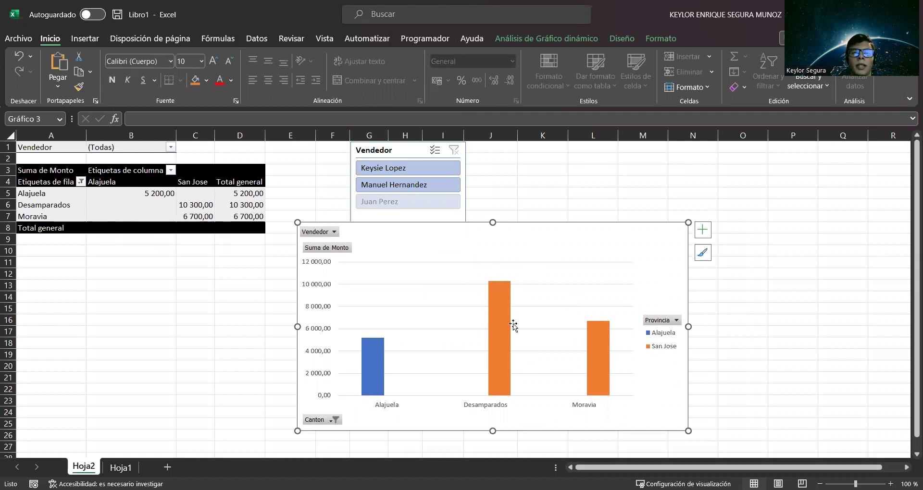
mouse_move(505, 244)
left_mouse_down()
mouse_move(599, 243)
mouse_move(556, 254)
mouse_move(492, 247)
left_mouse_up()
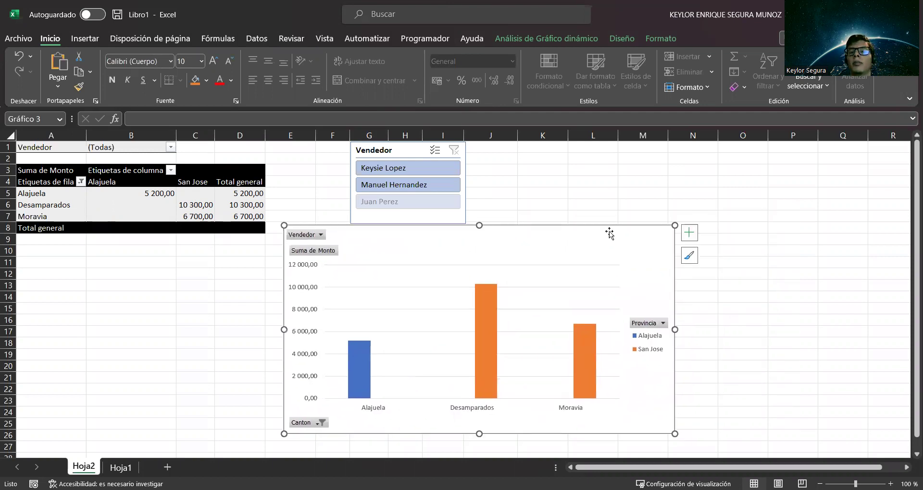
left_click(616, 195)
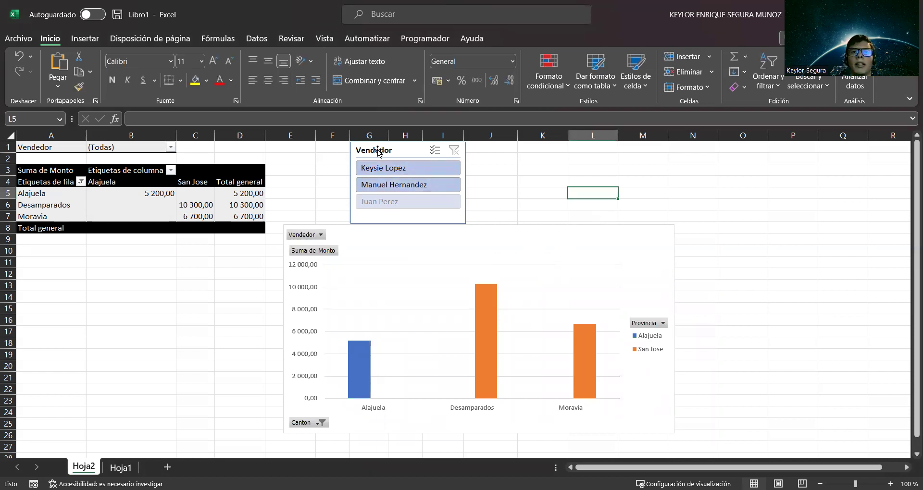
left_click_drag(414, 247, 396, 244)
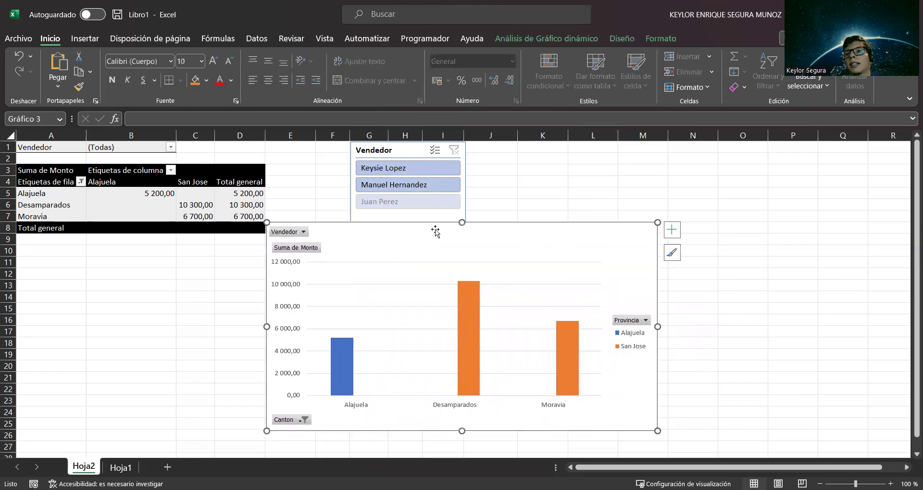
left_click(507, 181)
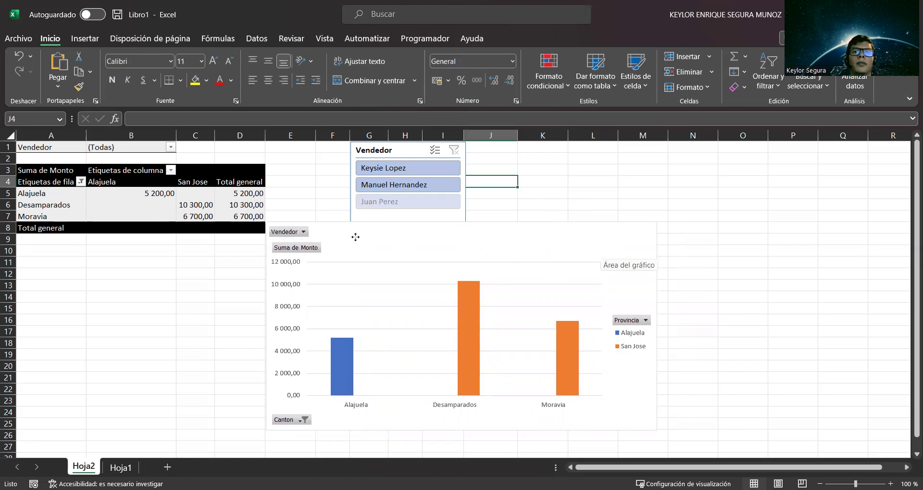
left_click(555, 213)
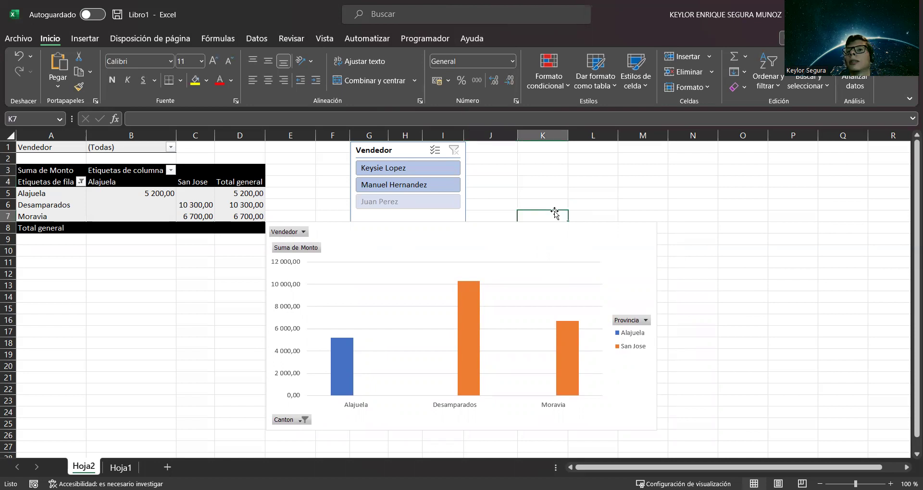